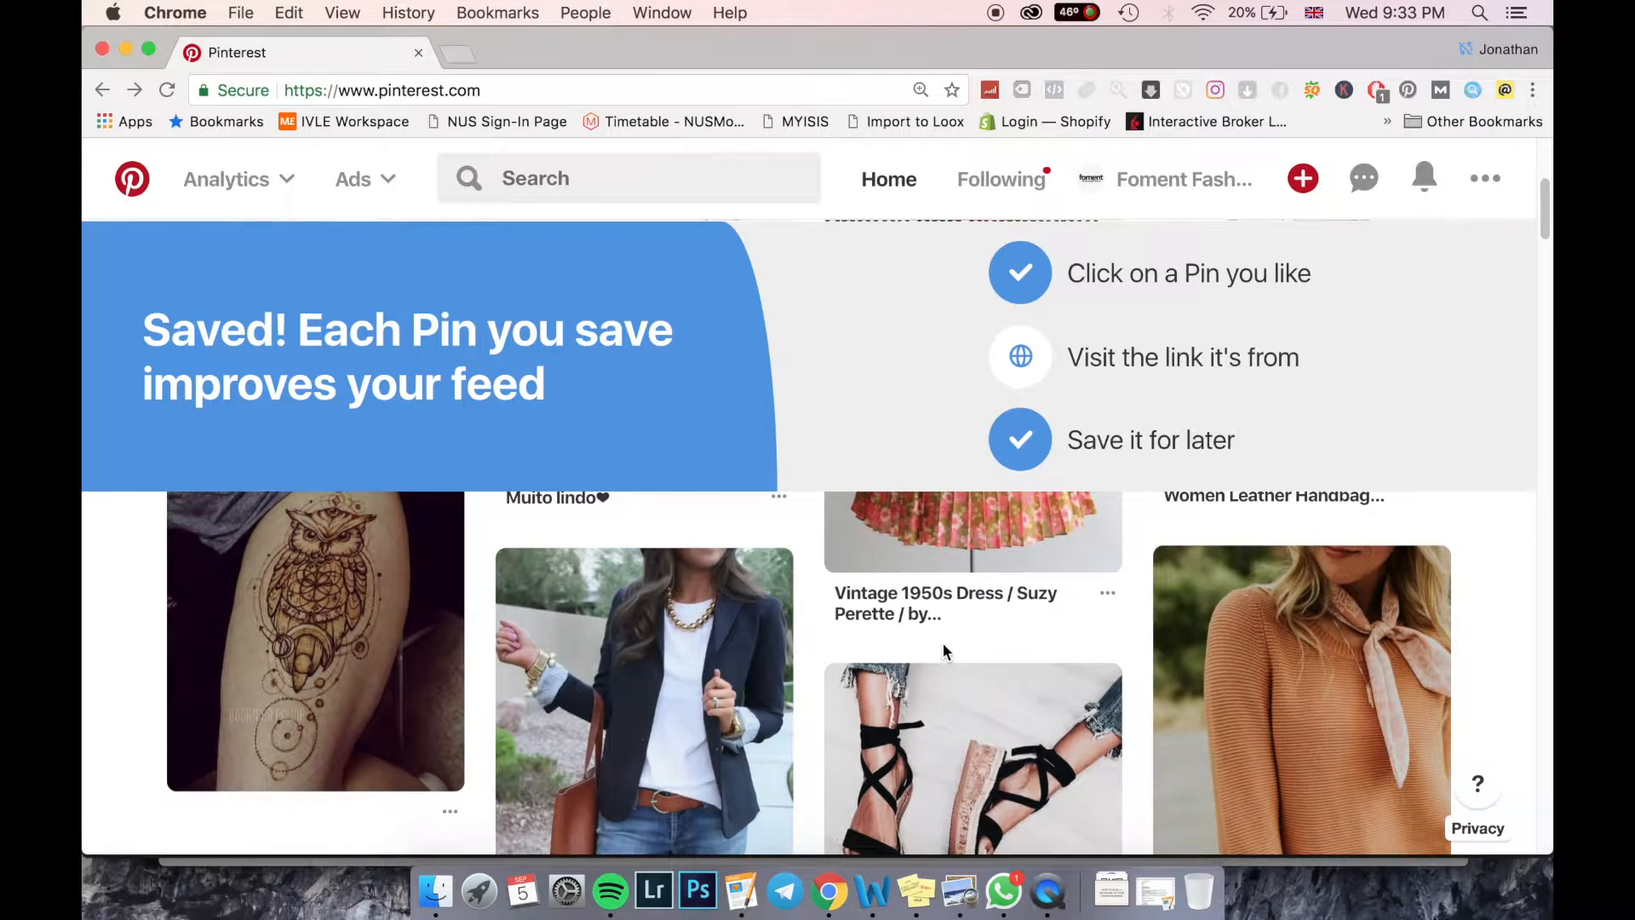
- Browse the home feed and open the pin "How To Use A Roth IRA To Become A Millionaire"
{"action": "mouse_move", "coordinate": [932, 626]}
{"action": "scroll", "coordinate": [875, 734], "scroll_direction": "down", "scroll_amount": 4}
{"action": "scroll", "coordinate": [875, 734], "scroll_direction": "down", "scroll_amount": 10}
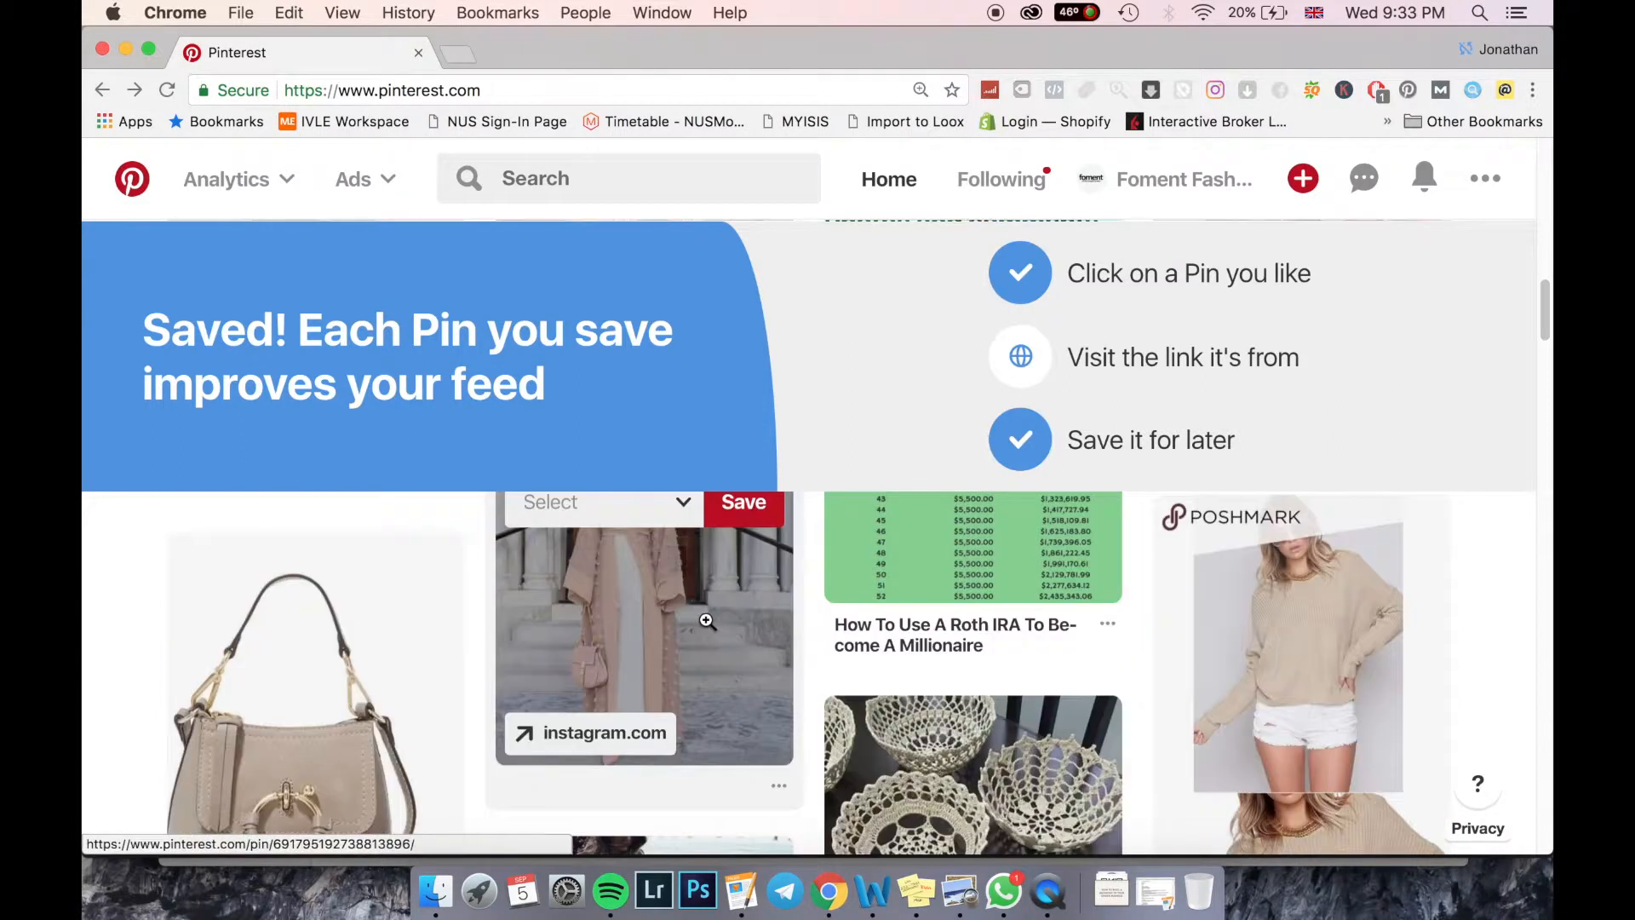
{"action": "scroll", "coordinate": [704, 629], "scroll_direction": "down", "scroll_amount": 1}
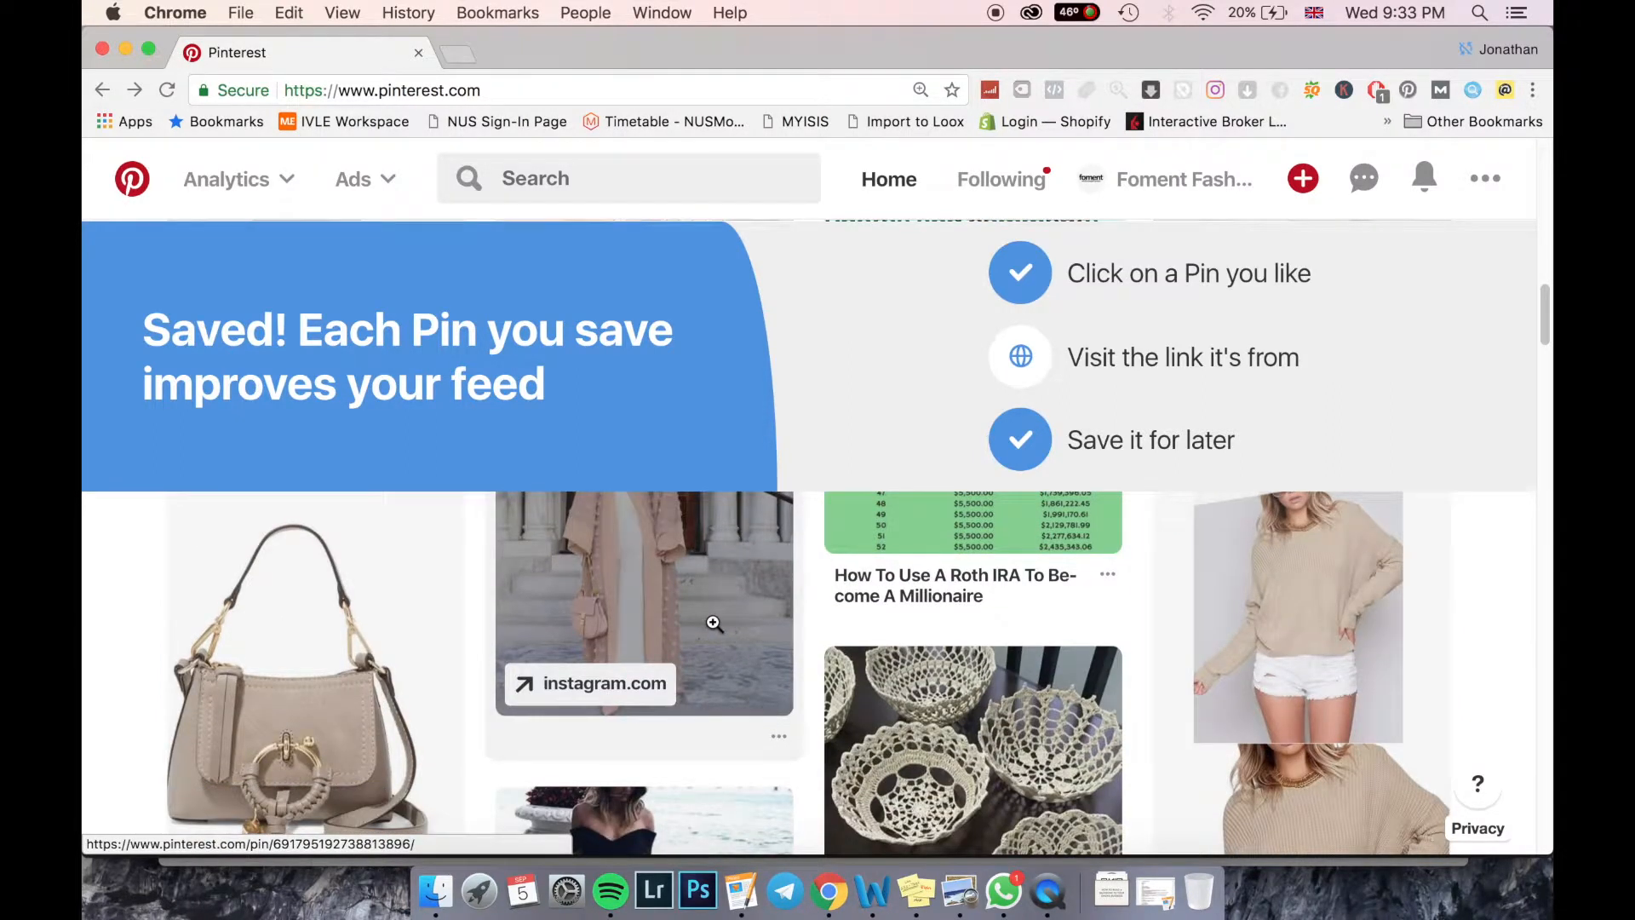
{"action": "scroll", "coordinate": [714, 624], "scroll_direction": "up", "scroll_amount": 2}
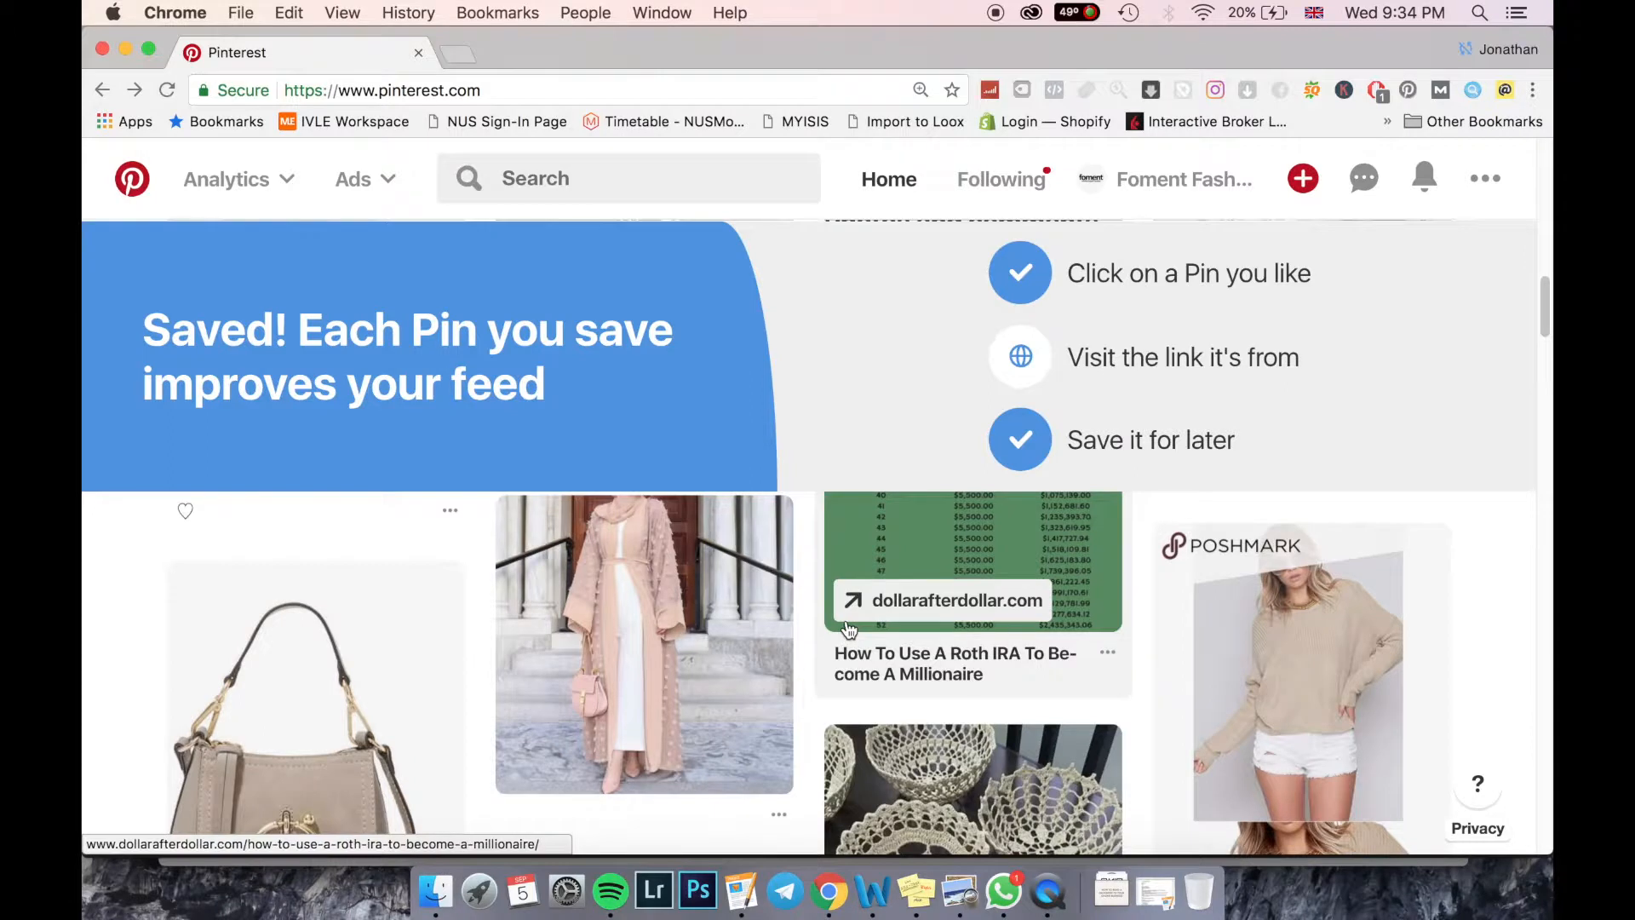
{"action": "scroll", "coordinate": [852, 635], "scroll_direction": "up", "scroll_amount": 6}
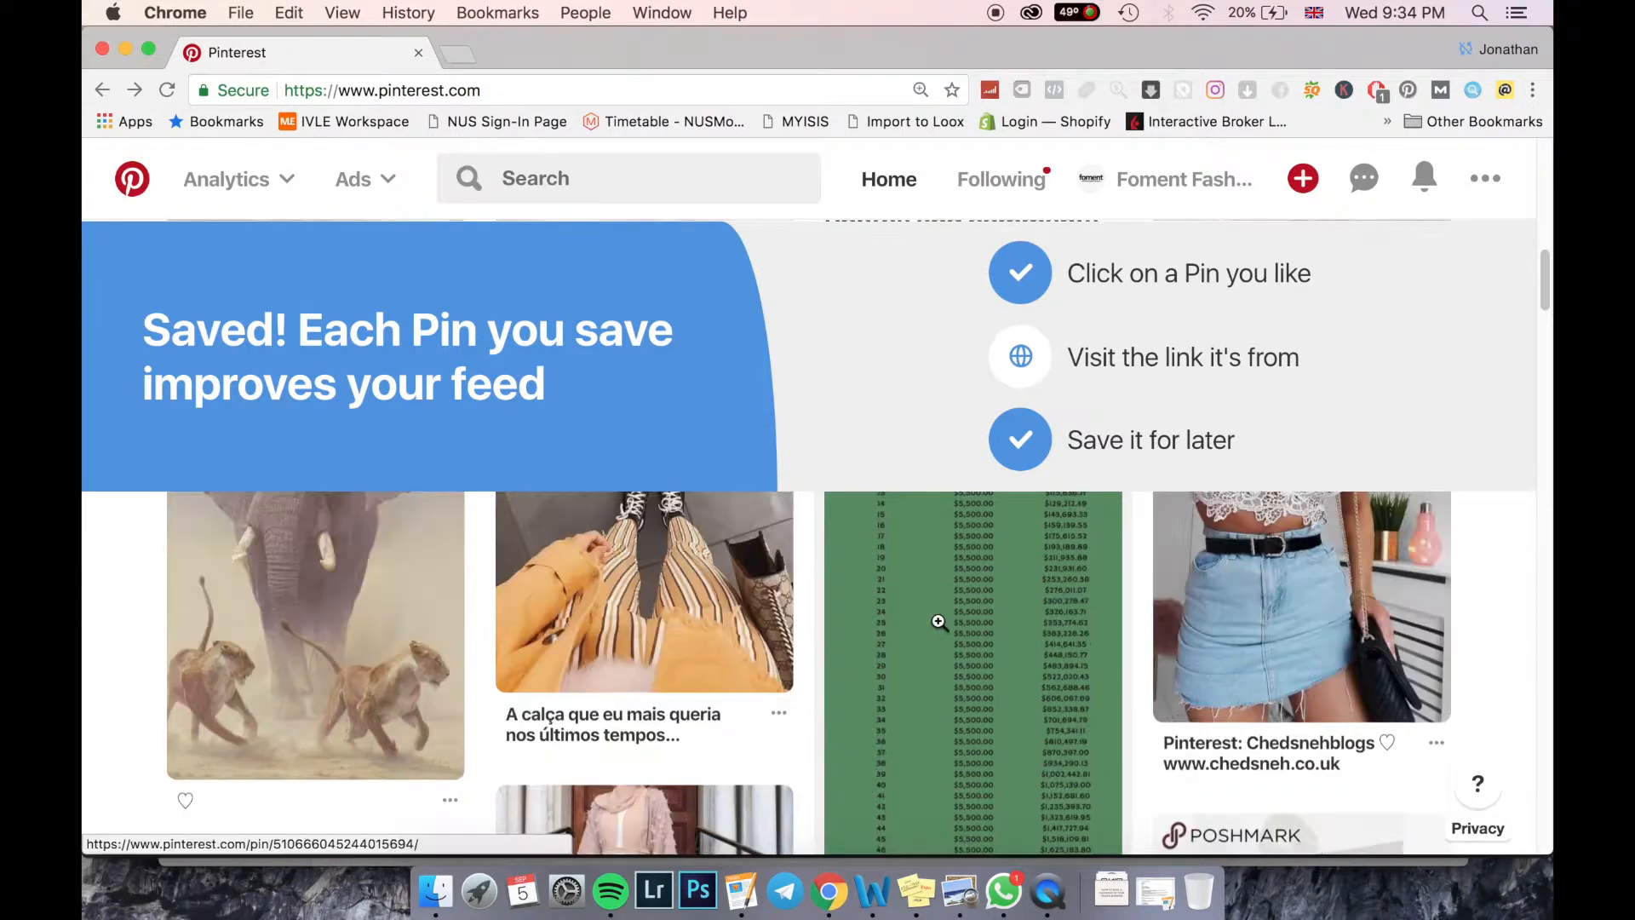
{"action": "left_click", "coordinate": [939, 621]}
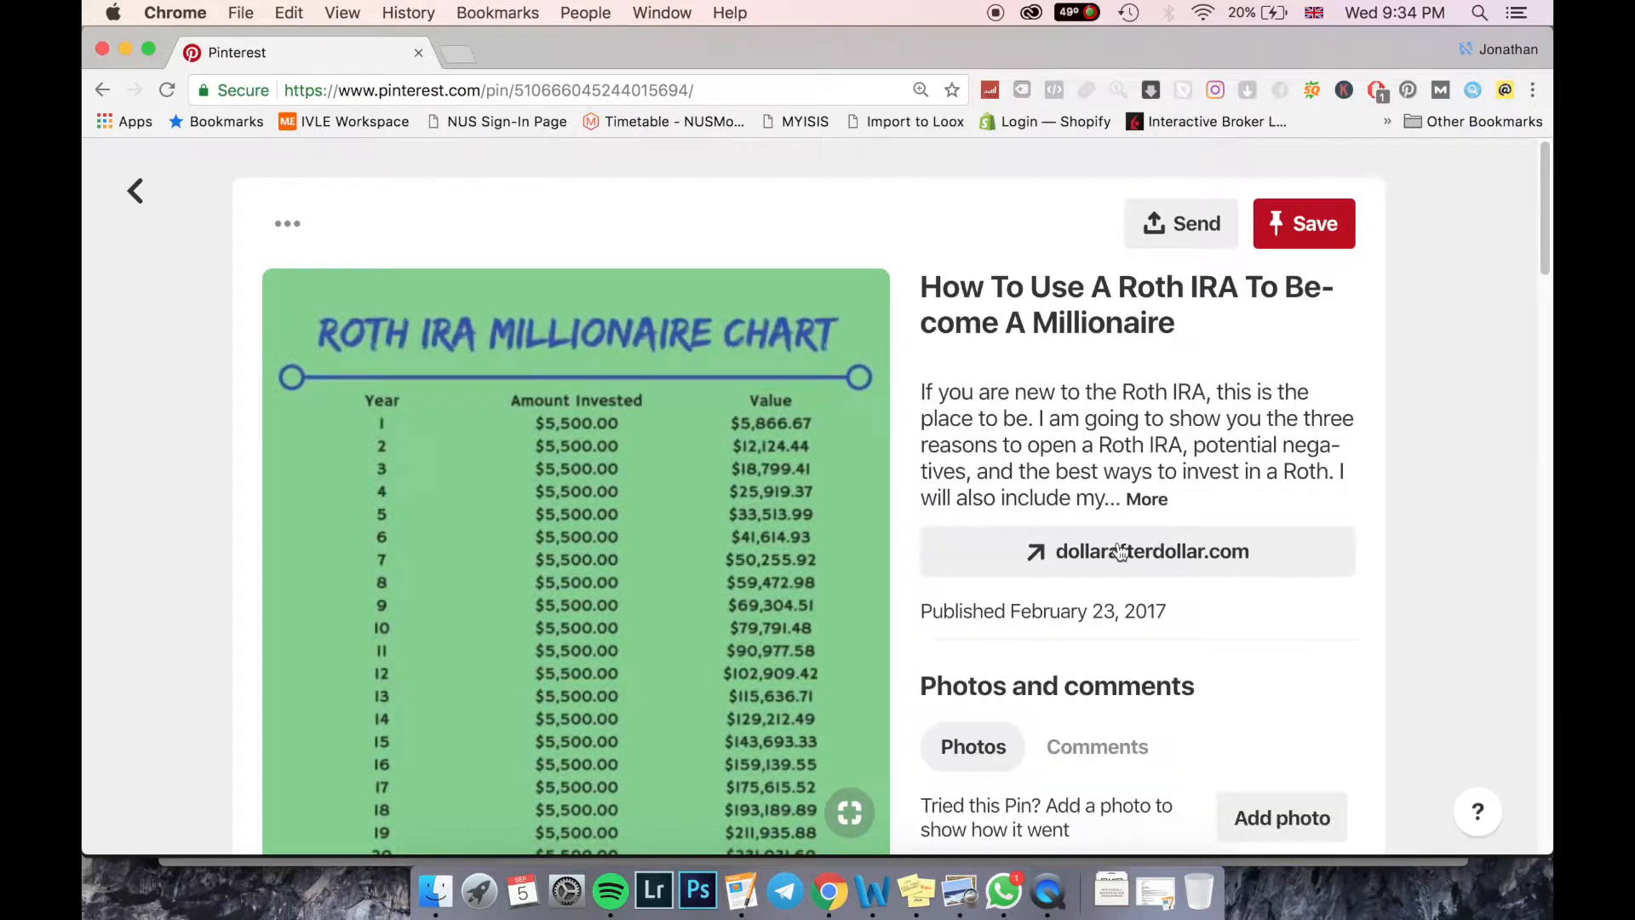
- Show the Roth IRA pin's comments and check its sharing options
{"action": "scroll", "coordinate": [1102, 606], "scroll_direction": "down", "scroll_amount": 3}
{"action": "left_click", "coordinate": [1100, 618]}
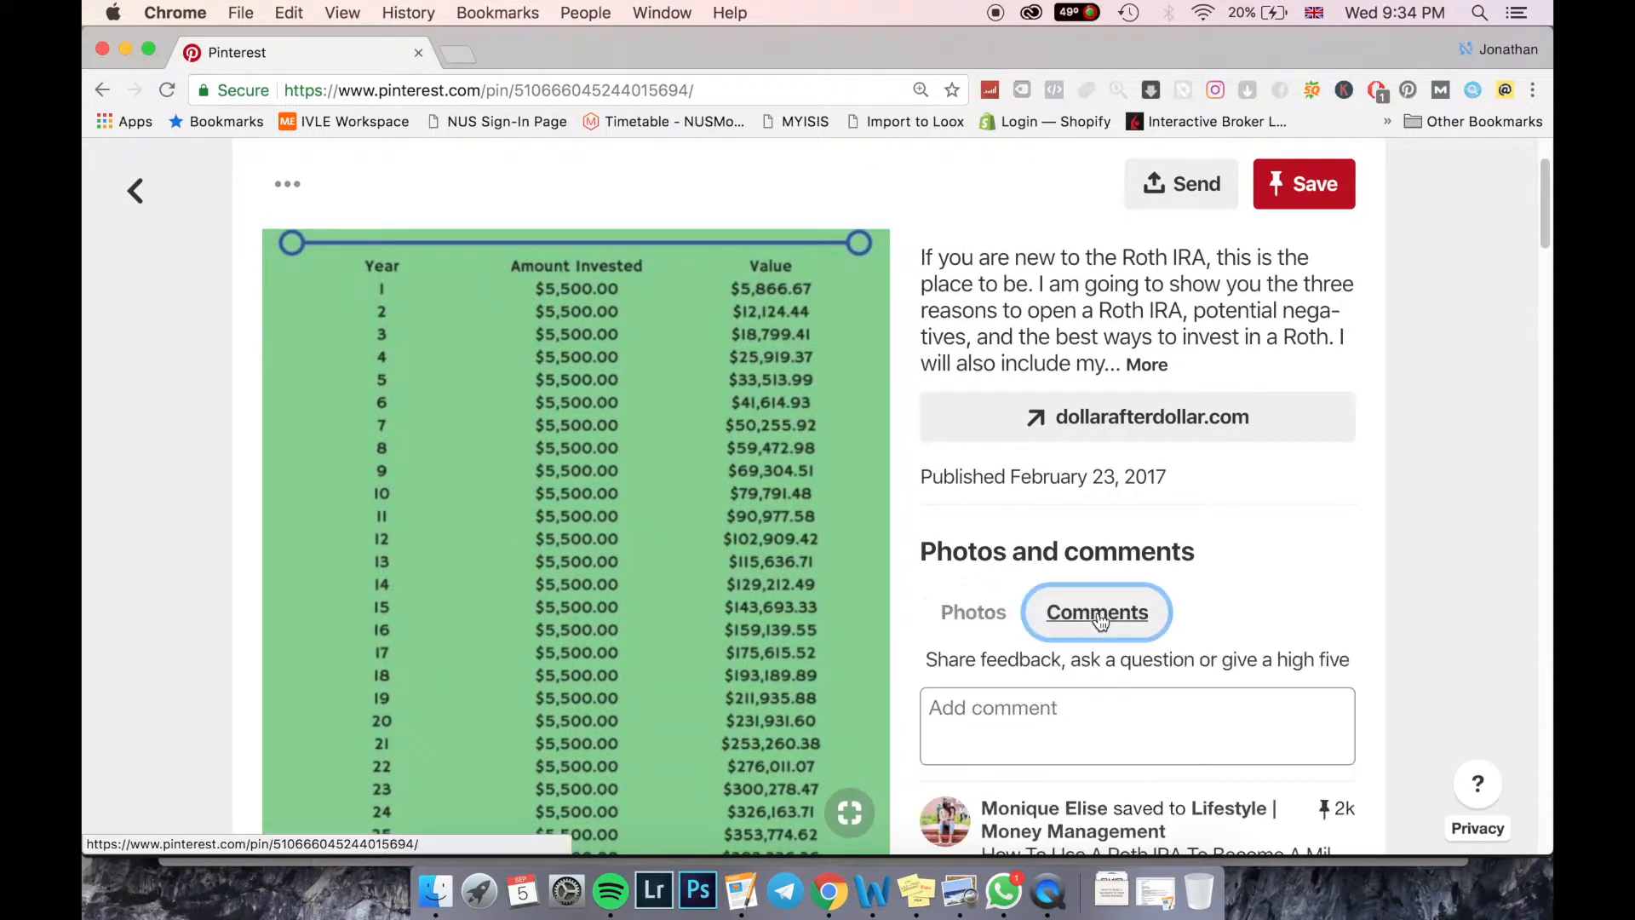
{"action": "scroll", "coordinate": [1100, 618], "scroll_direction": "down", "scroll_amount": 5}
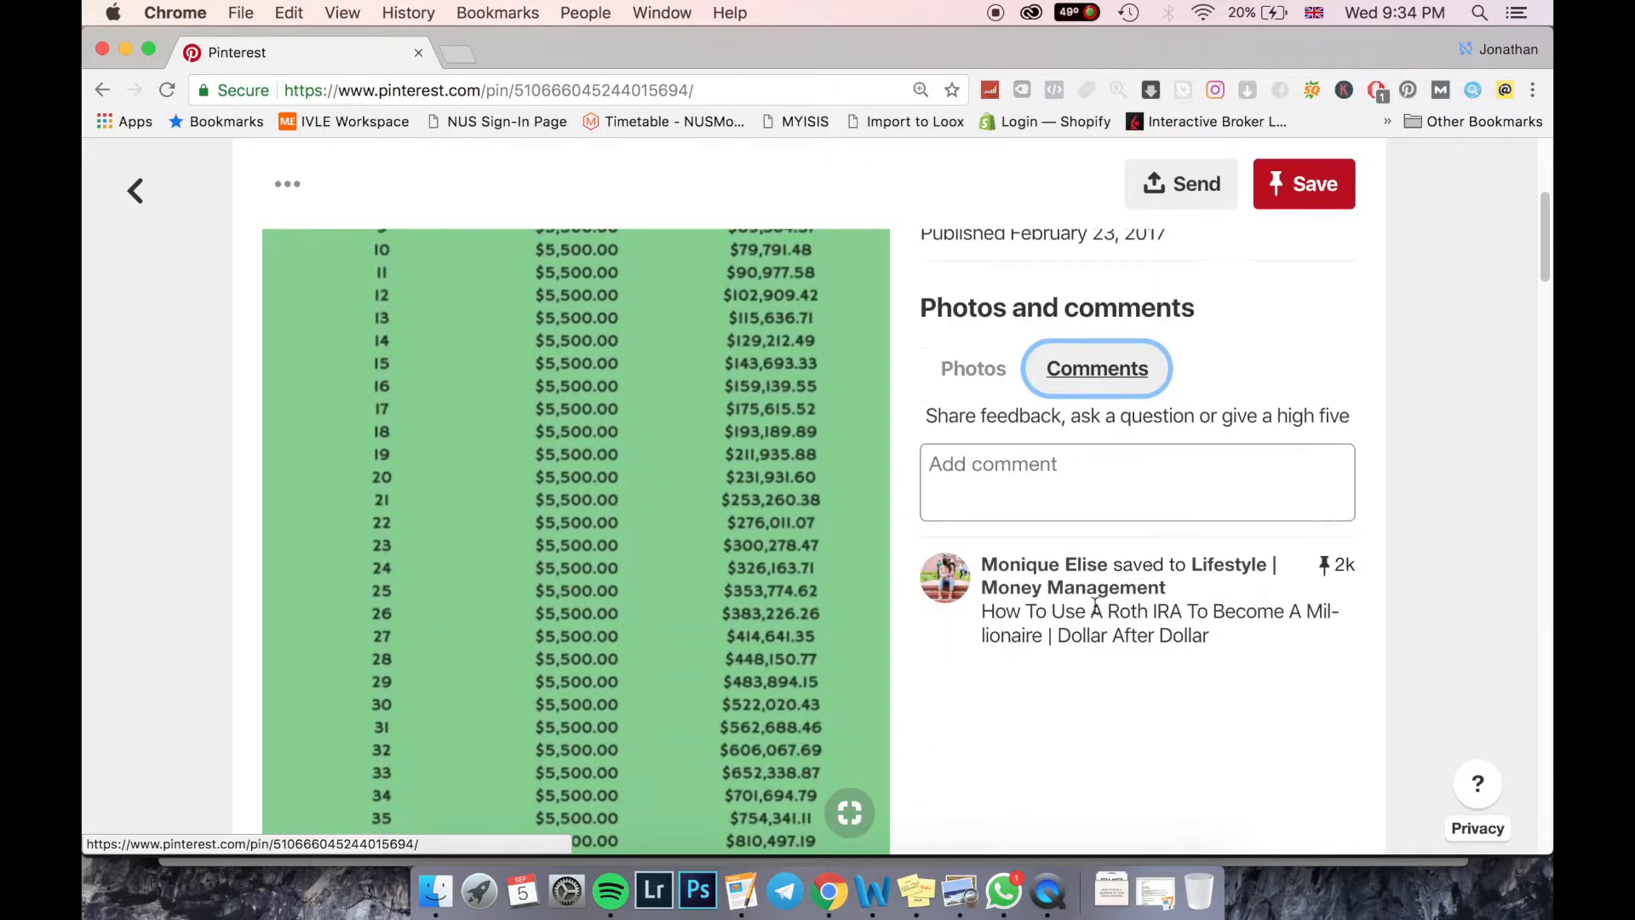
{"action": "left_click", "coordinate": [1165, 186]}
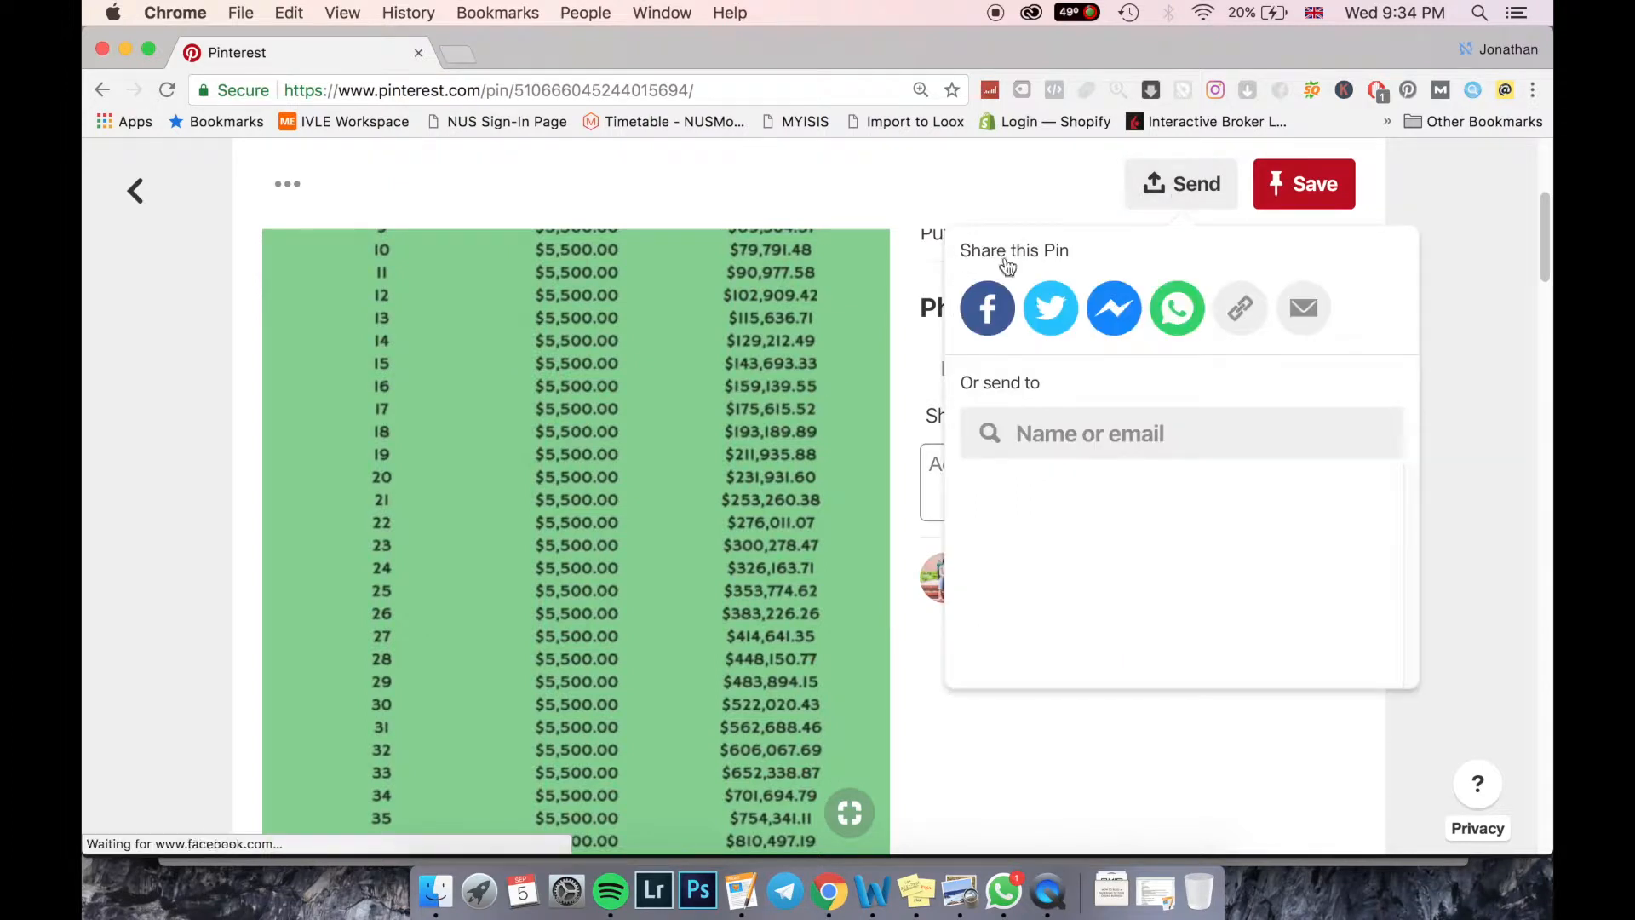
{"action": "left_click", "coordinate": [1027, 701]}
{"action": "scroll", "coordinate": [1017, 767], "scroll_direction": "down", "scroll_amount": 1}
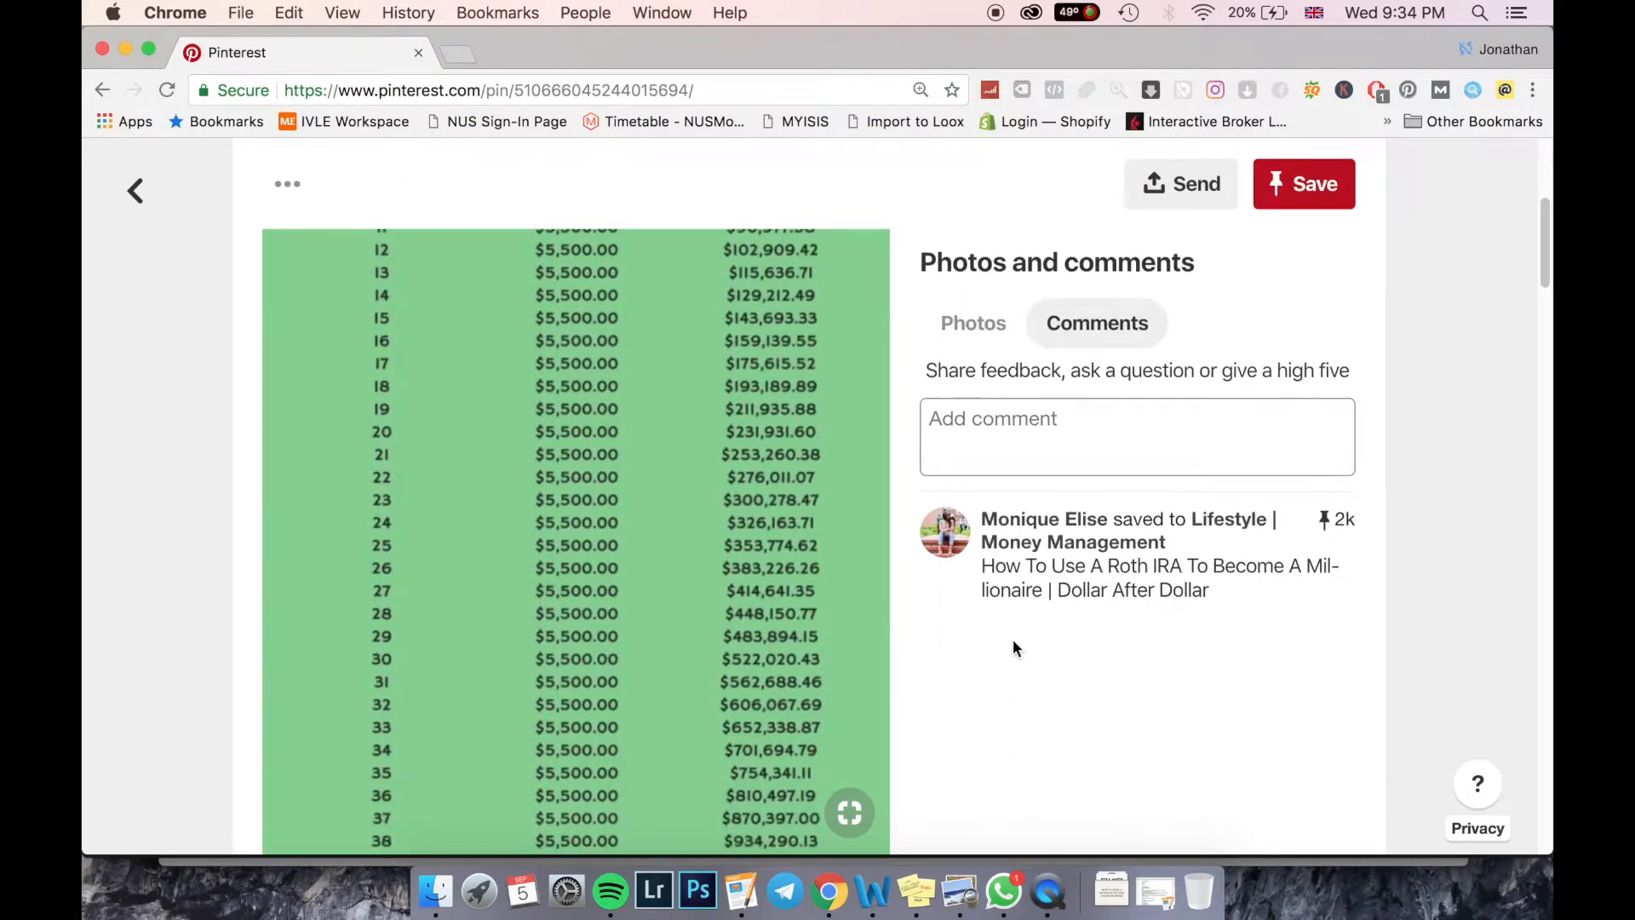
- Look over the pin's chart, website link and comments, and return to the home feed
{"action": "scroll", "coordinate": [1013, 642], "scroll_direction": "up", "scroll_amount": 6}
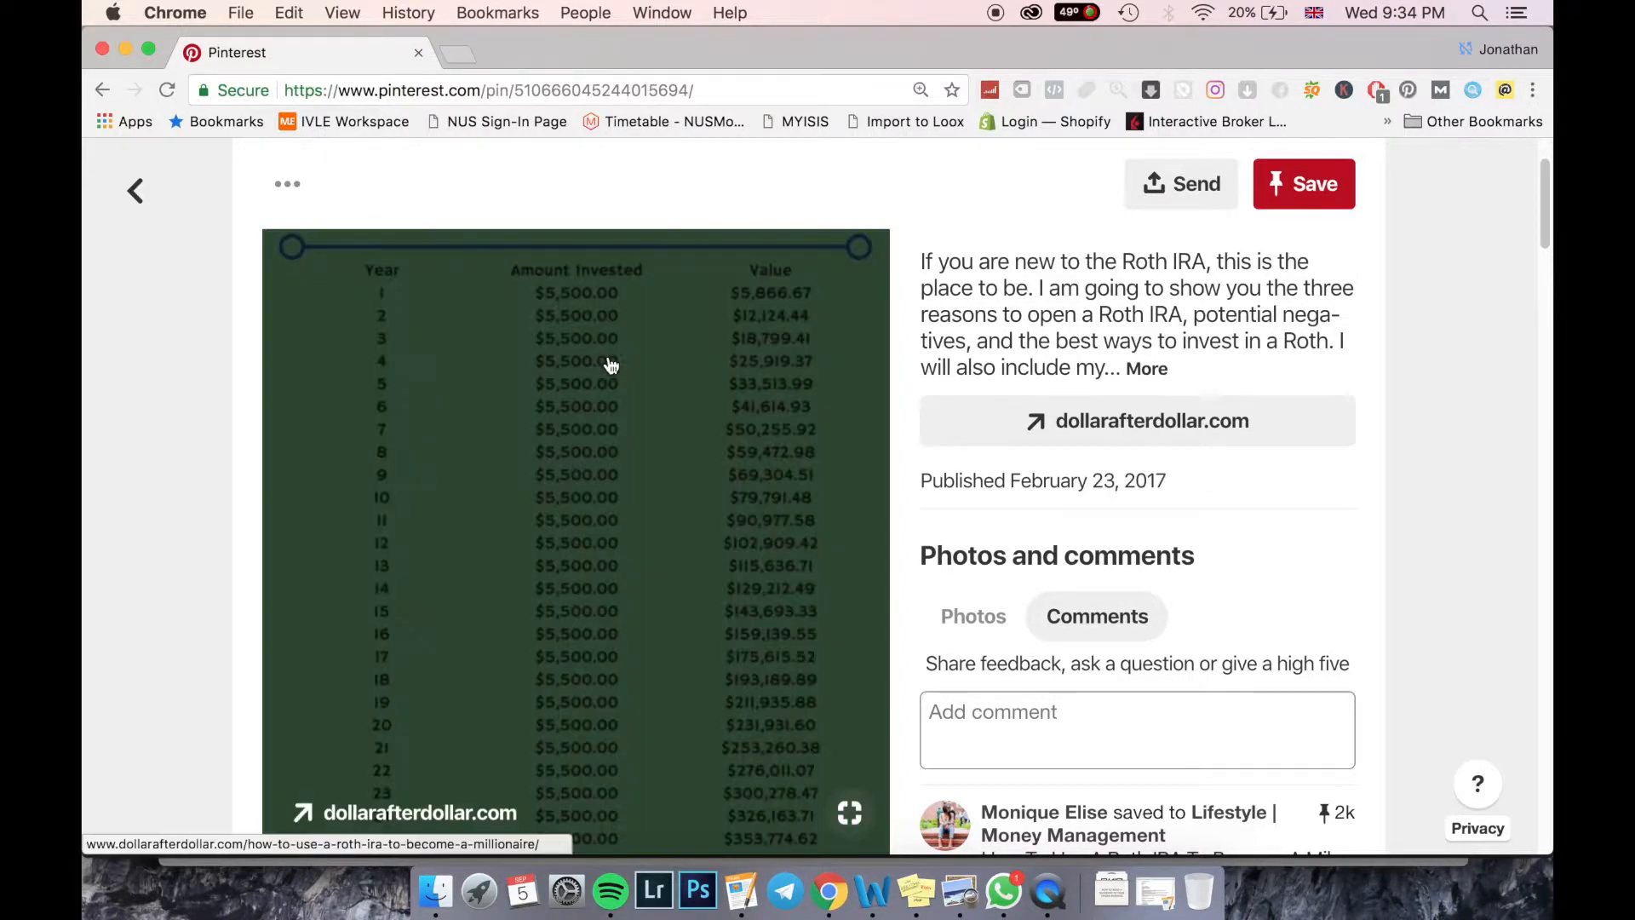
{"action": "scroll", "coordinate": [937, 477], "scroll_direction": "down", "scroll_amount": 5}
{"action": "scroll", "coordinate": [931, 467], "scroll_direction": "down", "scroll_amount": 3}
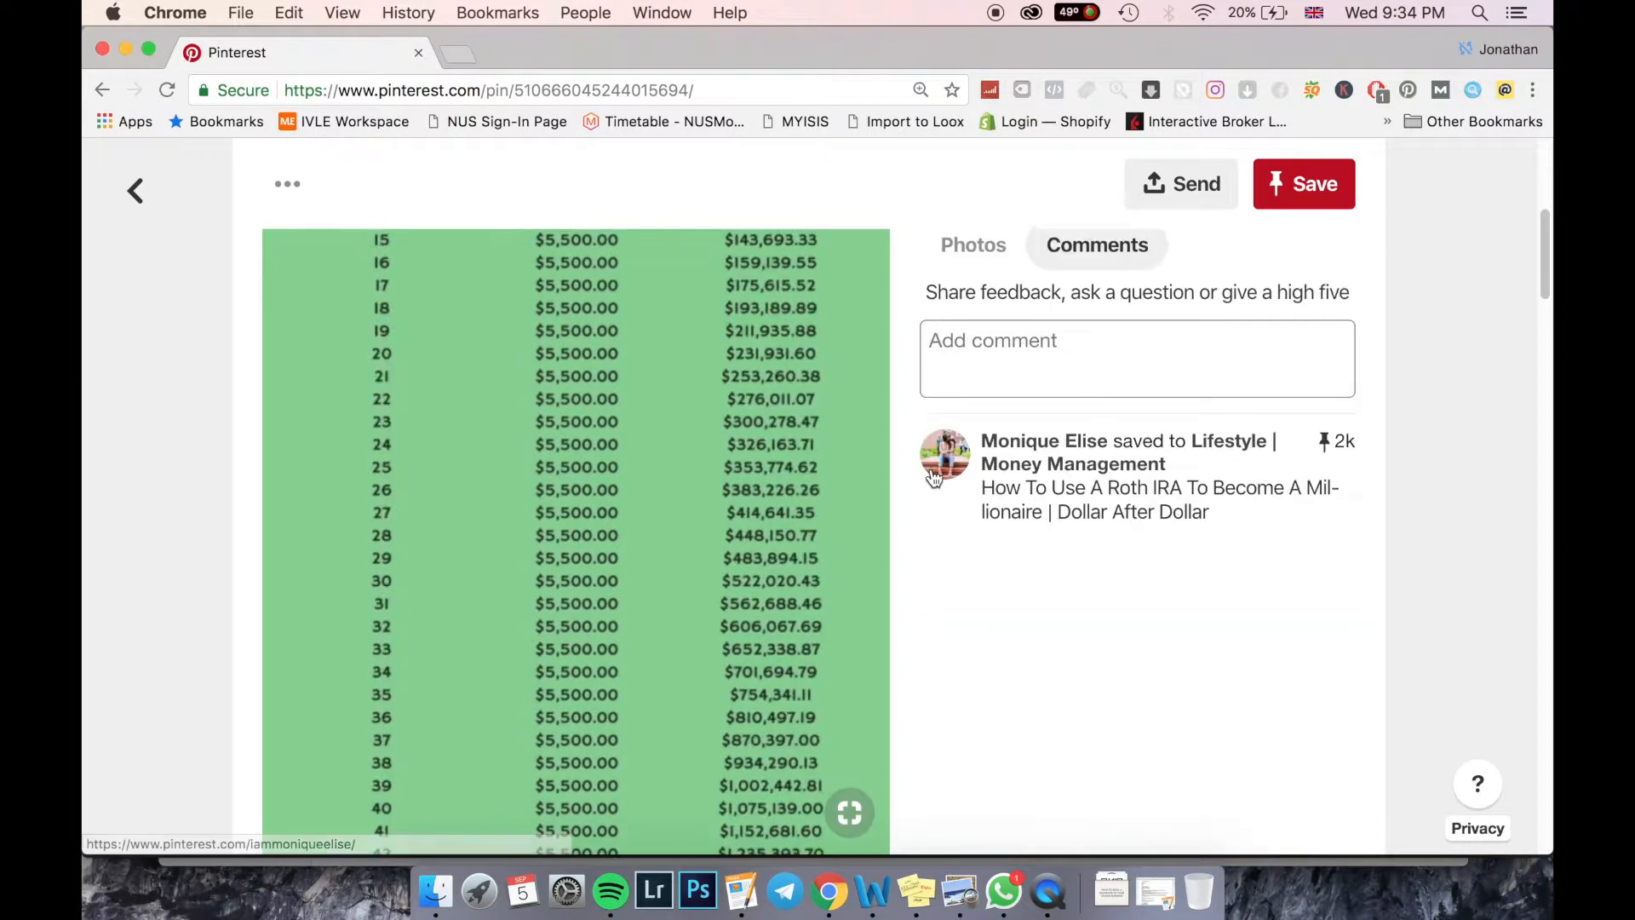
{"action": "scroll", "coordinate": [934, 463], "scroll_direction": "up", "scroll_amount": 2}
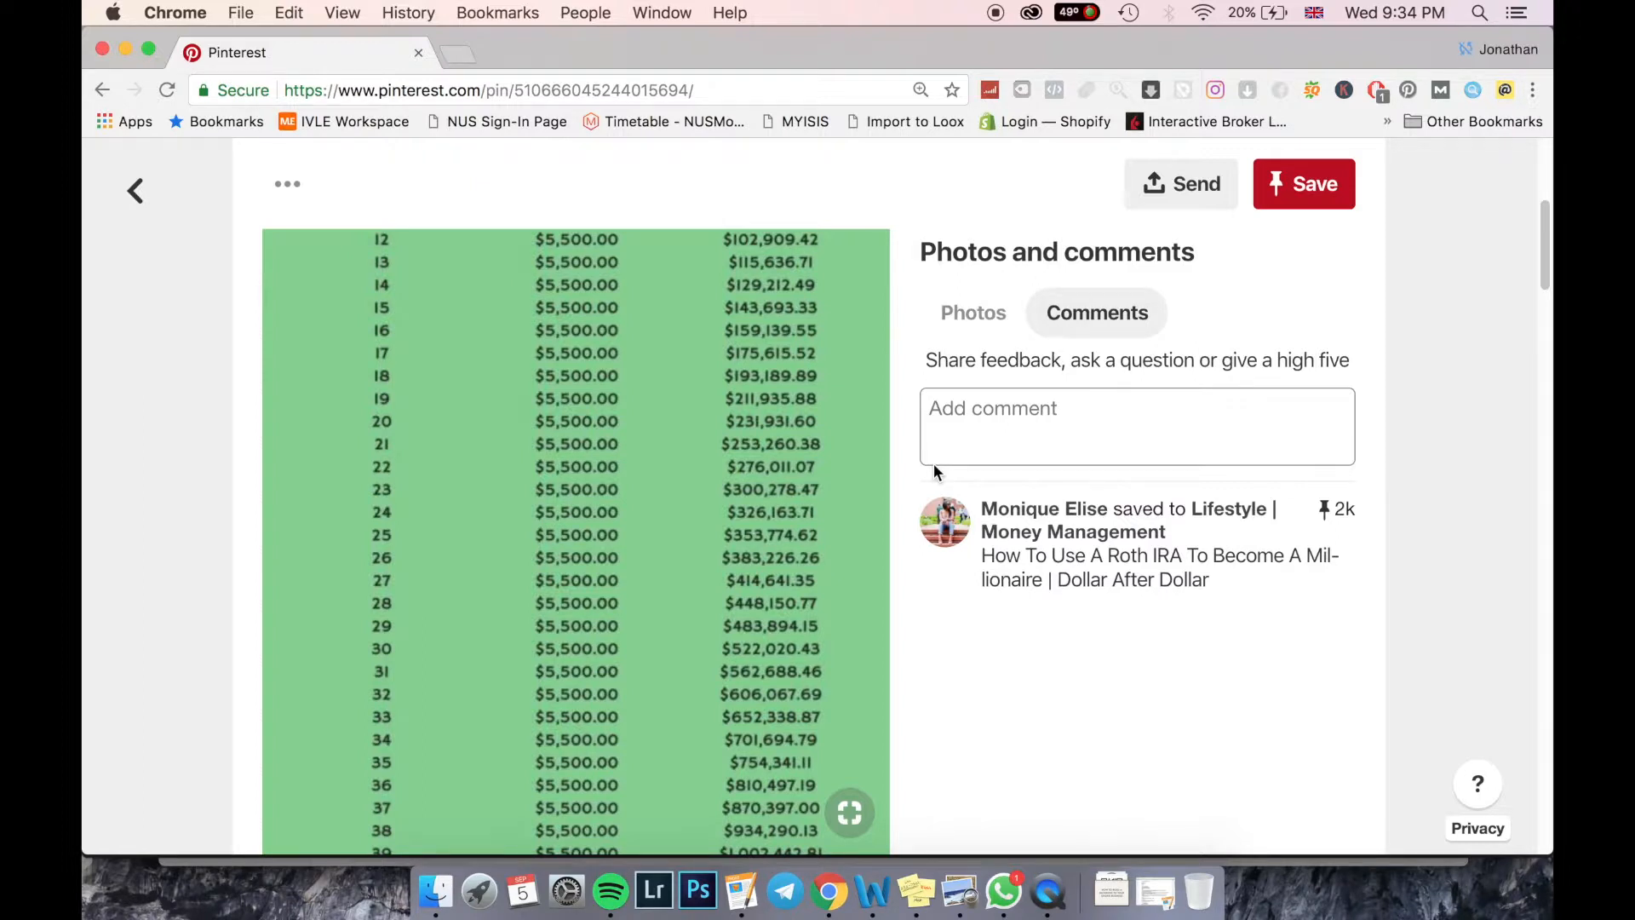
{"action": "left_click", "coordinate": [134, 192]}
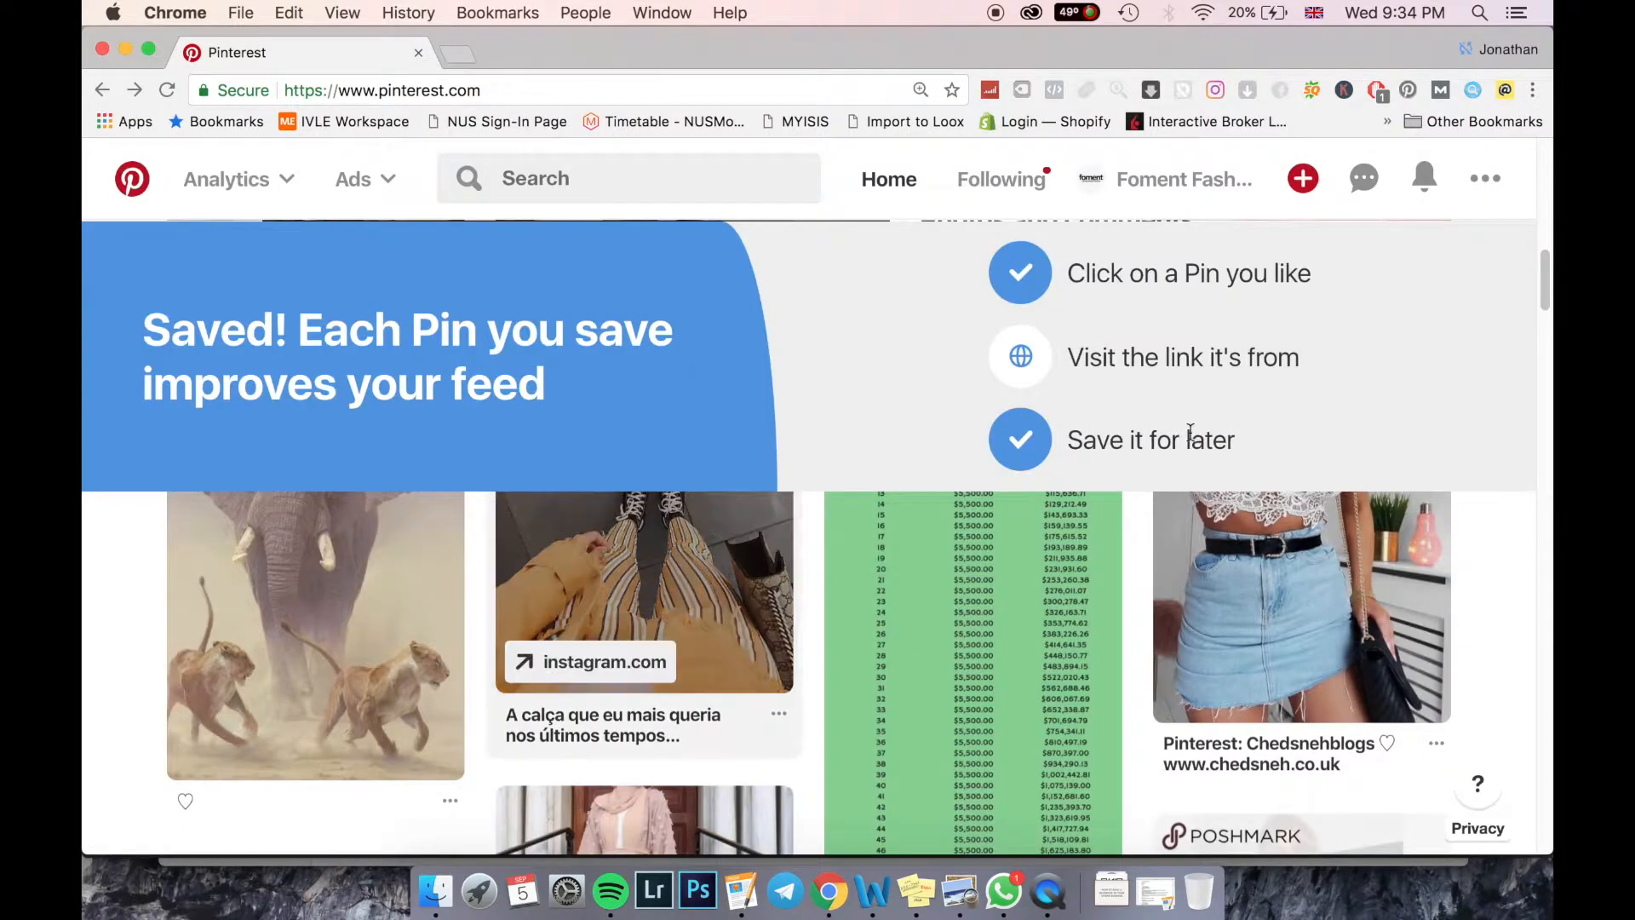
- Open the account settings and read the Claim section's explanation of claiming a website
{"action": "left_click", "coordinate": [1490, 195]}
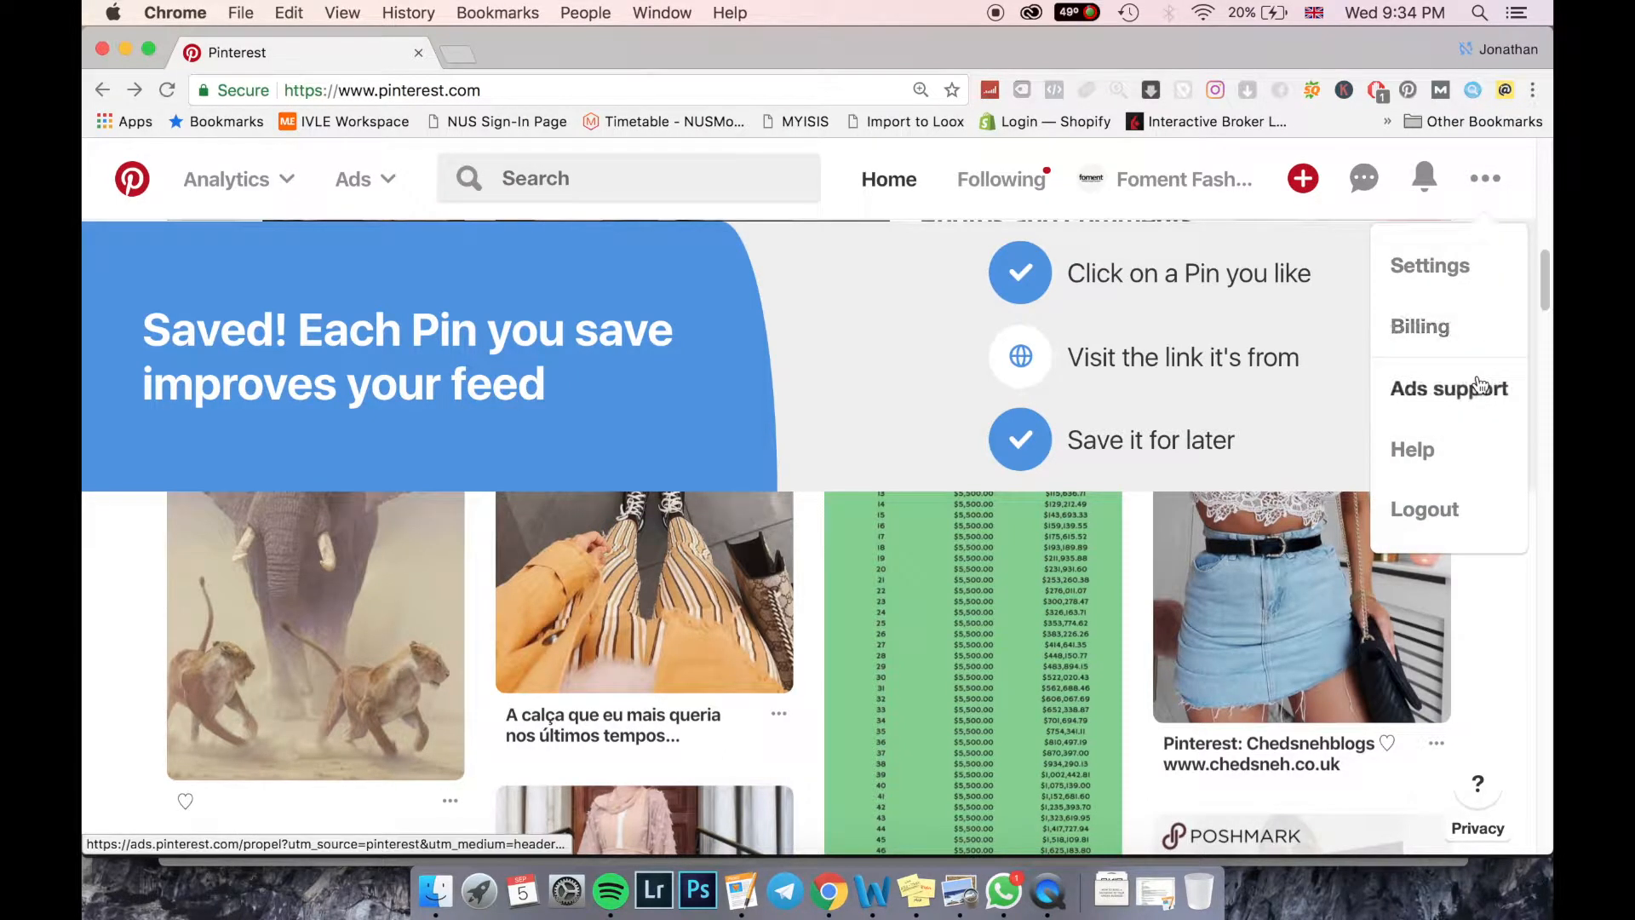
{"action": "left_click", "coordinate": [1452, 267]}
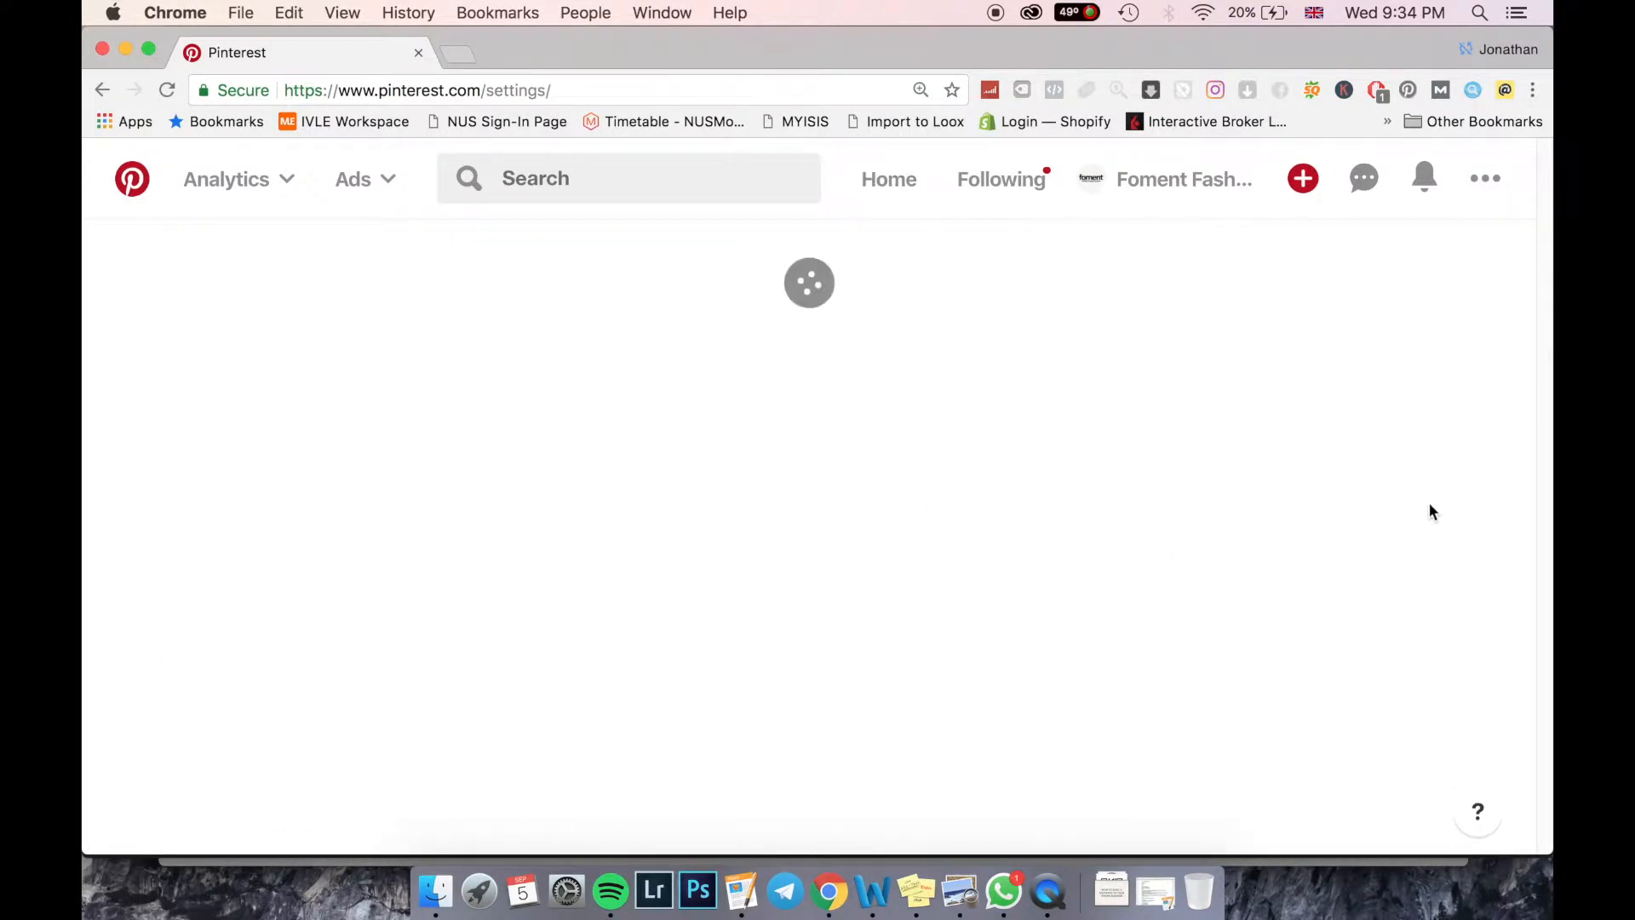
{"action": "scroll", "coordinate": [1356, 486], "scroll_direction": "down", "scroll_amount": 10}
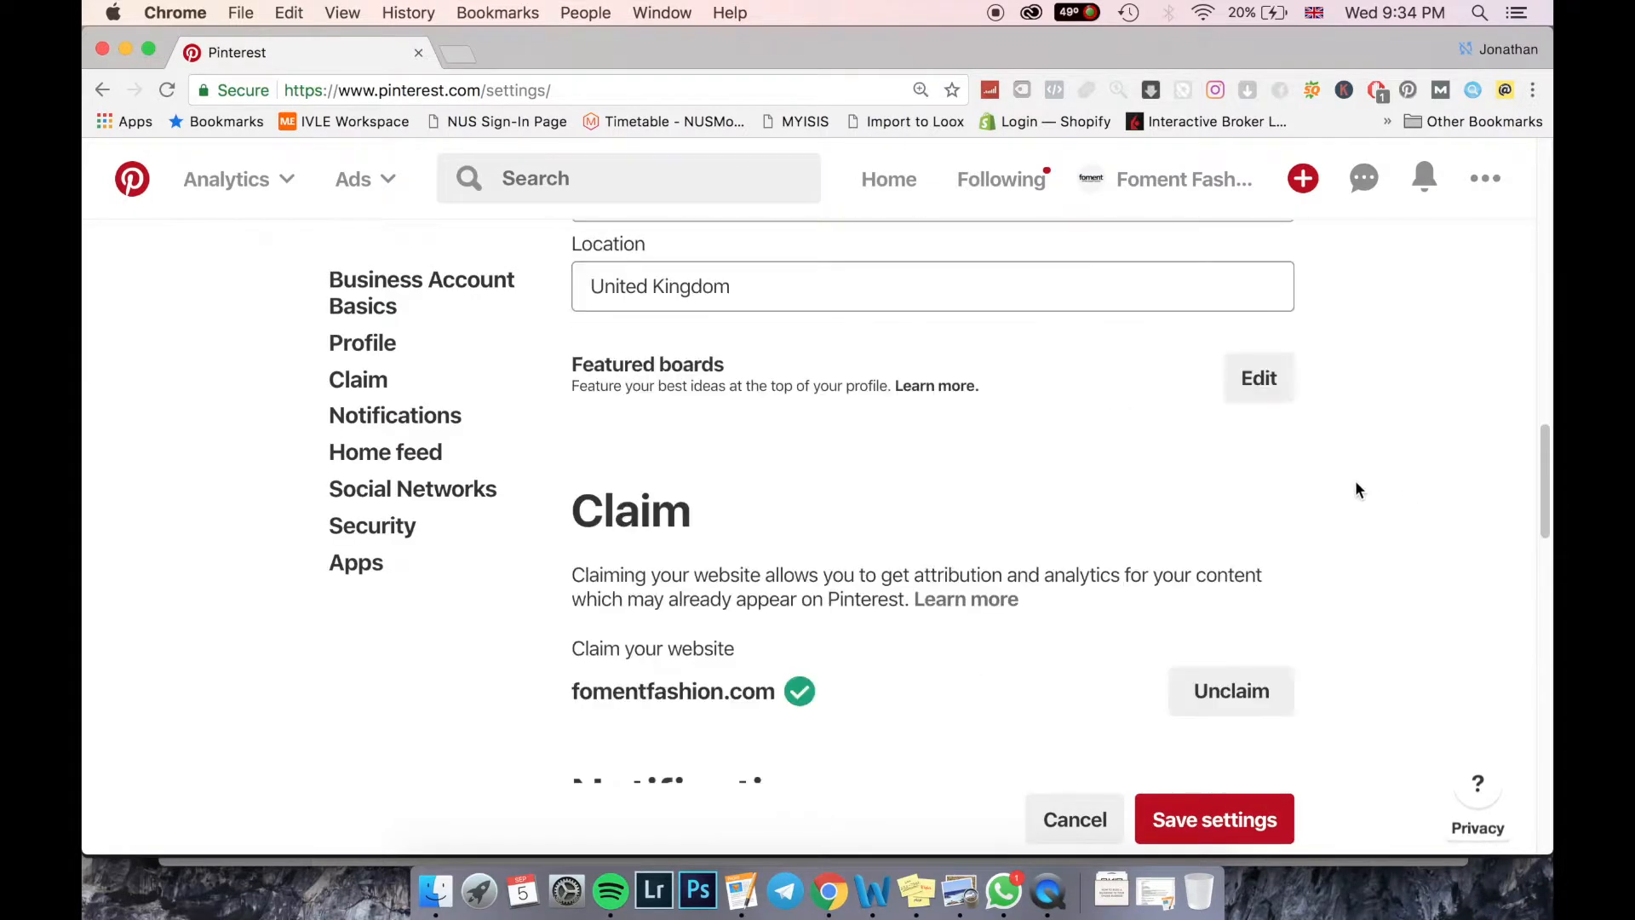
{"action": "scroll", "coordinate": [1356, 490], "scroll_direction": "down", "scroll_amount": 3}
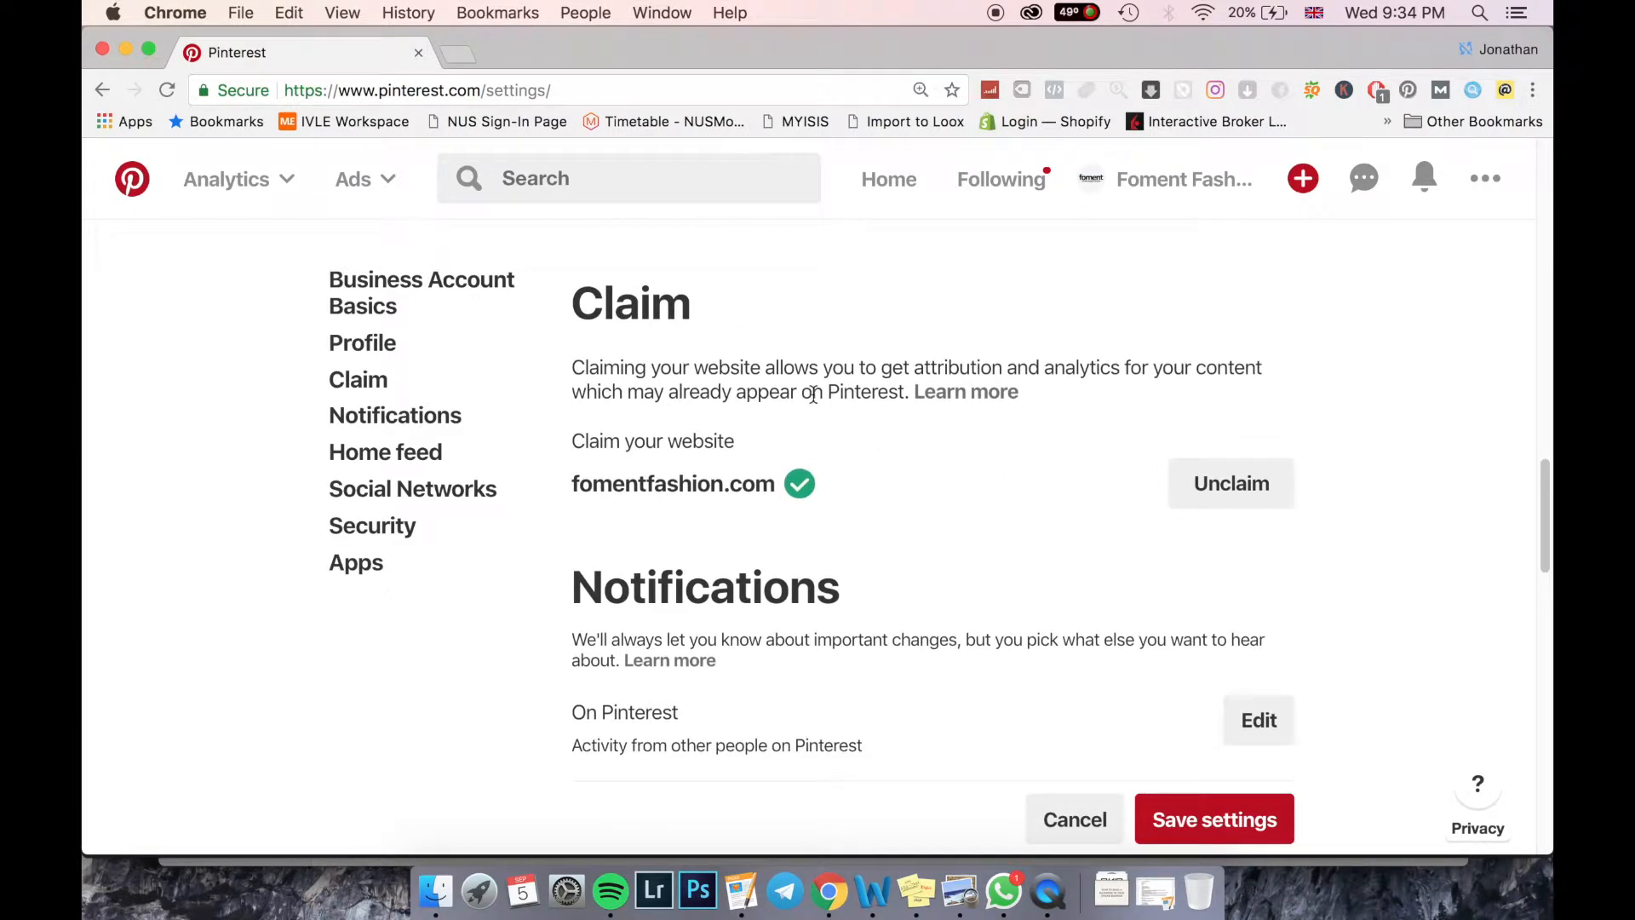
{"action": "left_click_drag", "start_coordinate": [602, 369], "coordinate": [886, 392]}
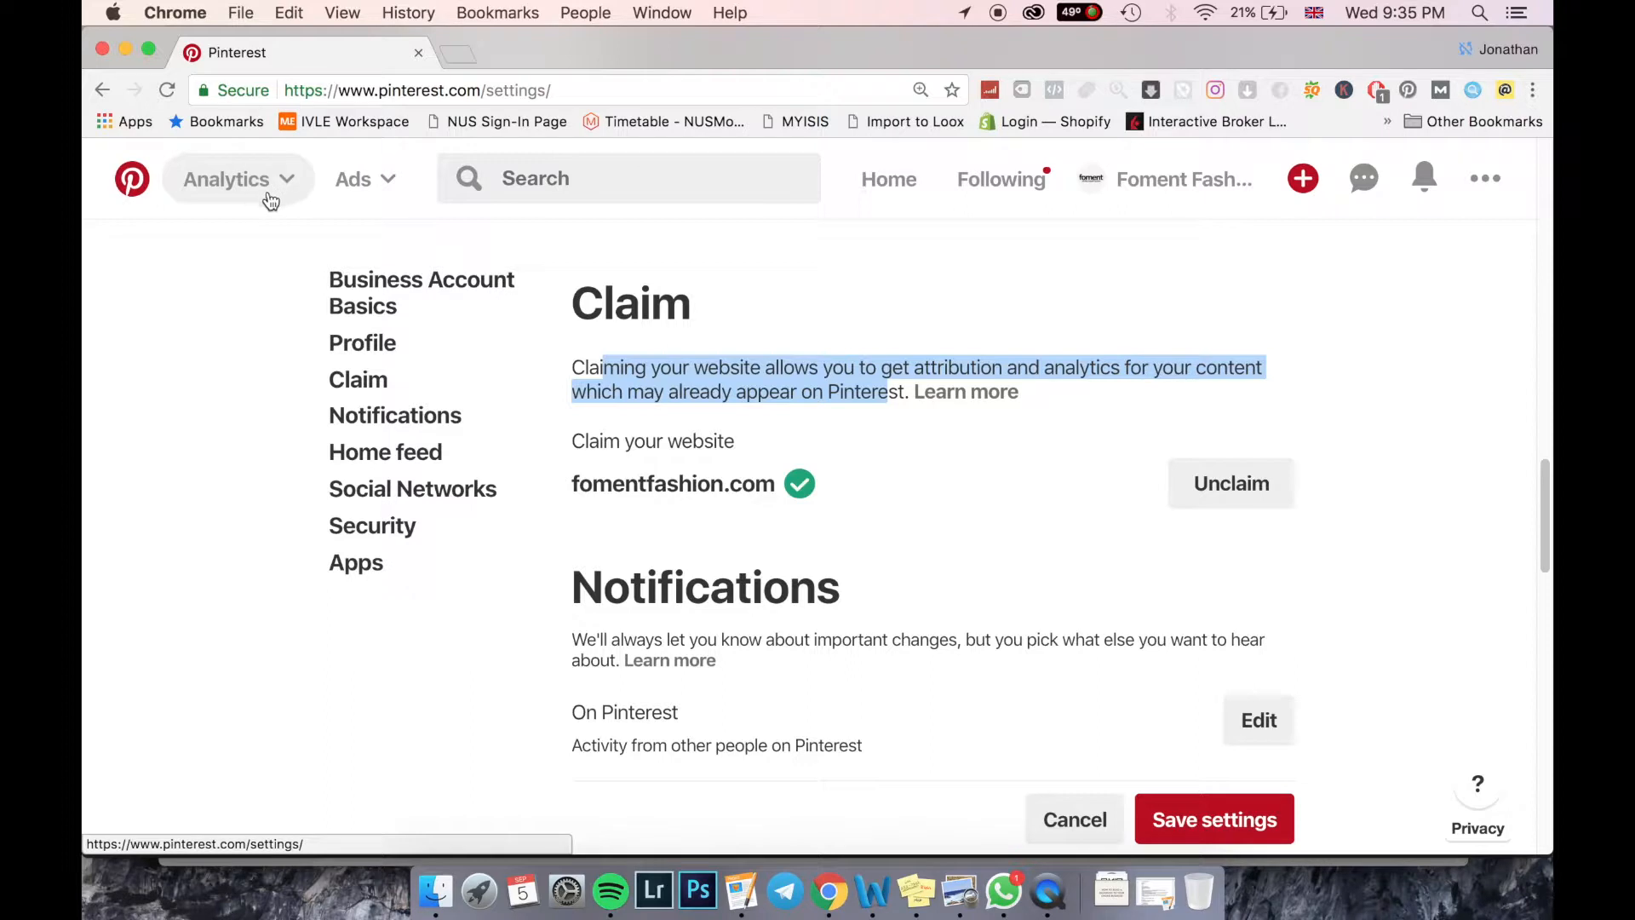
- Go to the conversion tracking page of the ads area
{"action": "scroll", "coordinate": [369, 188], "scroll_direction": "down", "scroll_amount": 2}
{"action": "left_click", "coordinate": [368, 187]}
{"action": "scroll", "coordinate": [368, 638], "scroll_direction": "down", "scroll_amount": 1}
{"action": "scroll", "coordinate": [369, 611], "scroll_direction": "up", "scroll_amount": 1}
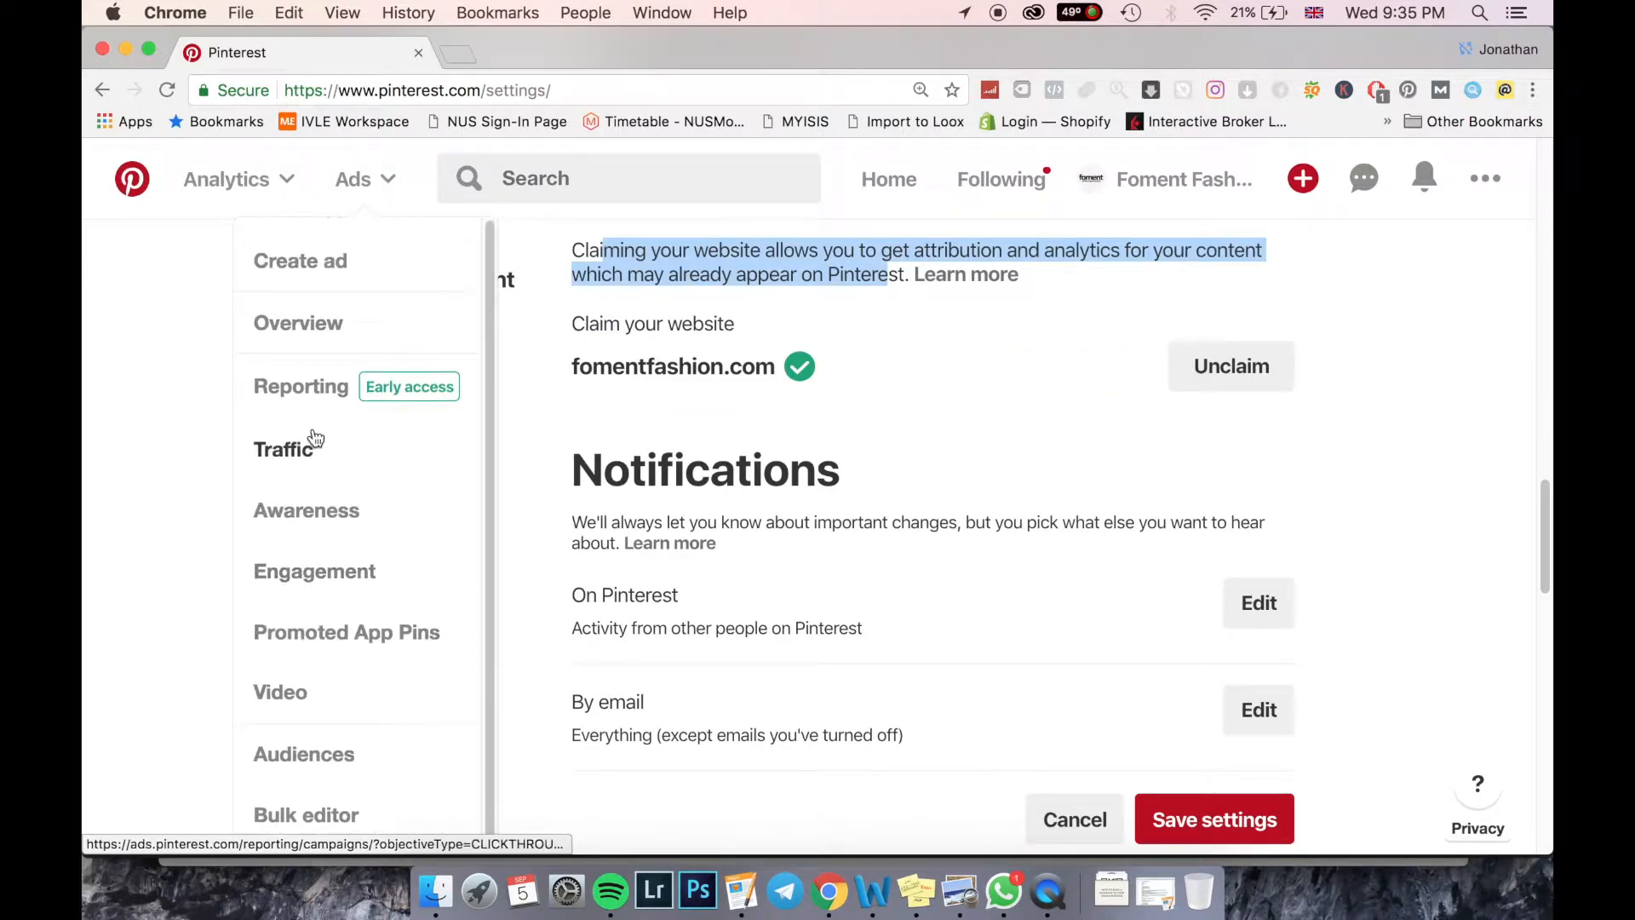
{"action": "scroll", "coordinate": [295, 402], "scroll_direction": "down", "scroll_amount": 1}
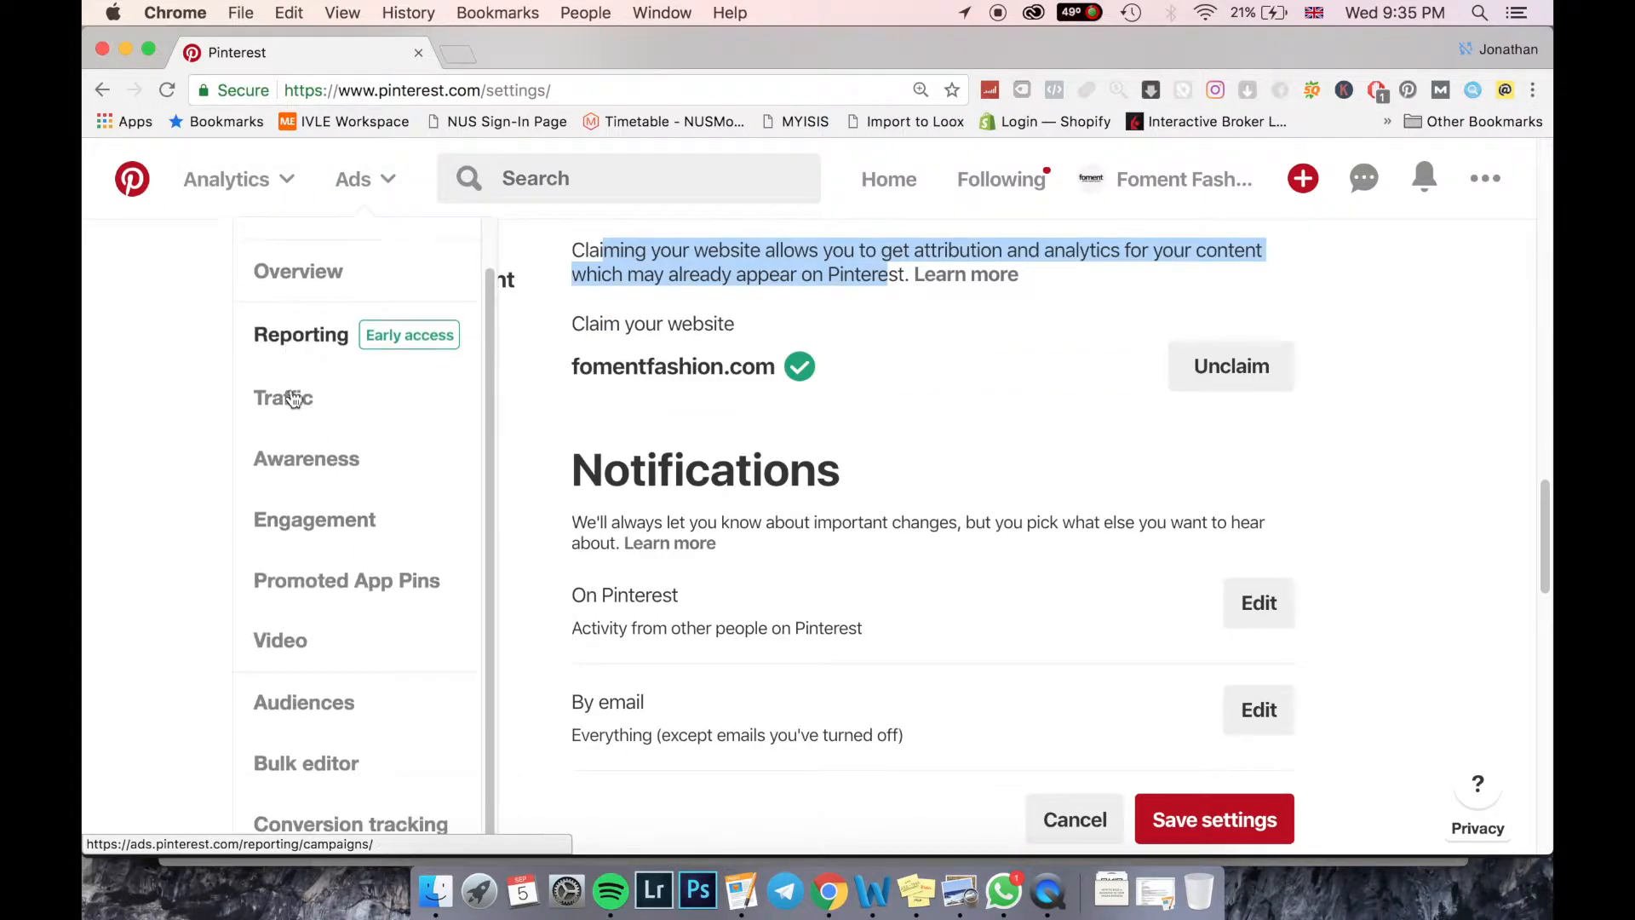
{"action": "left_click", "coordinate": [447, 818]}
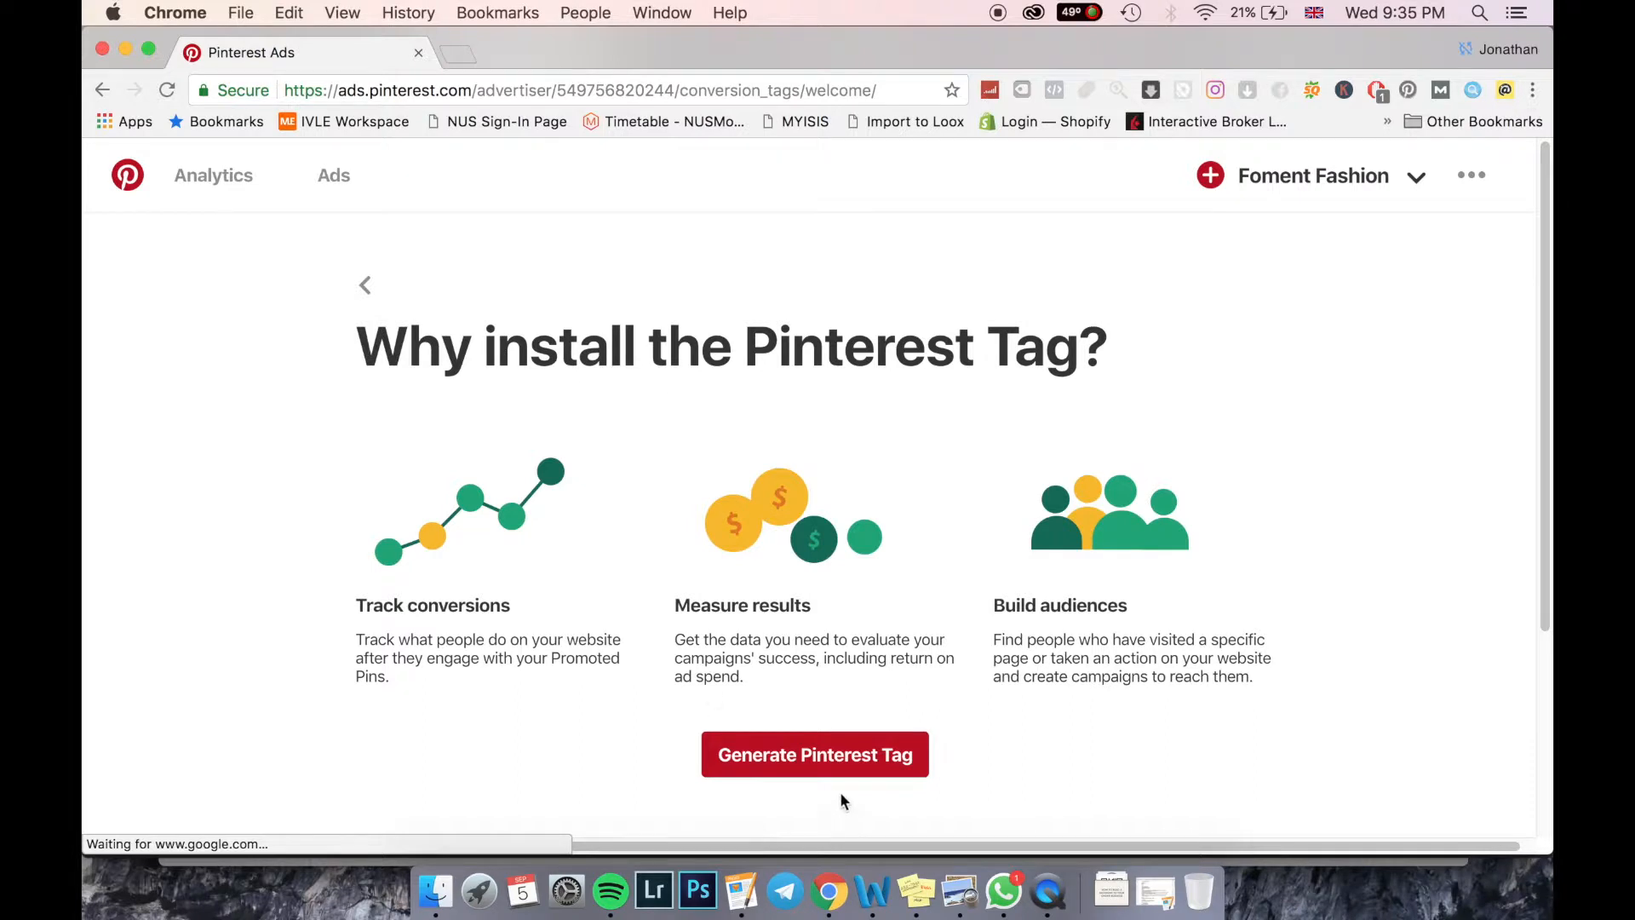
- Generate a Pinterest Tag and look through its base code instructions
{"action": "left_click", "coordinate": [867, 756]}
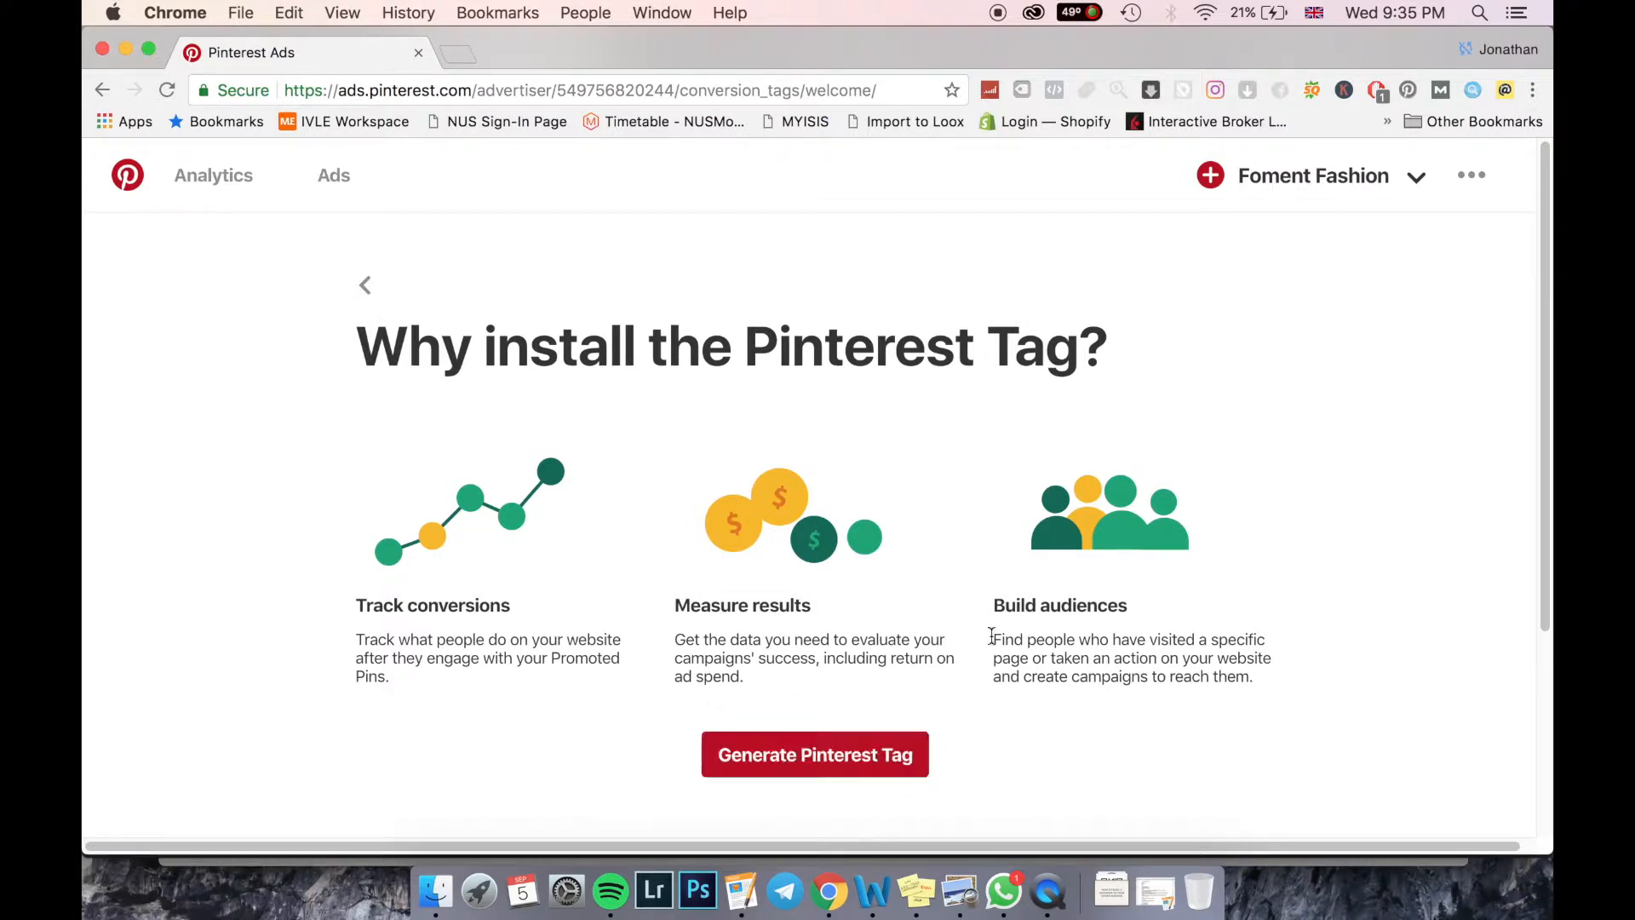
{"action": "left_click", "coordinate": [881, 758]}
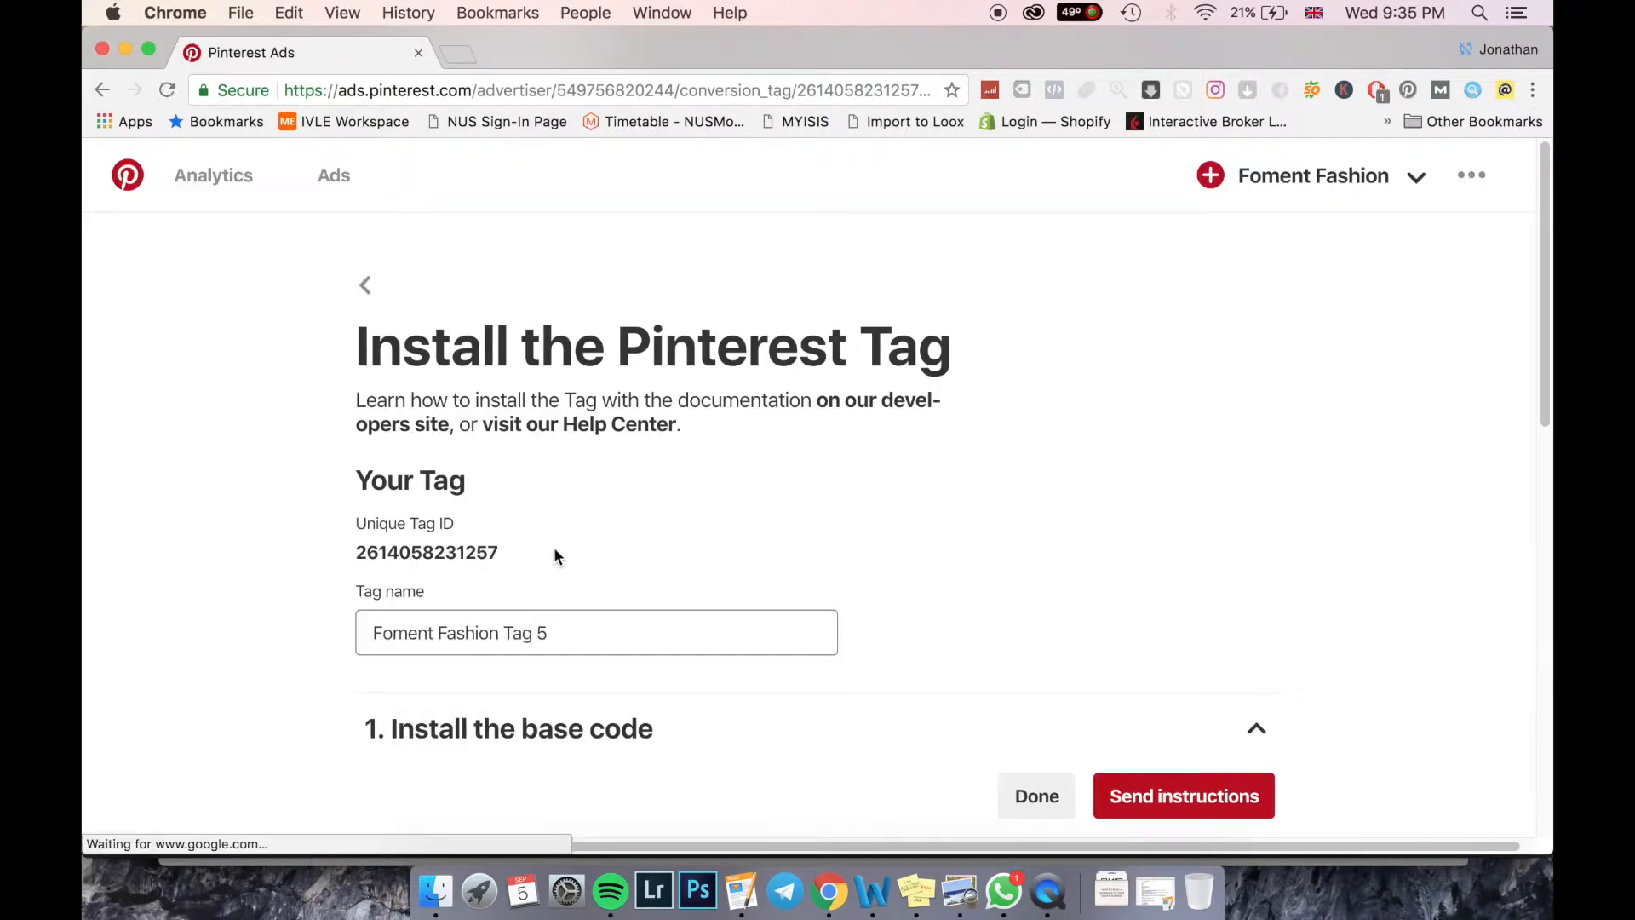
{"action": "scroll", "coordinate": [886, 424], "scroll_direction": "down", "scroll_amount": 10}
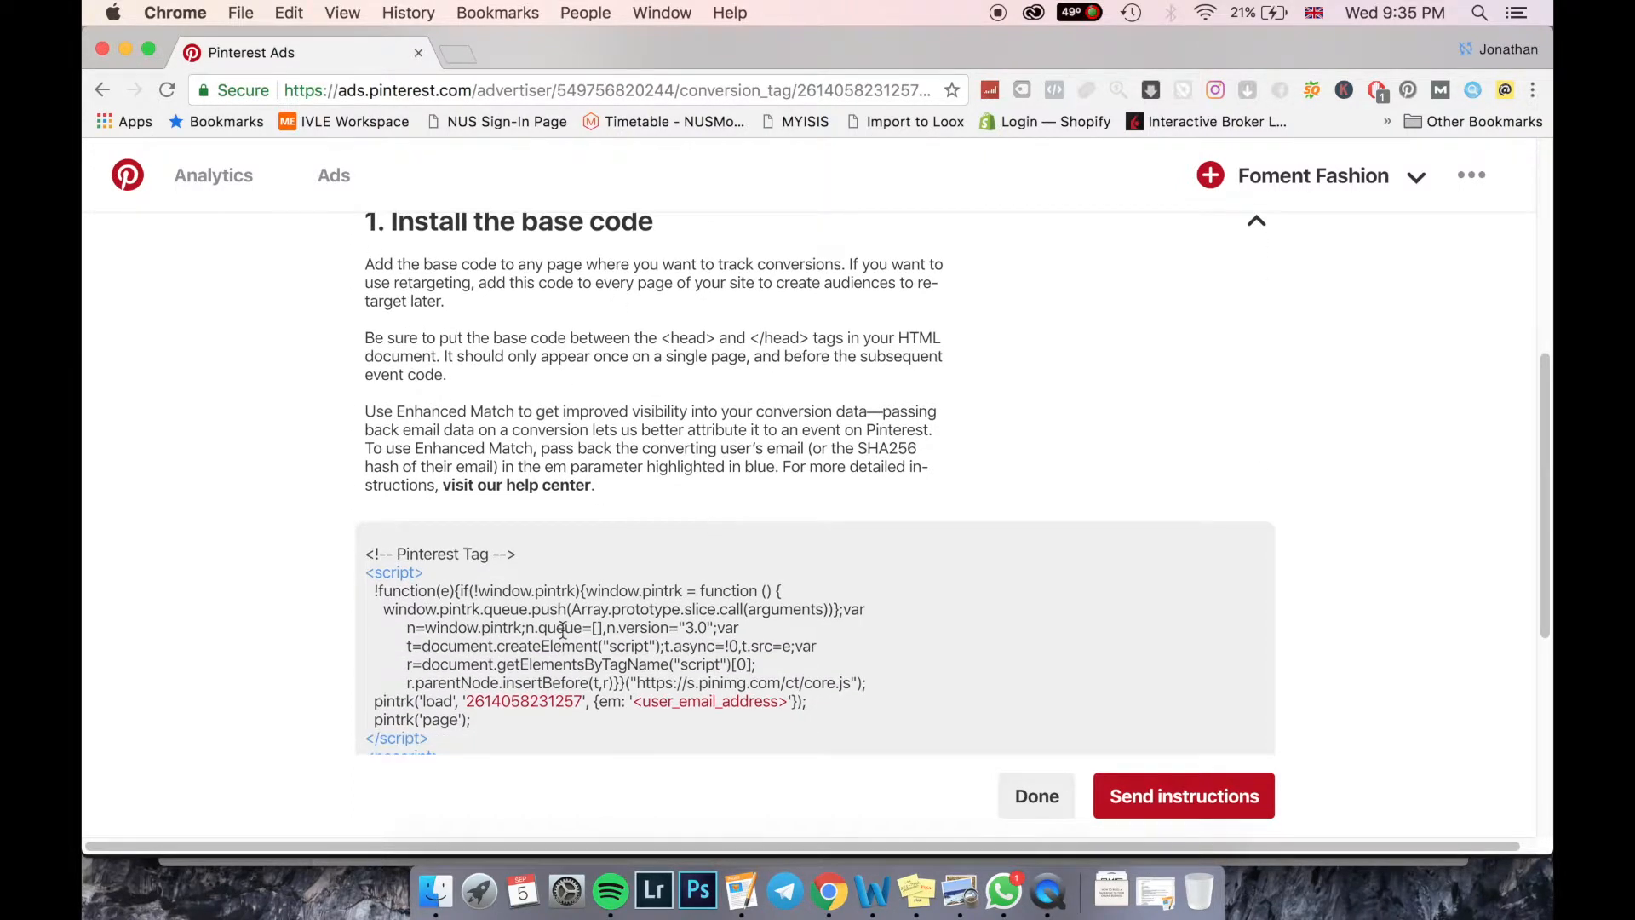
{"action": "scroll", "coordinate": [717, 586], "scroll_direction": "down", "scroll_amount": 8}
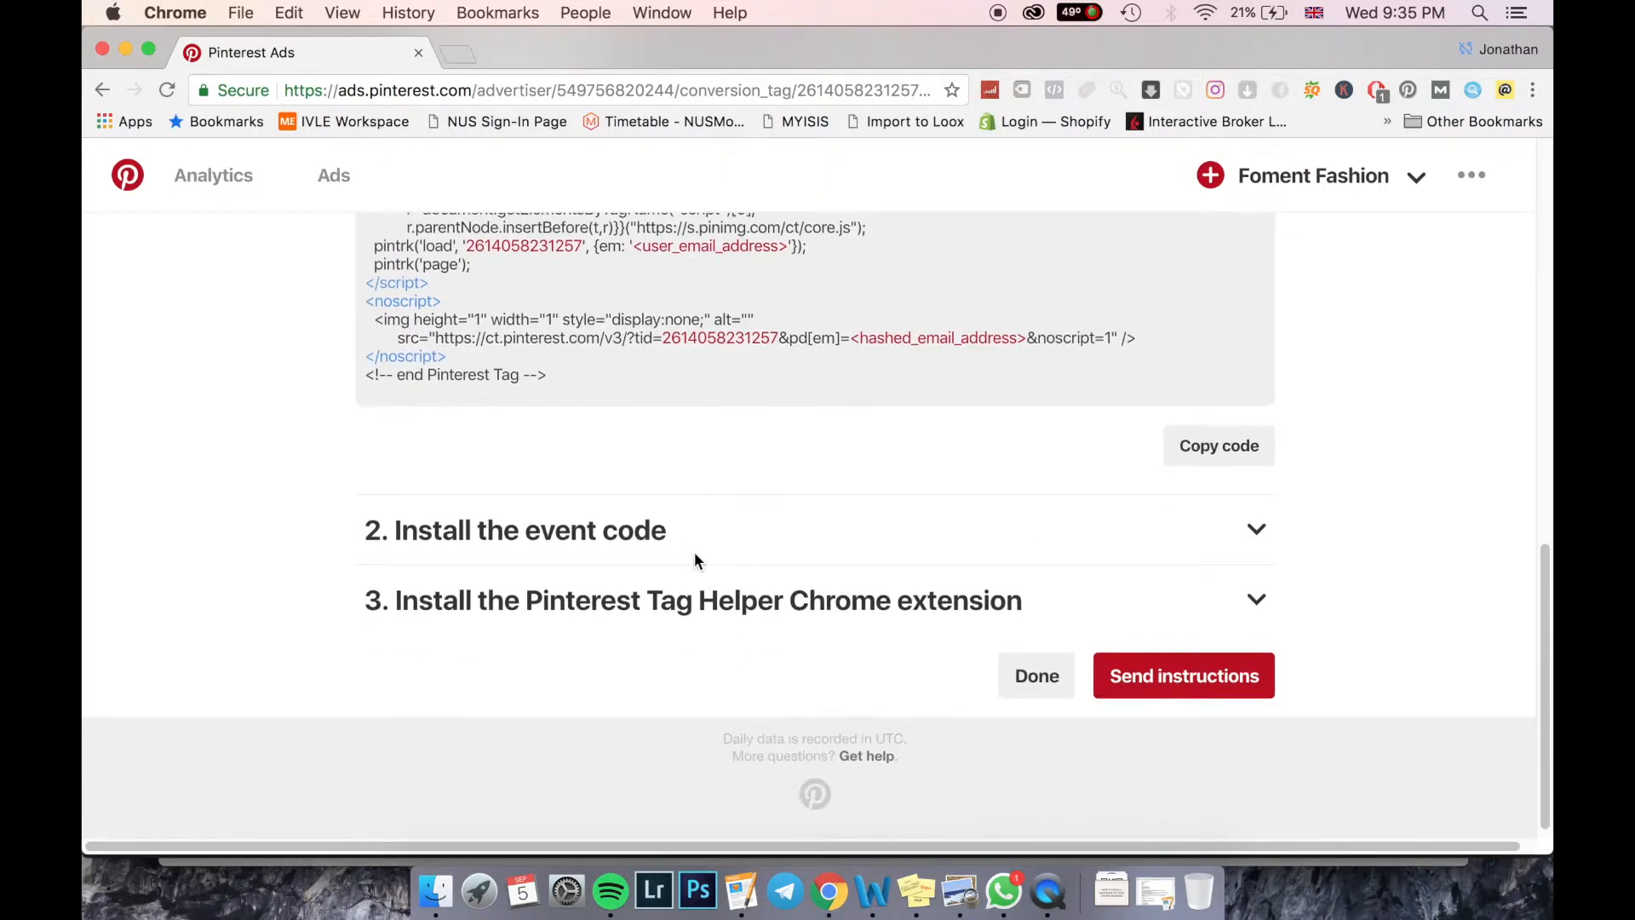
- Expand the event code instructions and examine the Checkout and AddToCart tracking code
{"action": "left_click", "coordinate": [698, 537]}
{"action": "scroll", "coordinate": [833, 553], "scroll_direction": "down", "scroll_amount": 10}
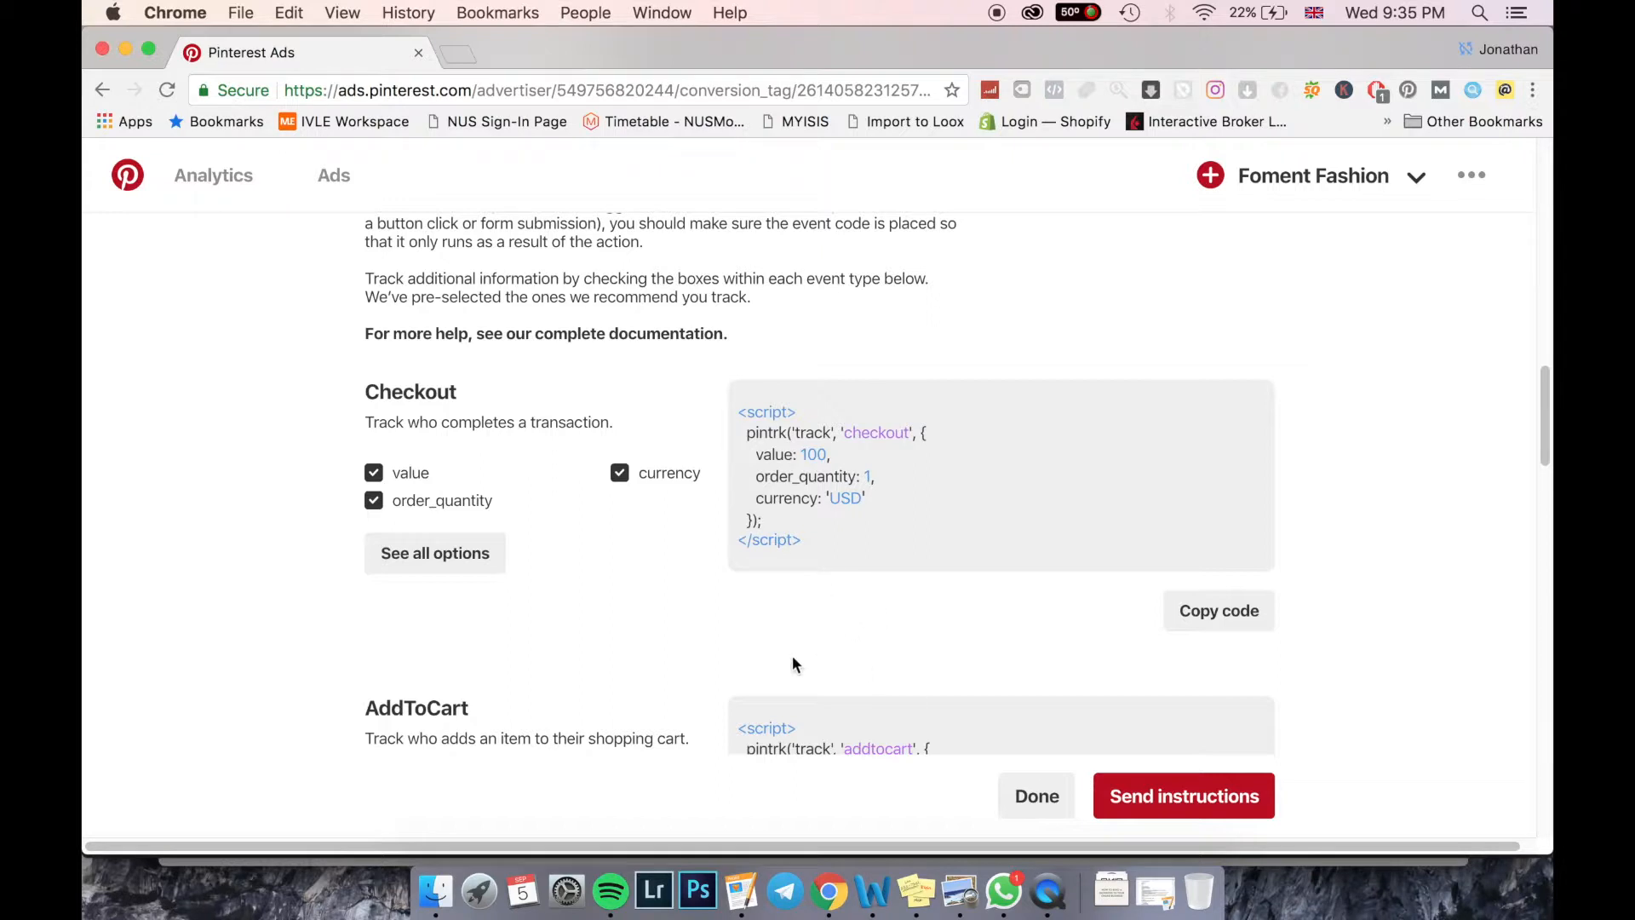
{"action": "scroll", "coordinate": [756, 630], "scroll_direction": "down", "scroll_amount": 3}
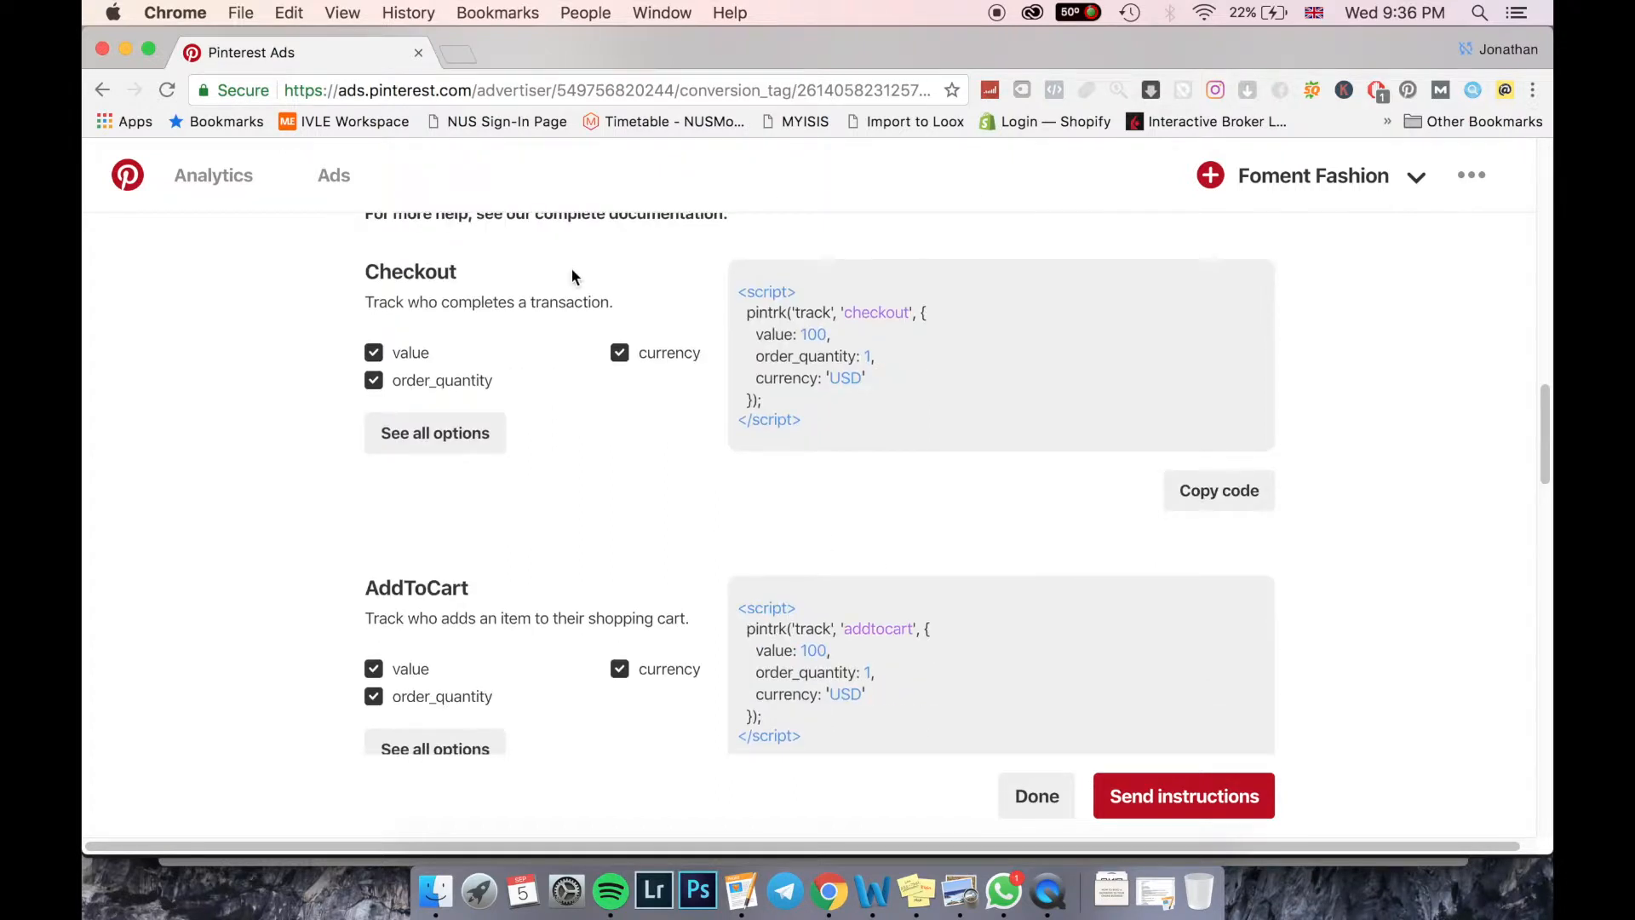
{"action": "scroll", "coordinate": [454, 264], "scroll_direction": "up", "scroll_amount": 1}
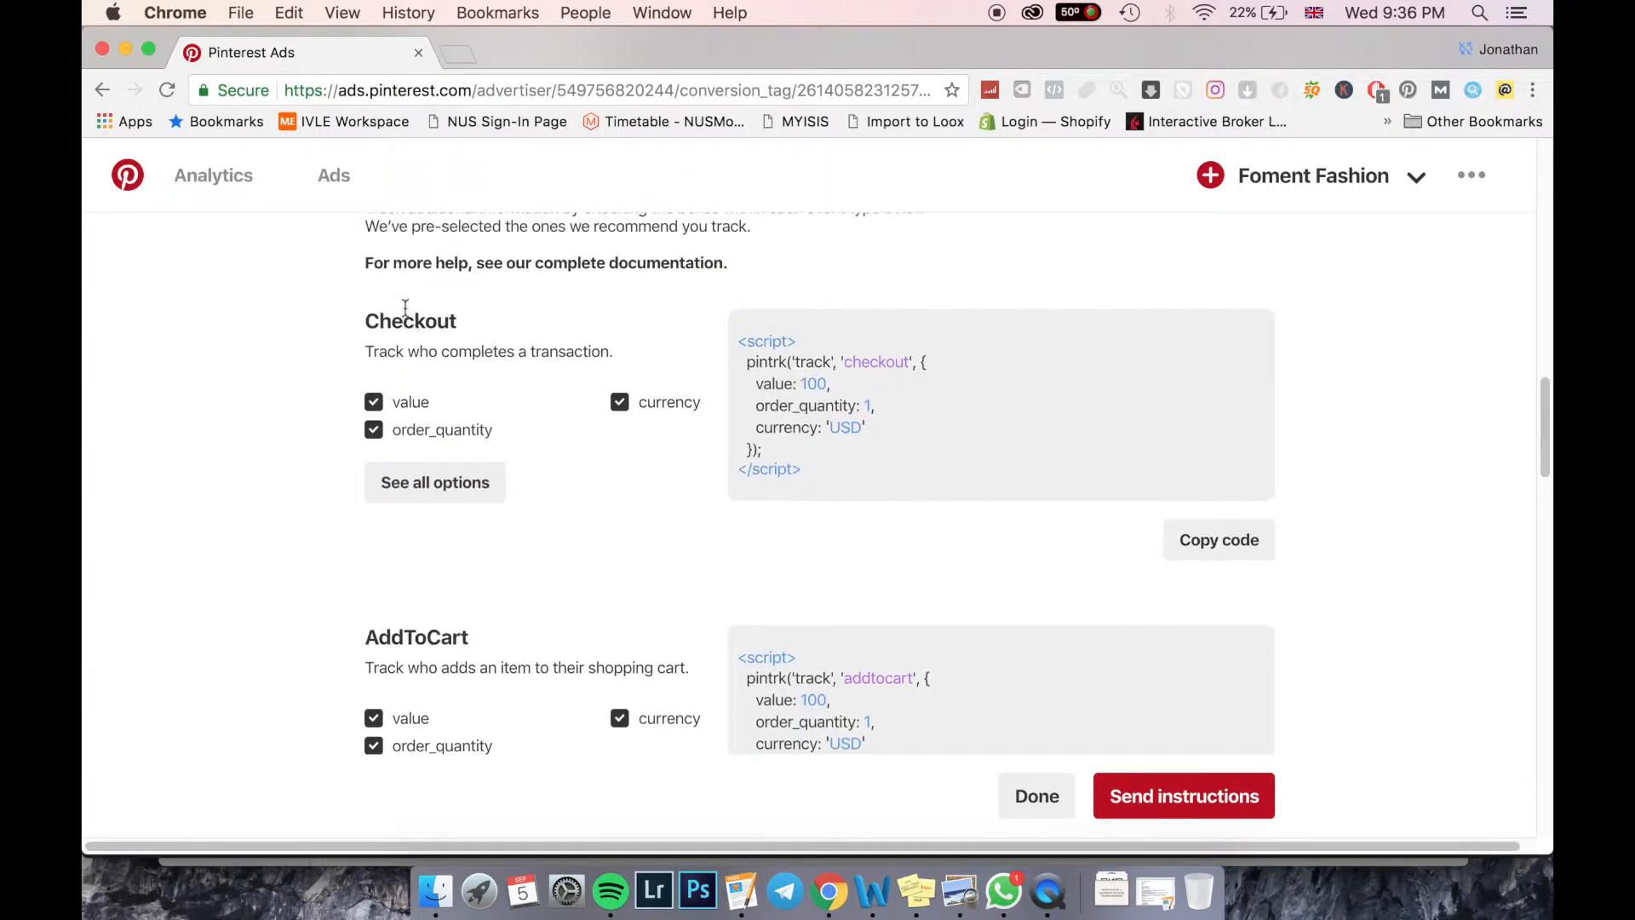
{"action": "scroll", "coordinate": [521, 442], "scroll_direction": "up", "scroll_amount": 1}
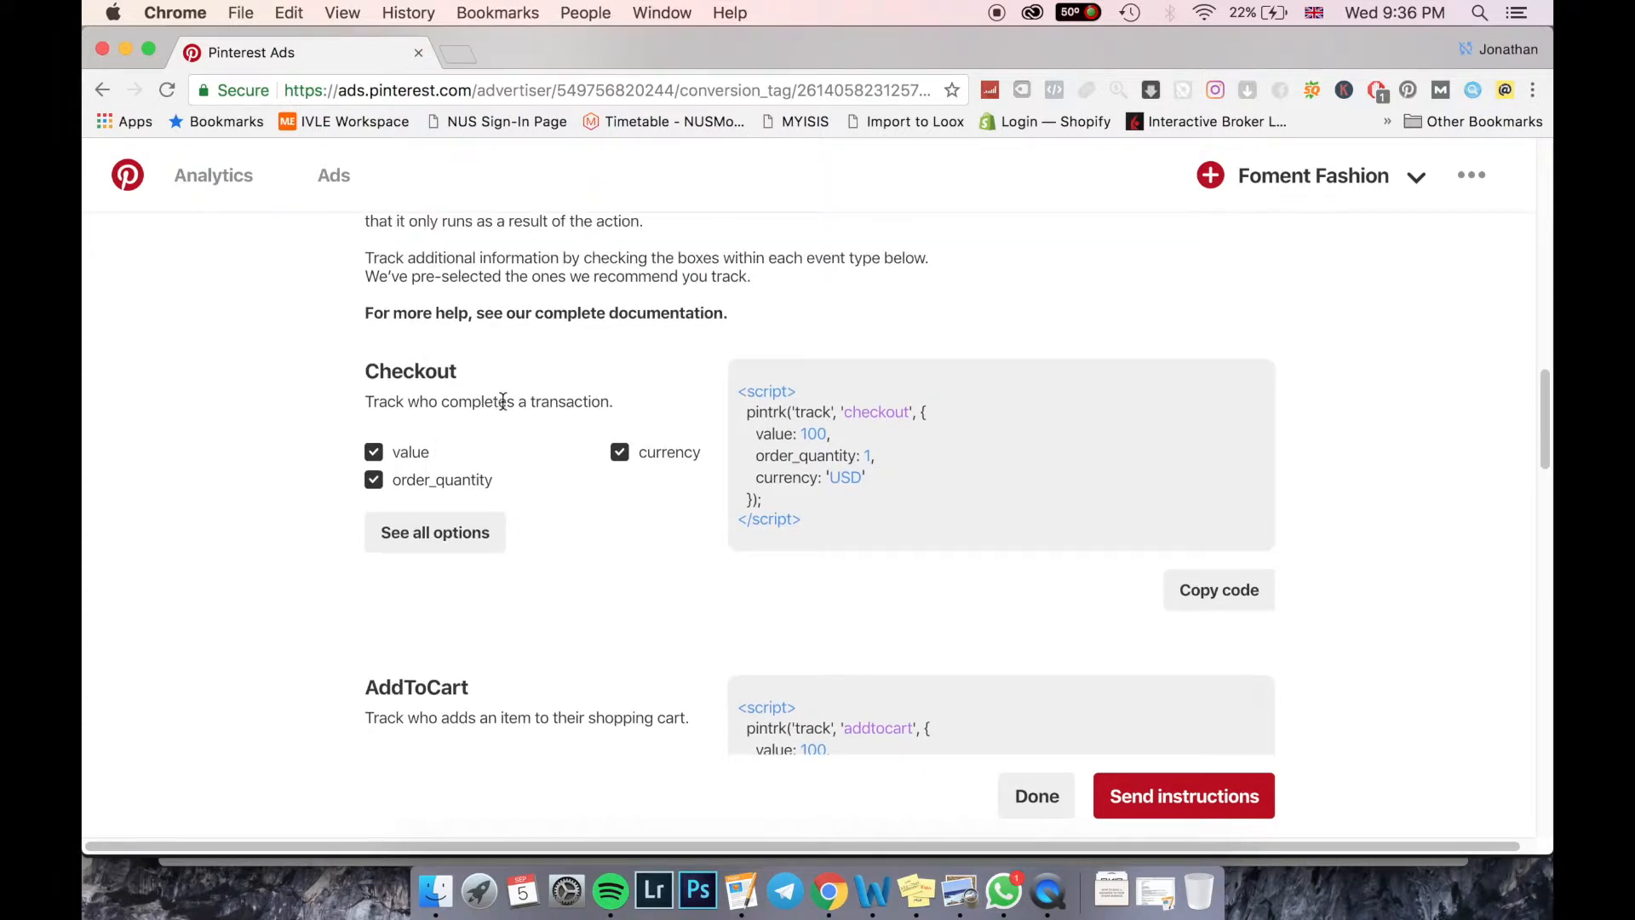
{"action": "scroll", "coordinate": [497, 354], "scroll_direction": "up", "scroll_amount": 8}
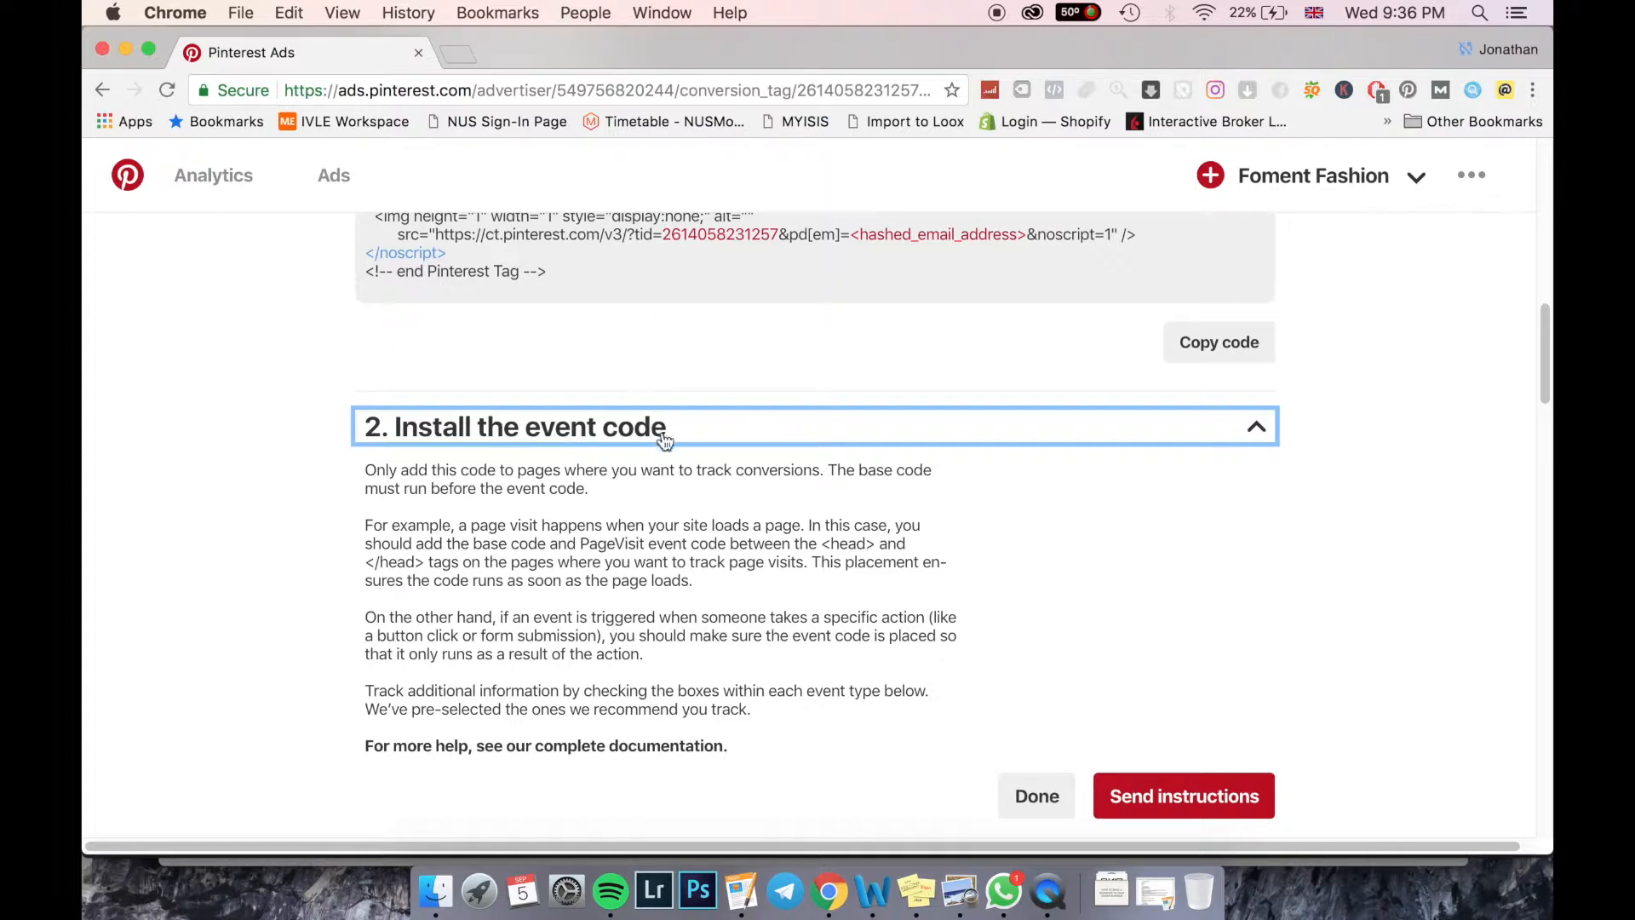
{"action": "scroll", "coordinate": [662, 436], "scroll_direction": "up", "scroll_amount": 10}
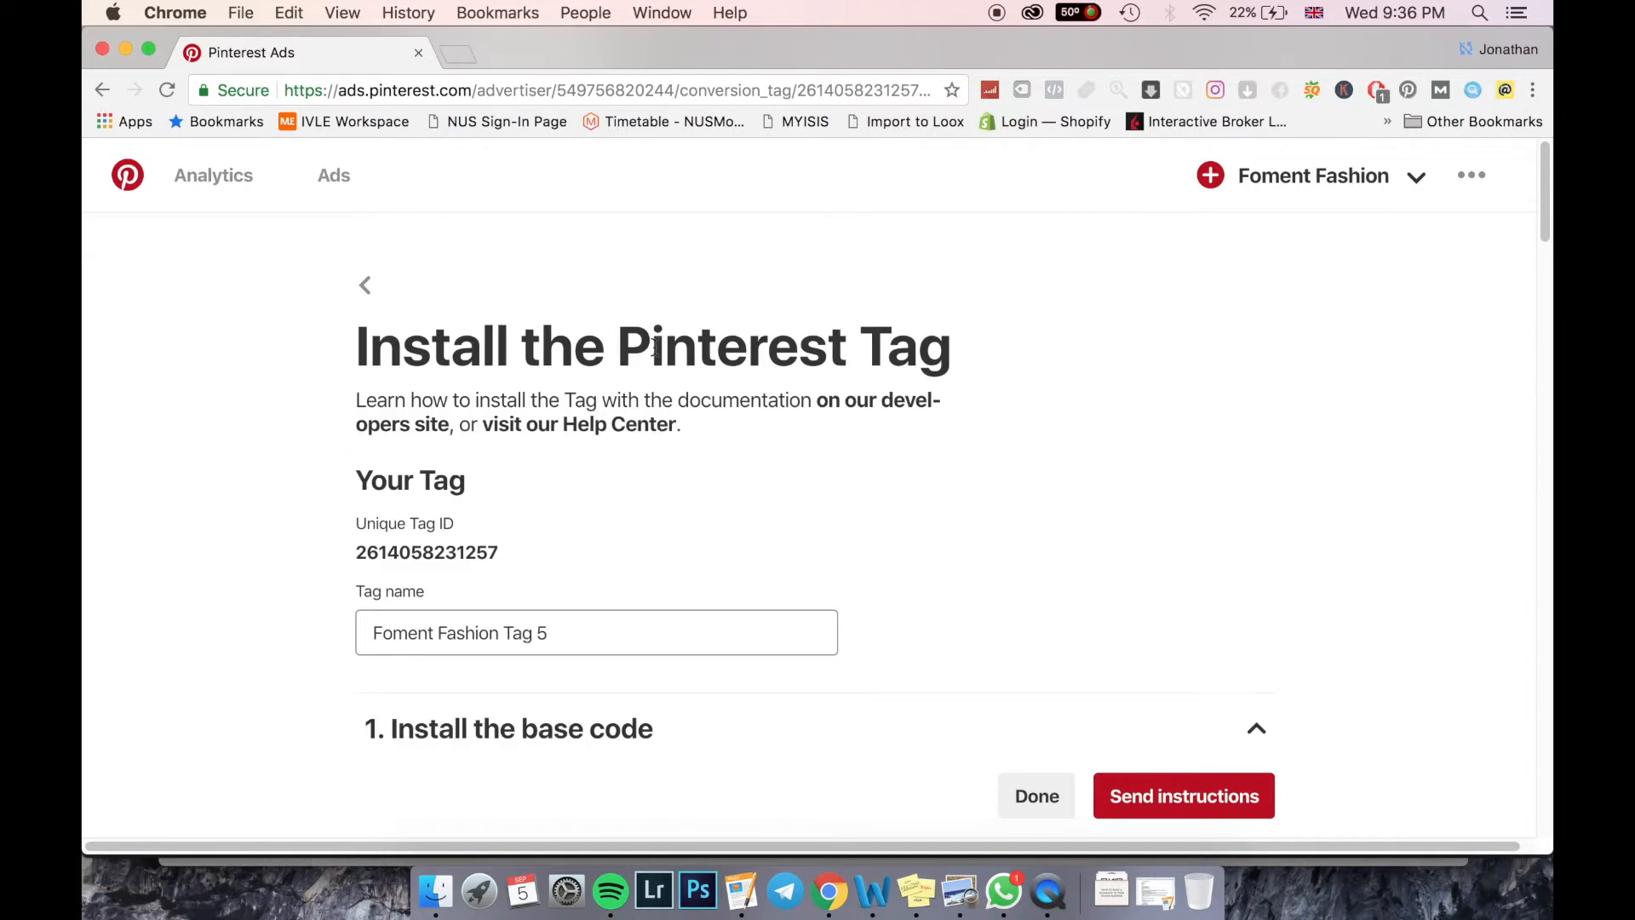
- Start creating an ad as a new campaign and name the campaign win2
{"action": "left_click", "coordinate": [335, 179]}
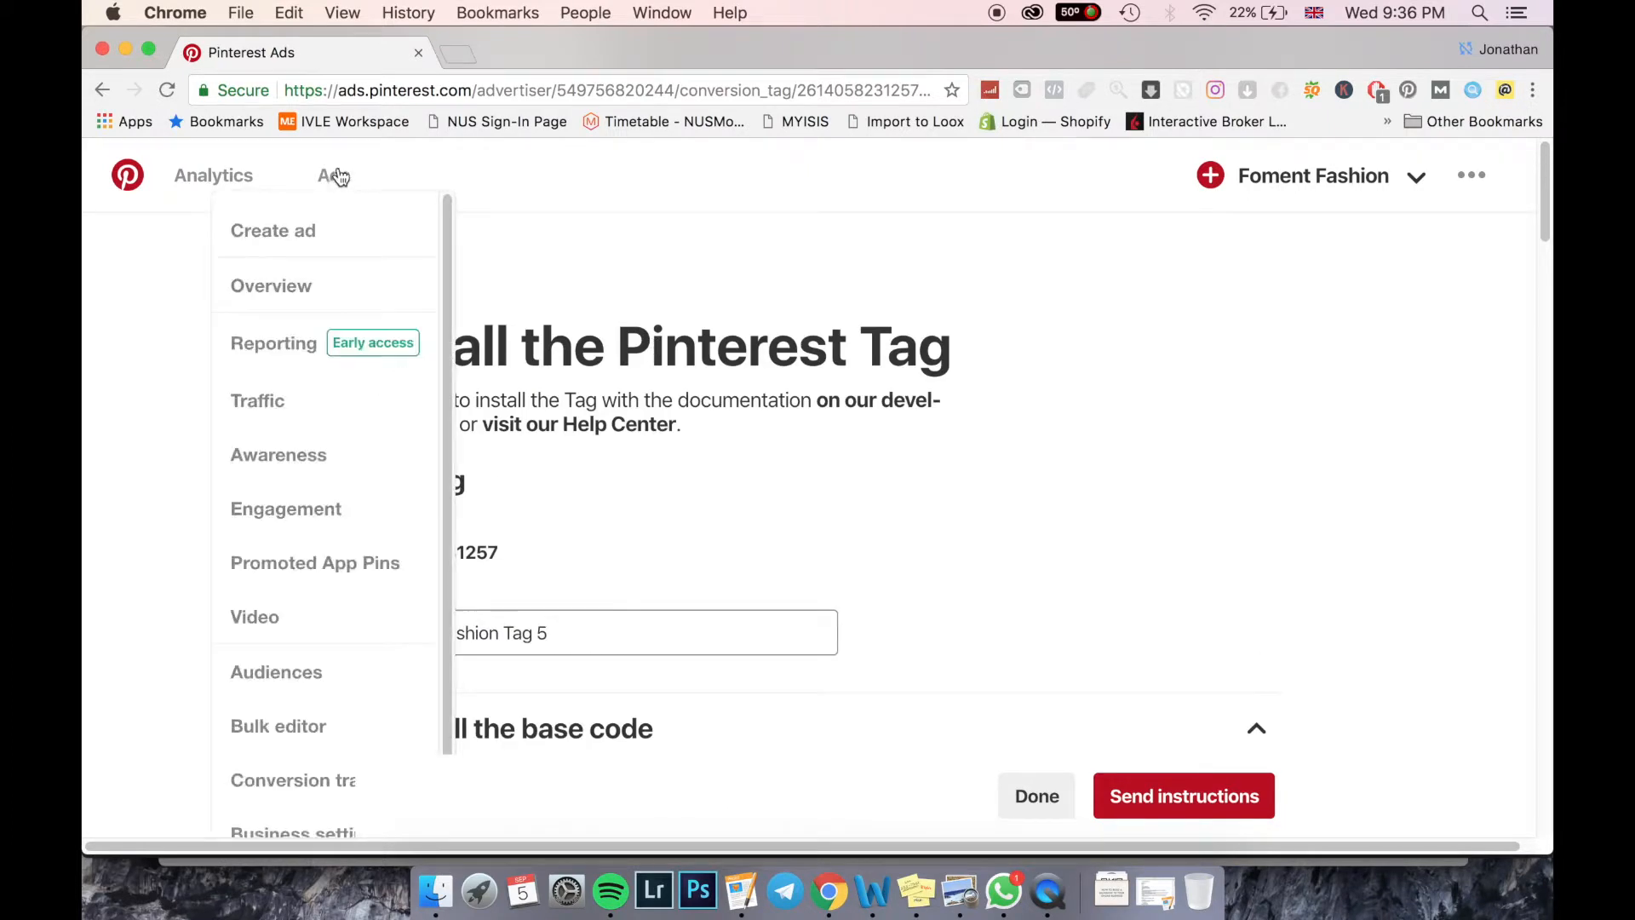
{"action": "left_click", "coordinate": [331, 234]}
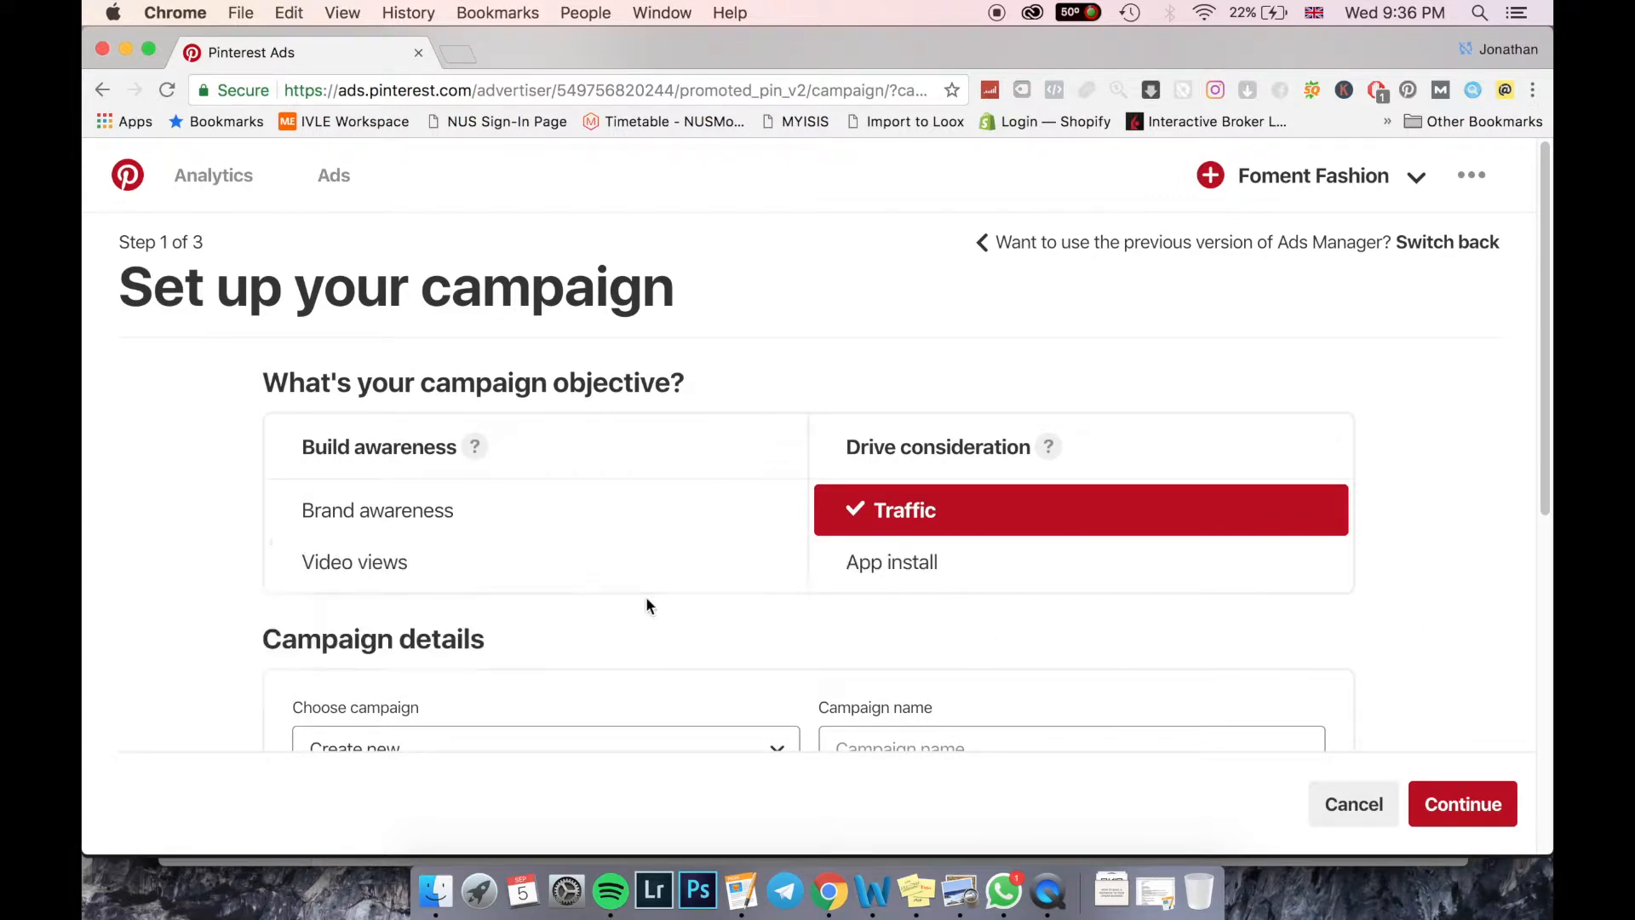
{"action": "scroll", "coordinate": [524, 587], "scroll_direction": "down", "scroll_amount": 2}
{"action": "scroll", "coordinate": [526, 579], "scroll_direction": "down", "scroll_amount": 4}
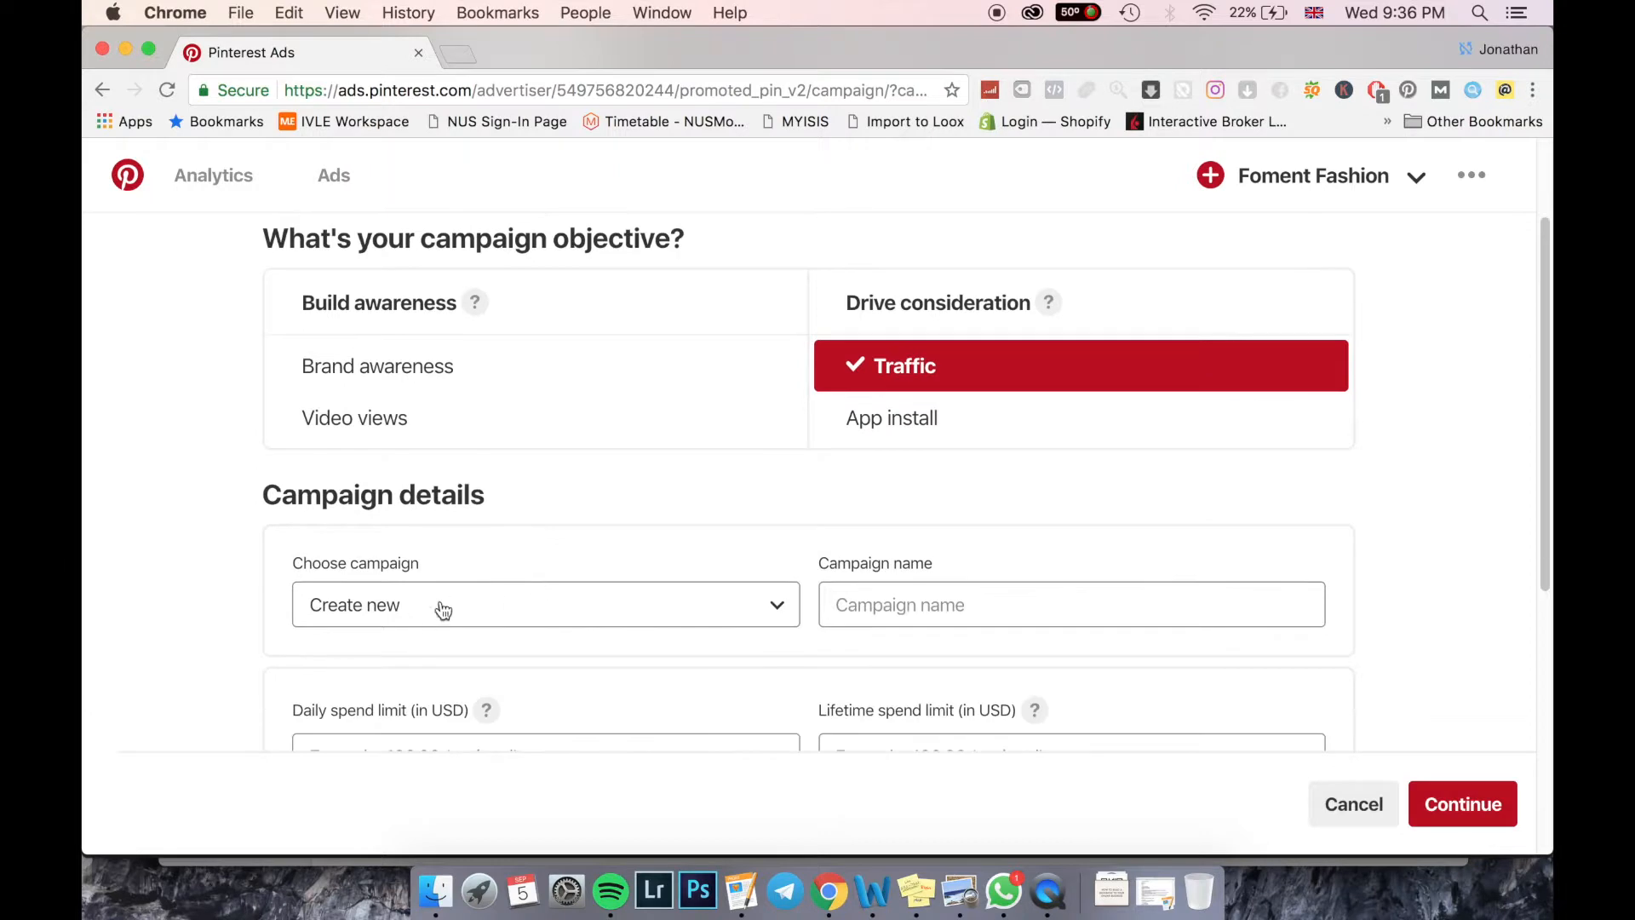
{"action": "left_click", "coordinate": [482, 507]}
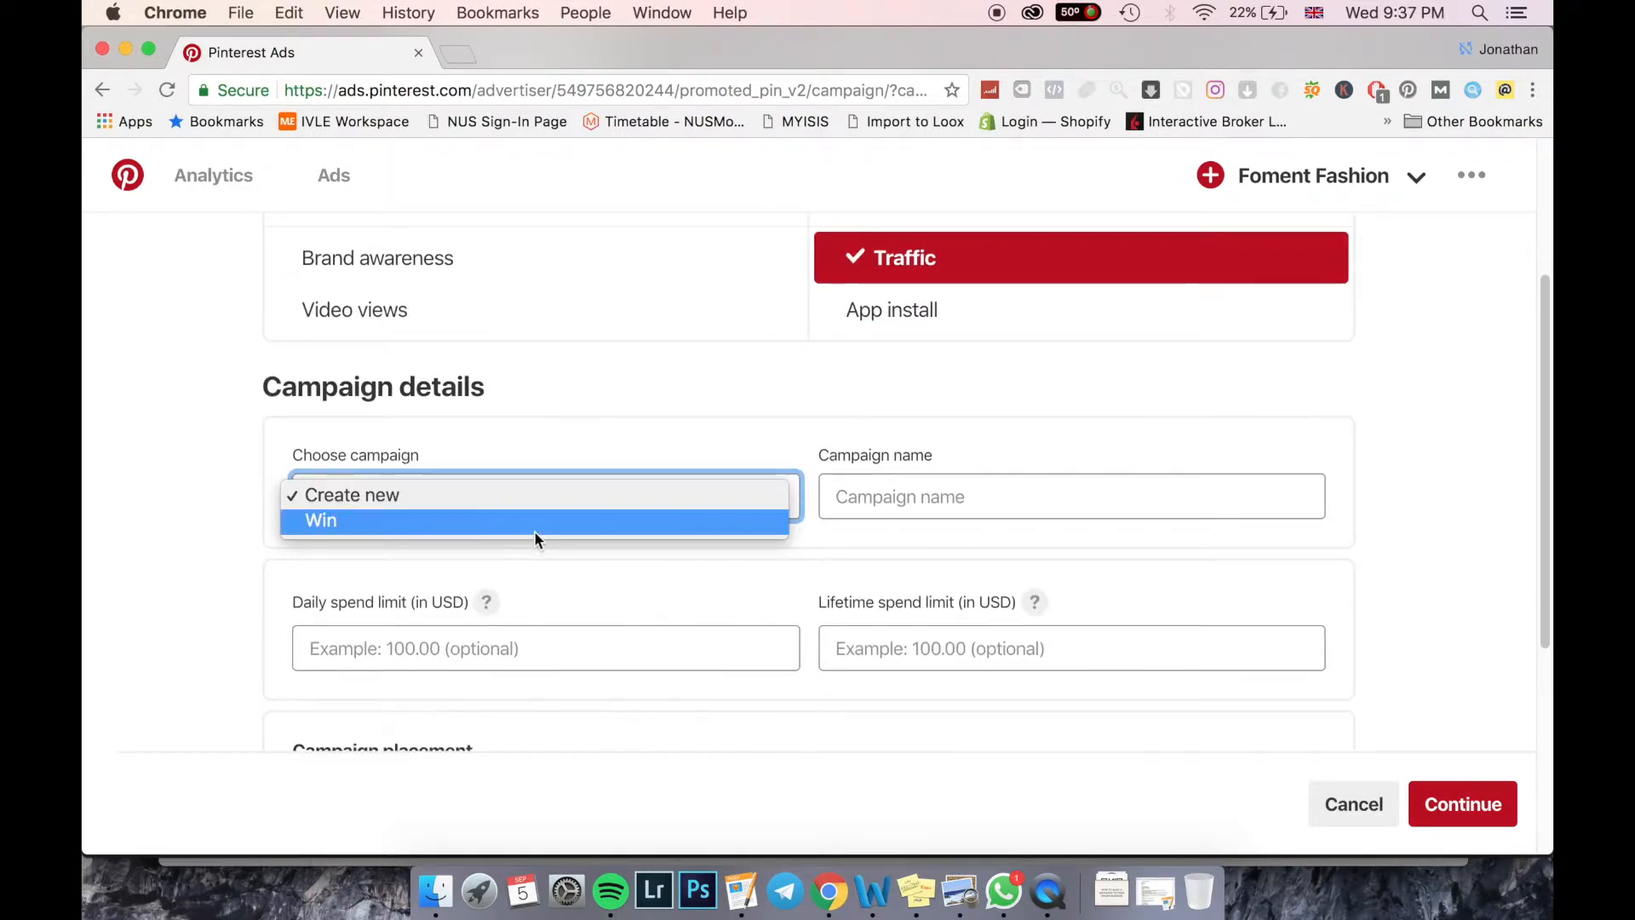
{"action": "left_click", "coordinate": [616, 496]}
{"action": "left_click", "coordinate": [949, 498]}
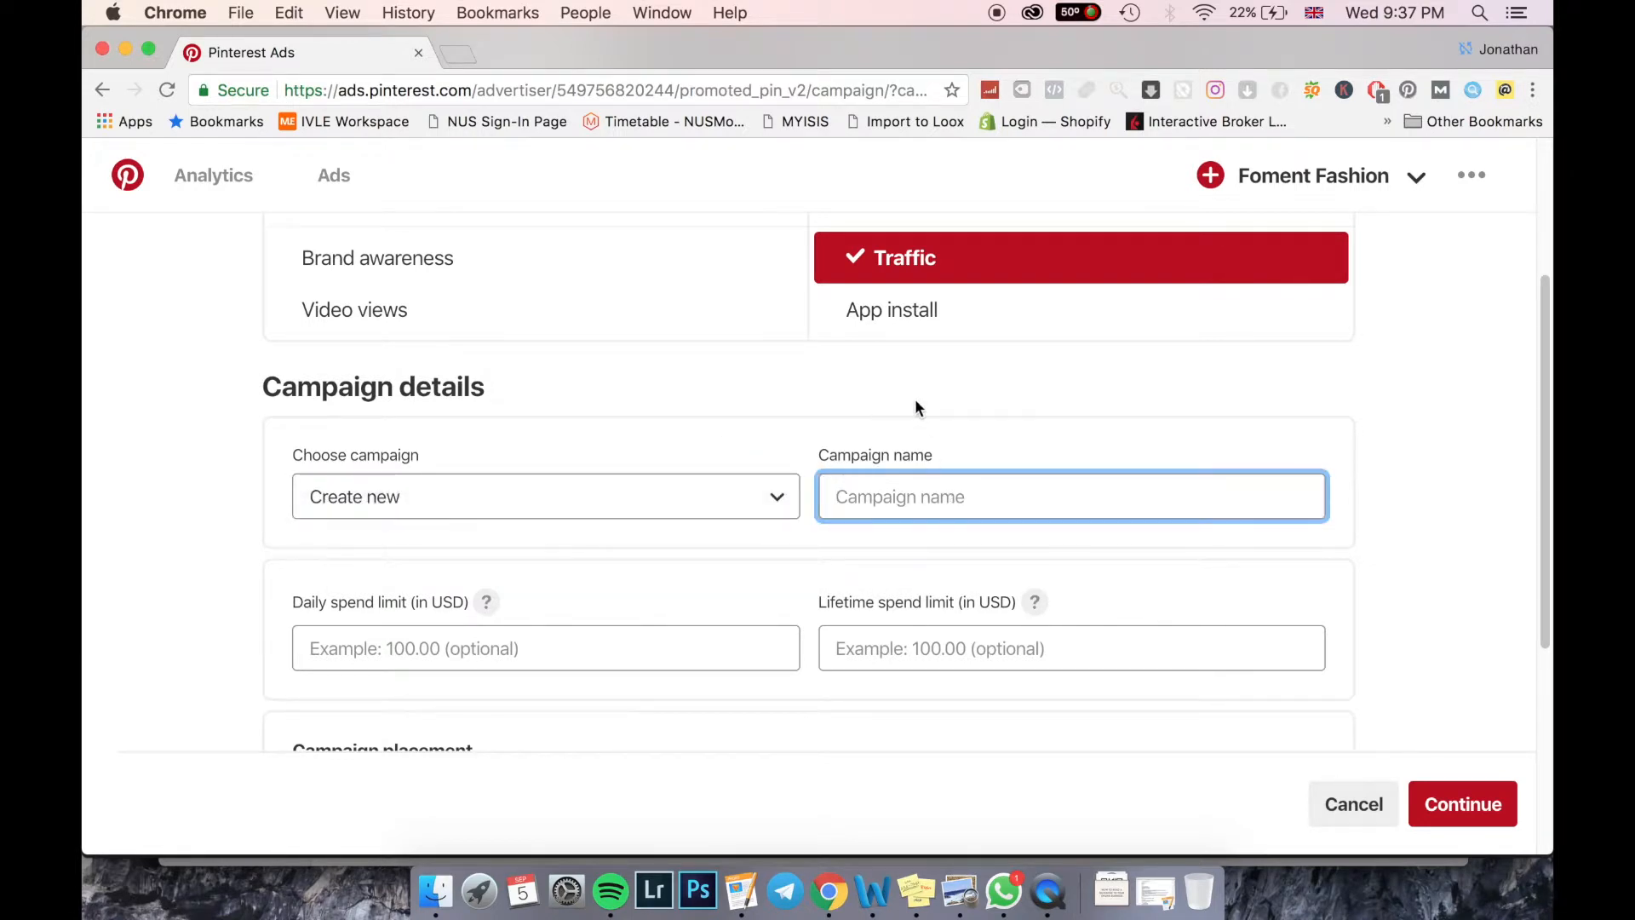
{"action": "type", "text": "win2"}
- Set the campaign's daily spend limit to 5.00 USD and its lifetime spend limit to 300 USD
{"action": "scroll", "coordinate": [562, 426], "scroll_direction": "down", "scroll_amount": 3}
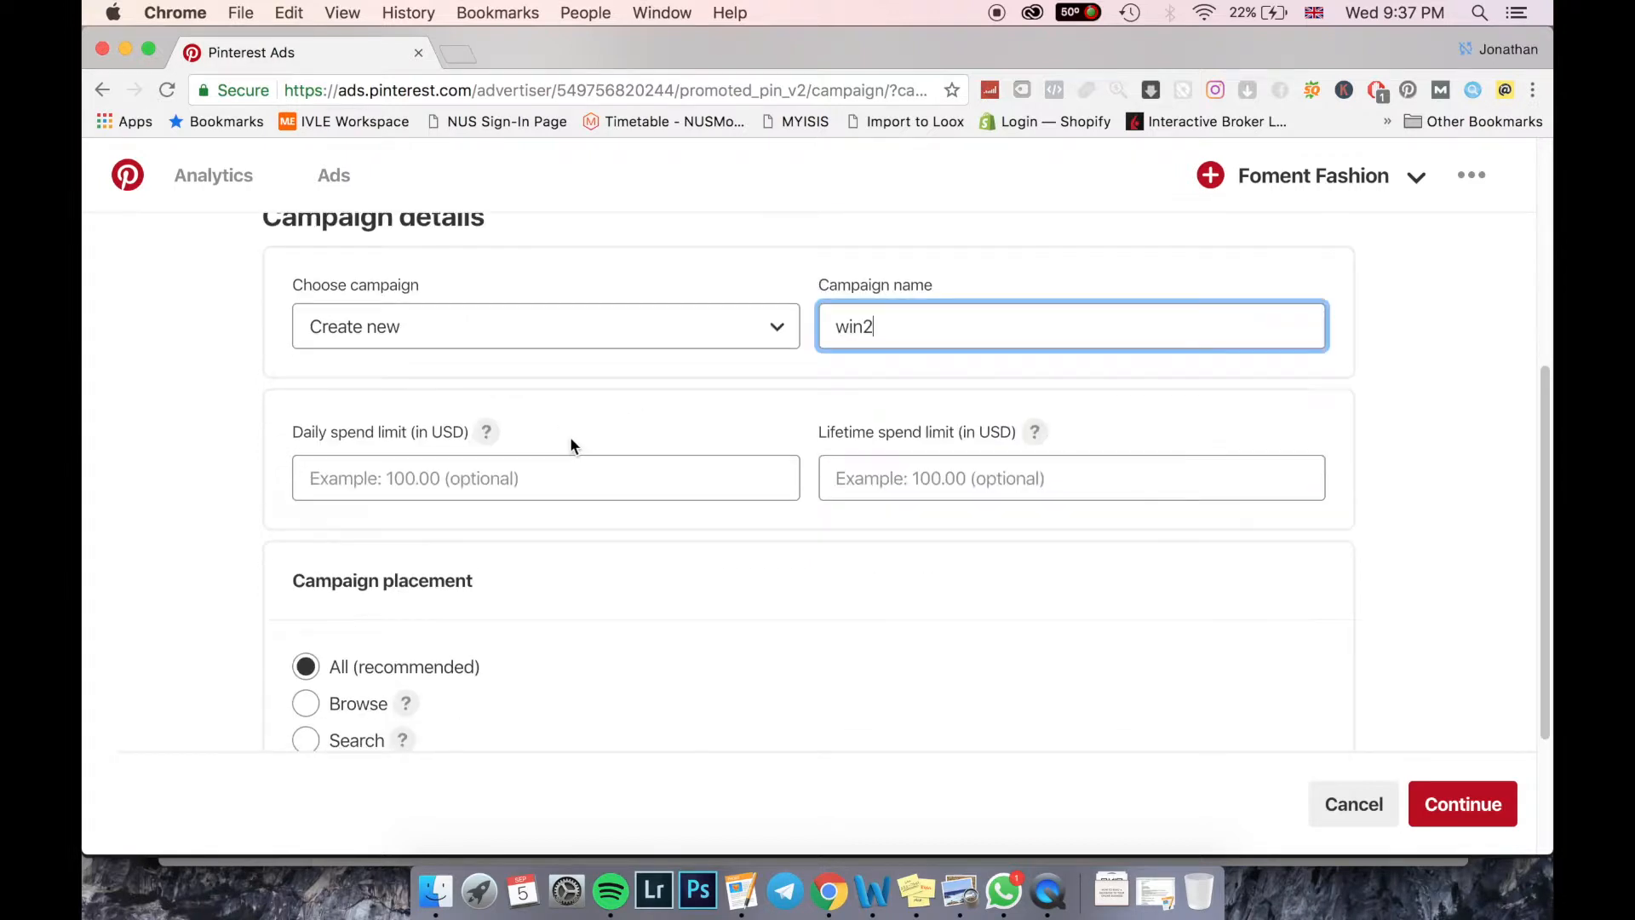
{"action": "left_click", "coordinate": [481, 487]}
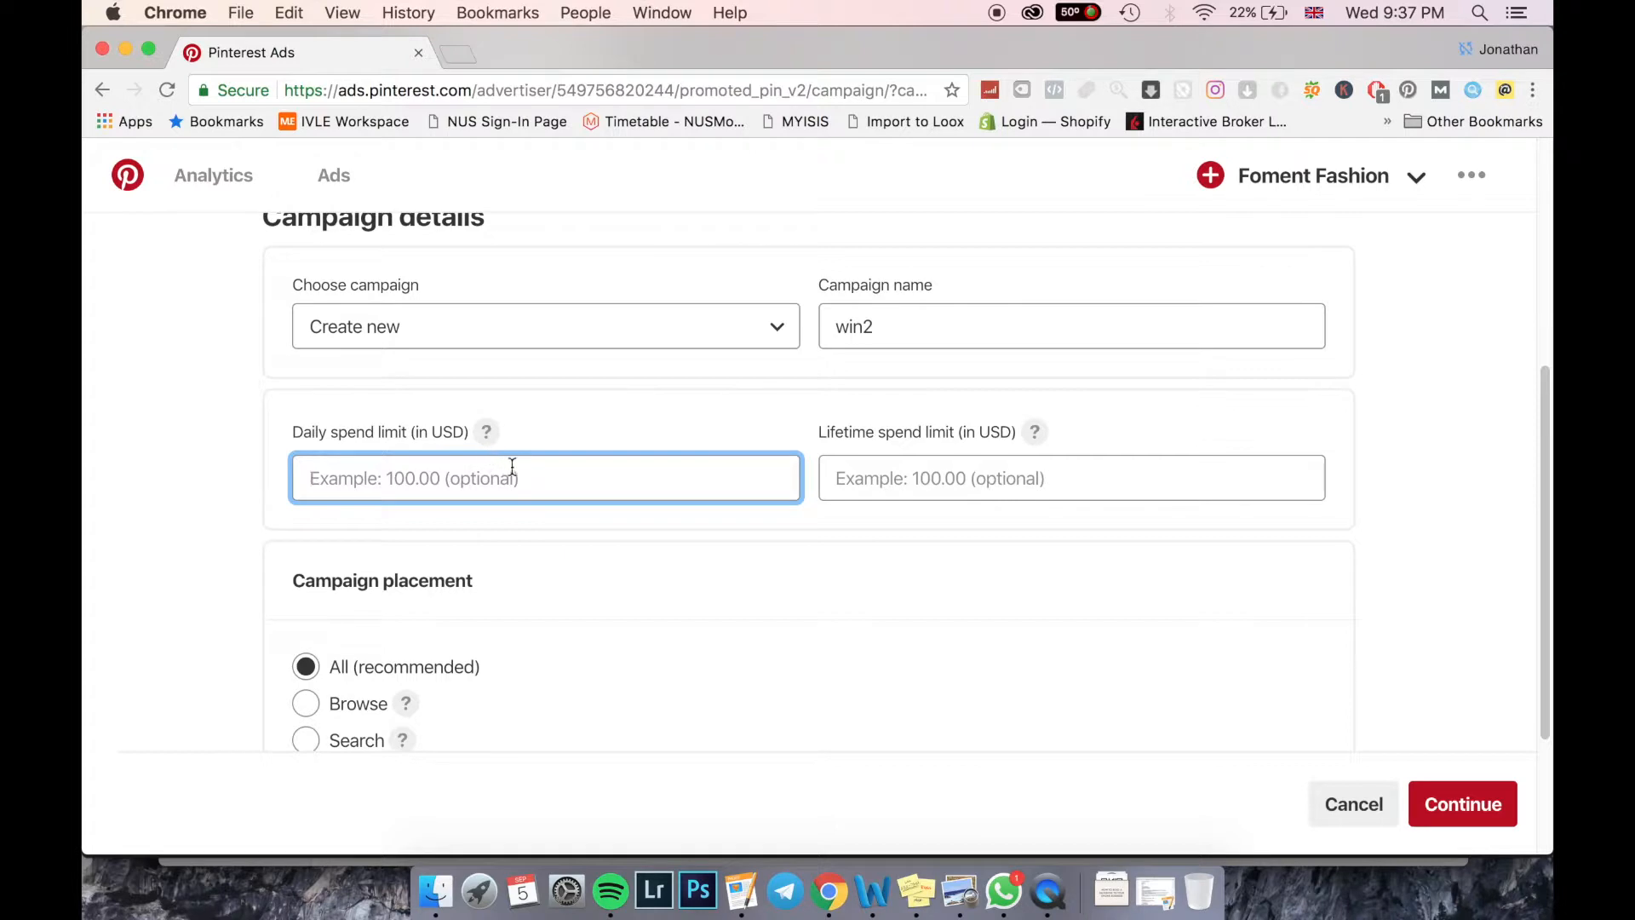
{"action": "type", "text": "5"}
{"action": "left_click", "coordinate": [906, 505]}
{"action": "left_click", "coordinate": [905, 482]}
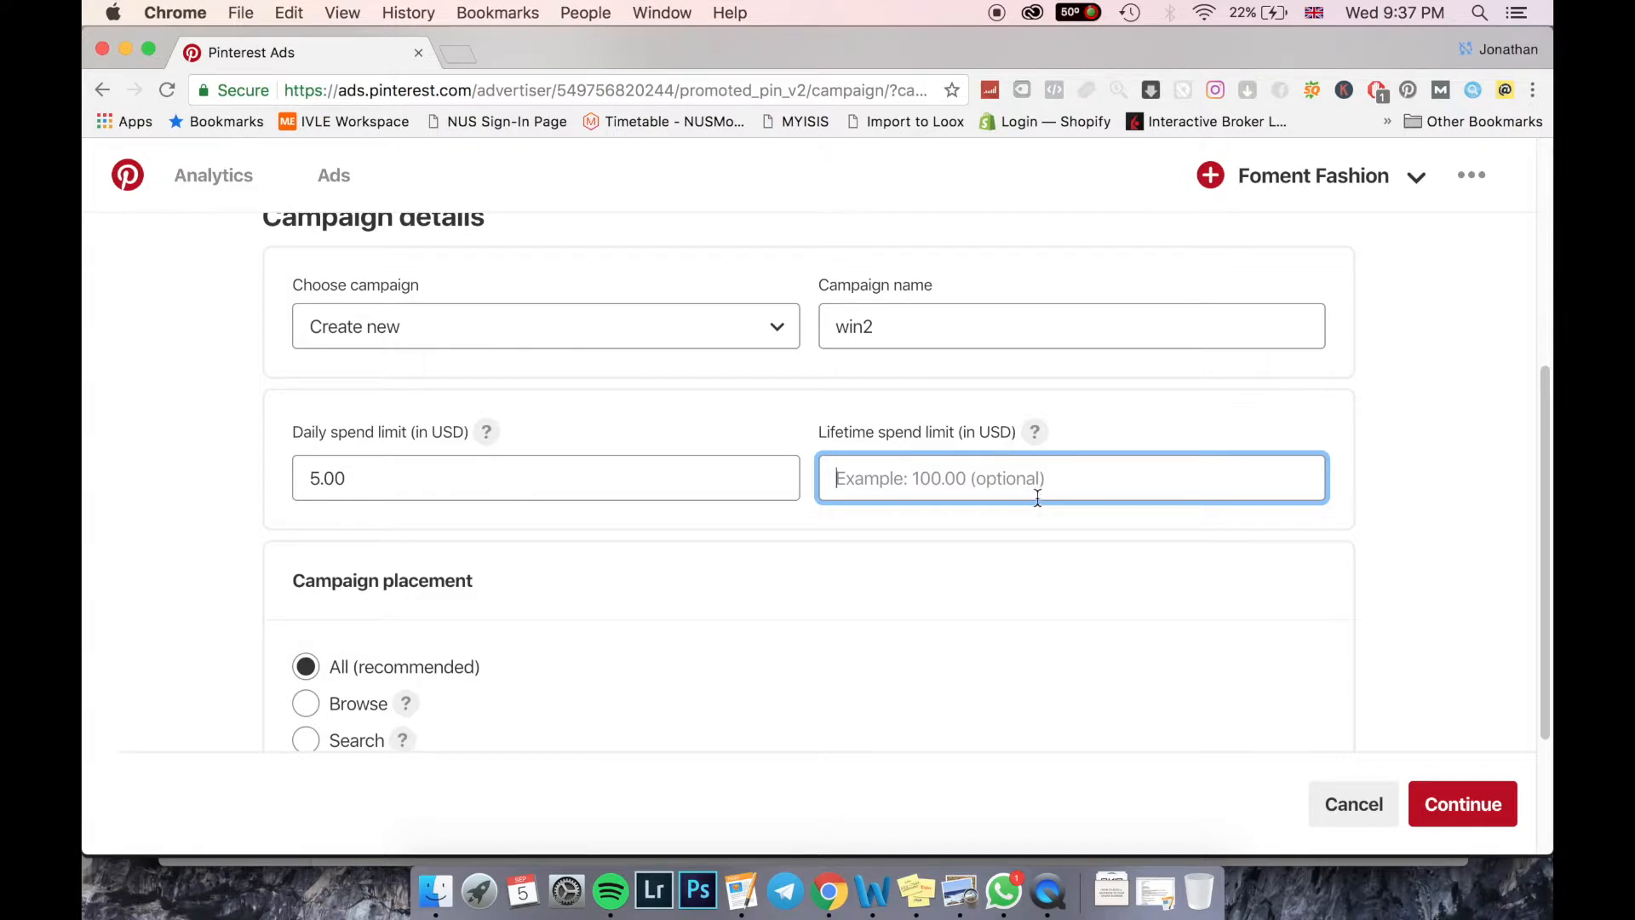
{"action": "type", "text": "300"}
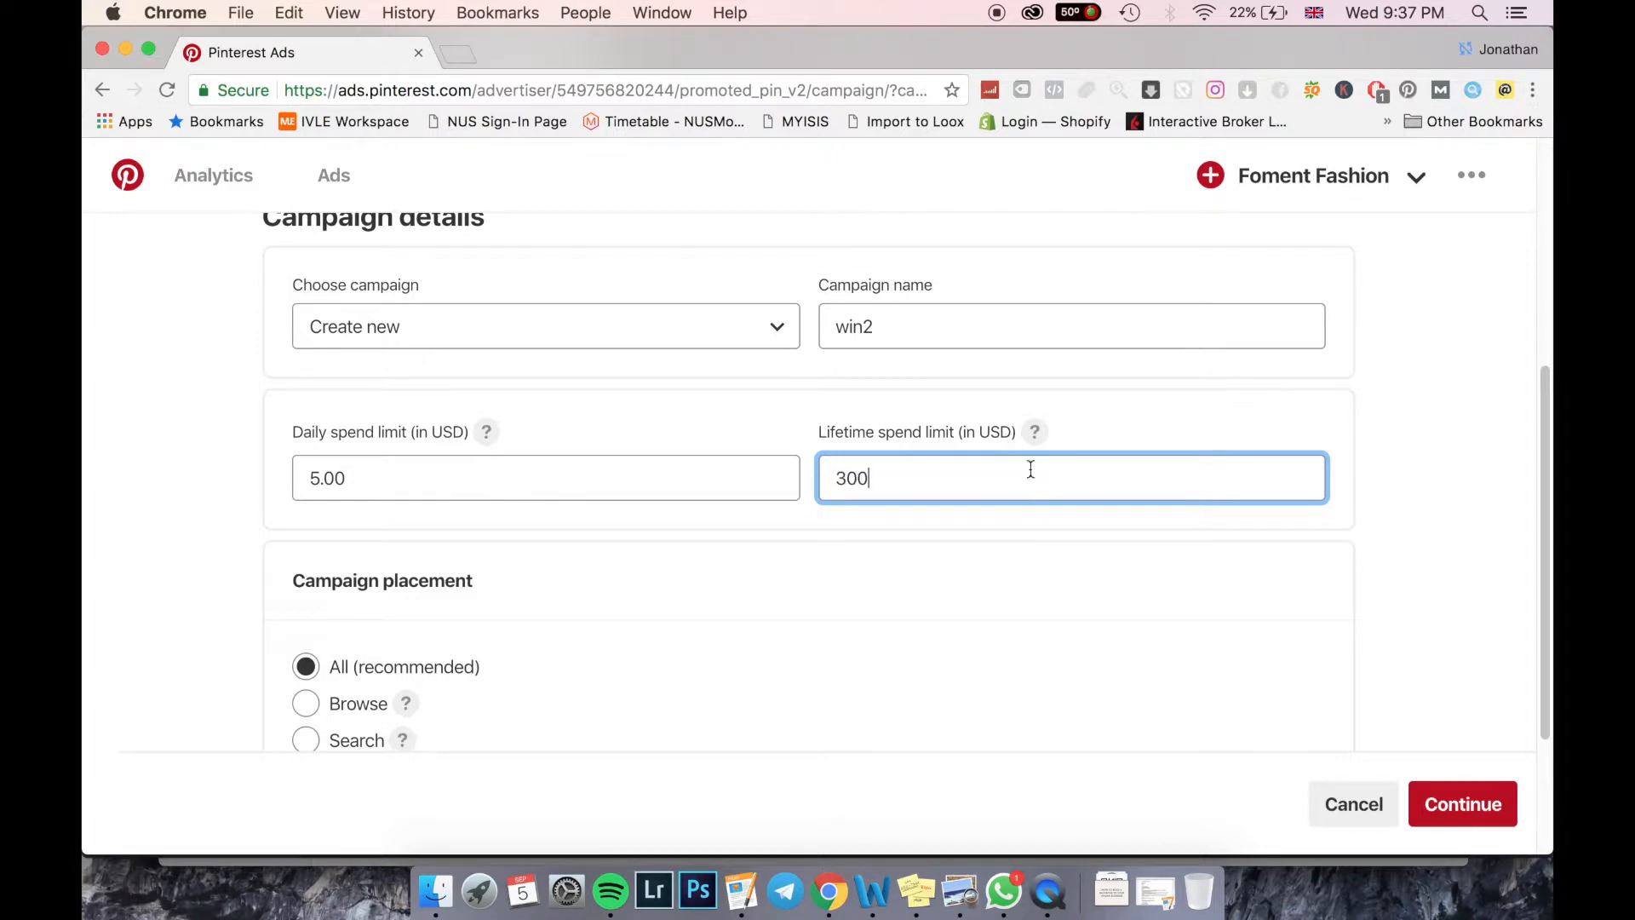
{"action": "left_click", "coordinate": [830, 659]}
- Keep the campaign placement on All (recommended) and continue to the ad group details
{"action": "scroll", "coordinate": [752, 586], "scroll_direction": "down", "scroll_amount": 5}
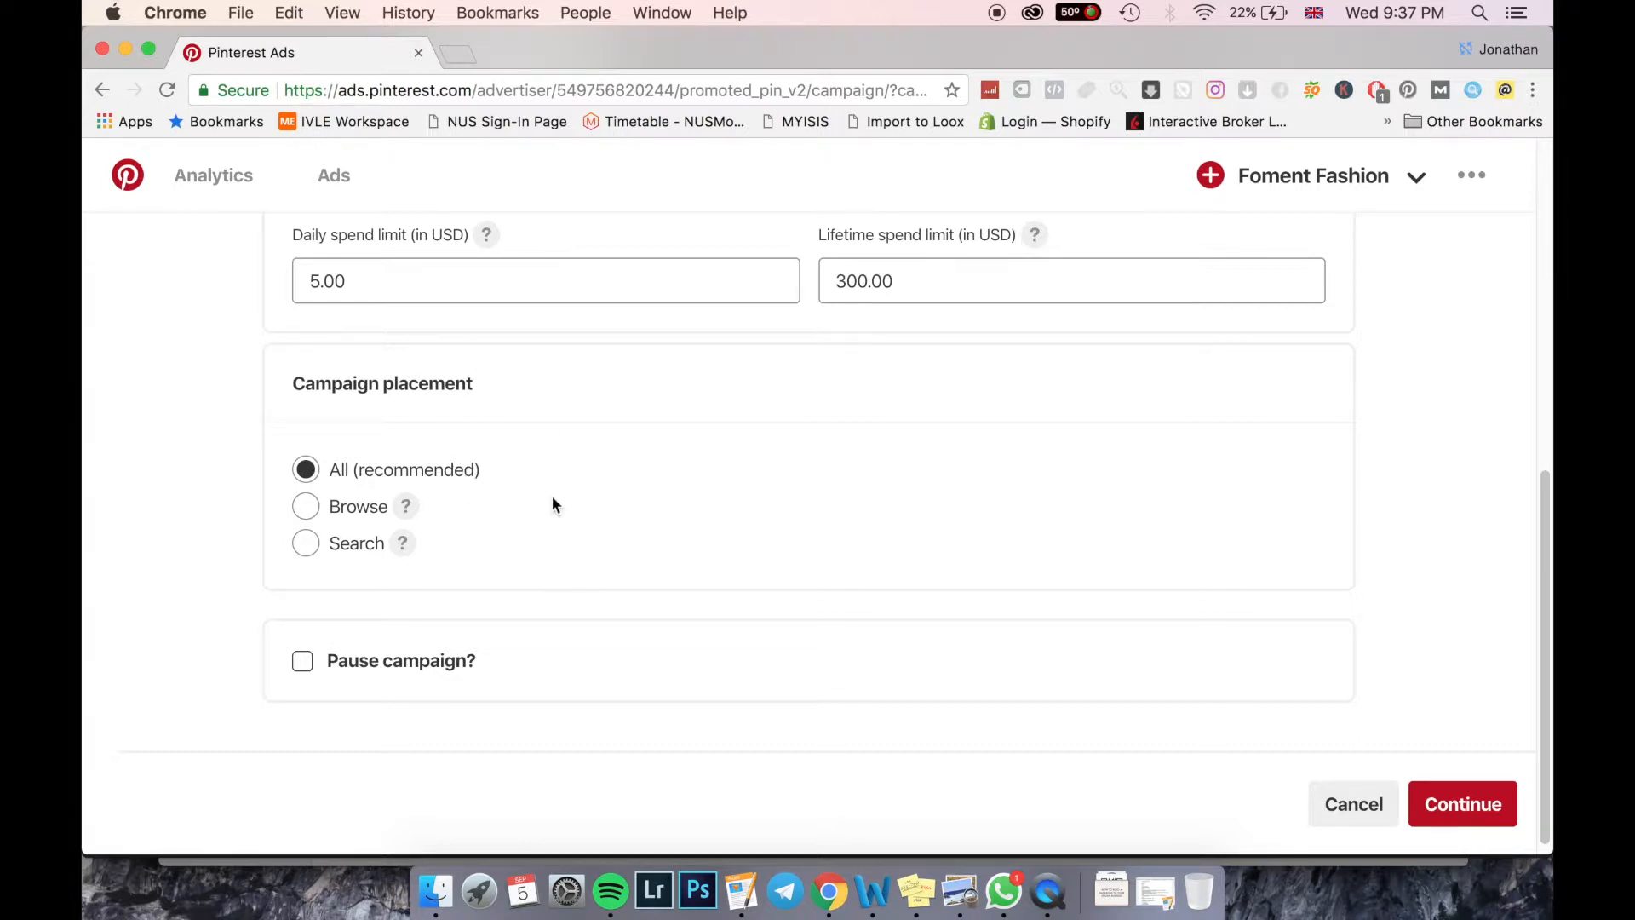
{"action": "scroll", "coordinate": [552, 586], "scroll_direction": "down", "scroll_amount": 1}
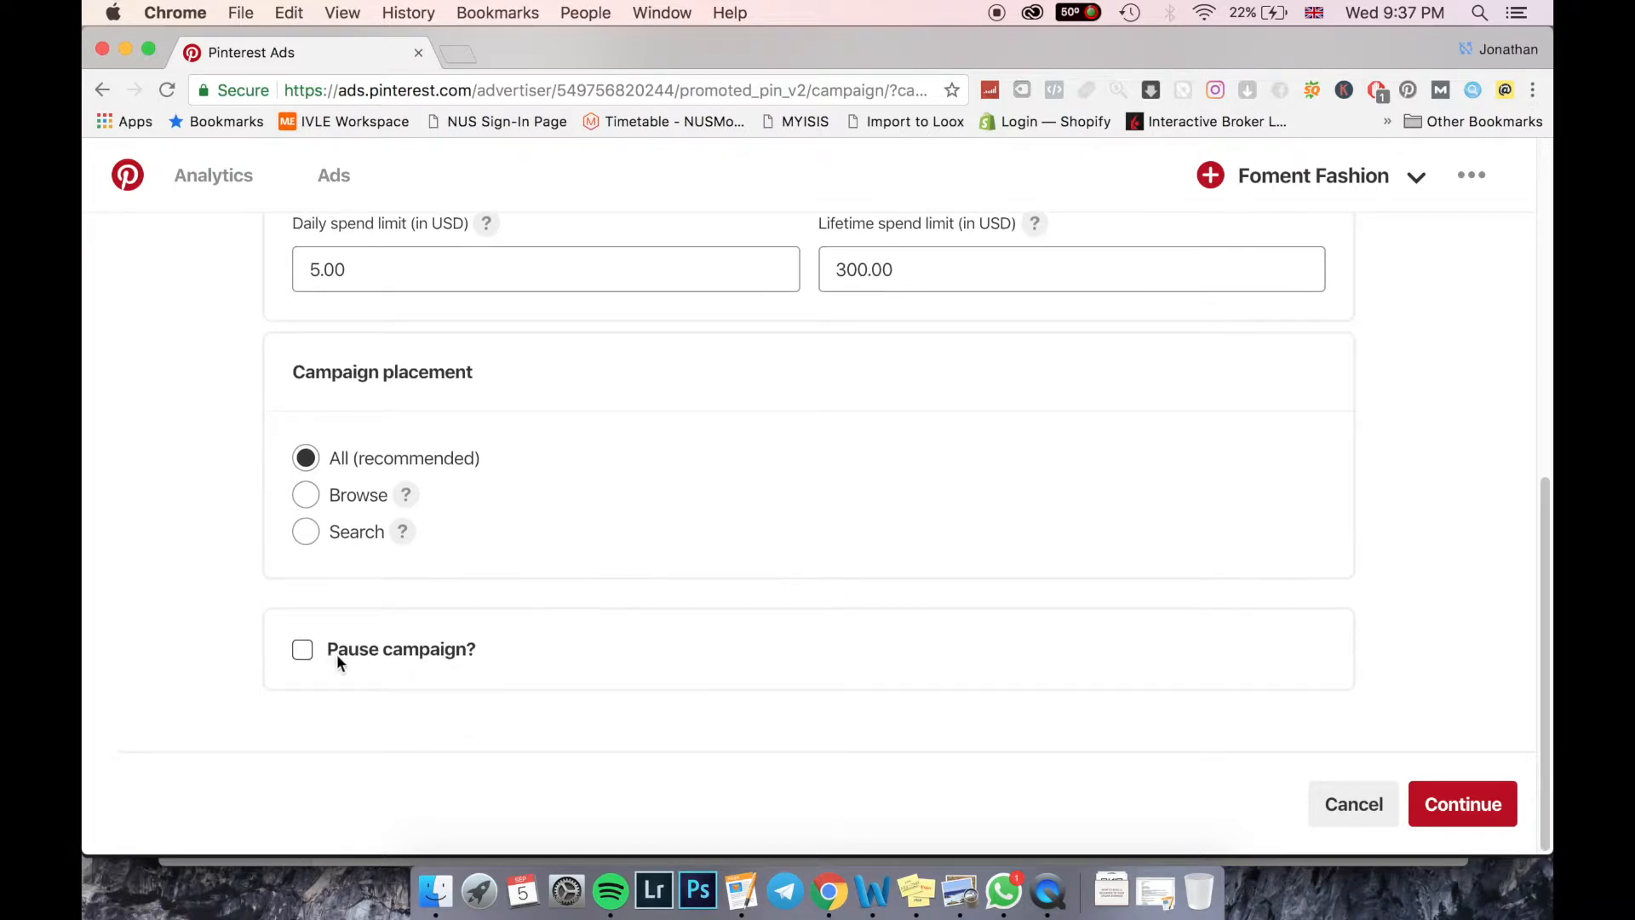
{"action": "left_click", "coordinate": [1476, 822]}
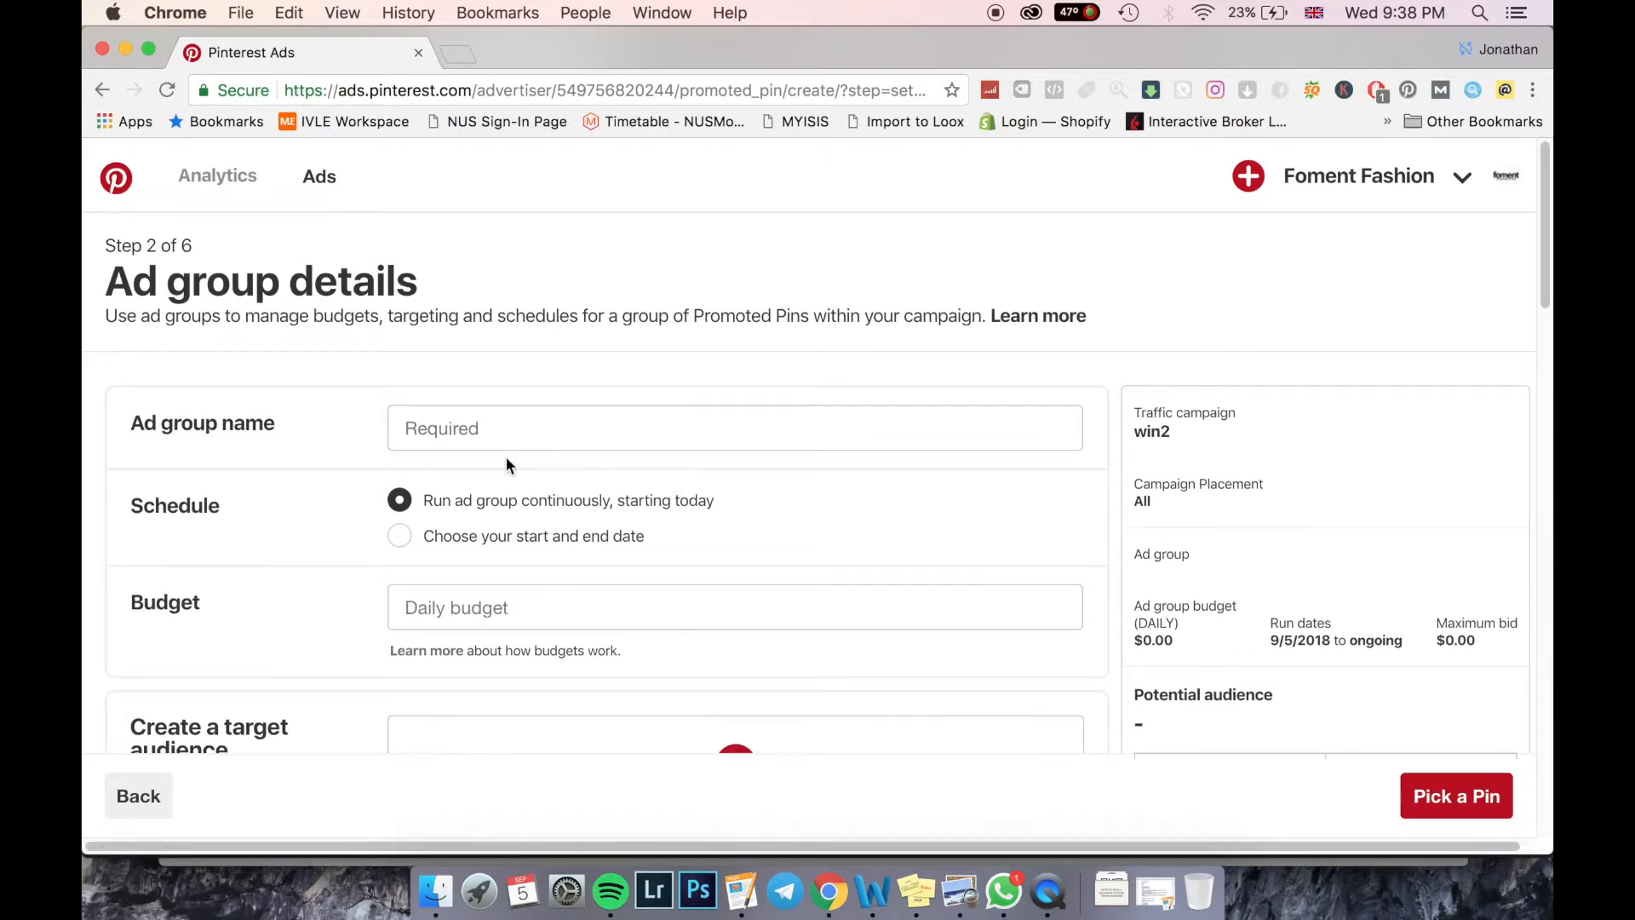
- Name the ad group "win audience" and set its schedule to a chosen start and end date
{"action": "left_click", "coordinate": [504, 427]}
{"action": "type", "text": "win "}
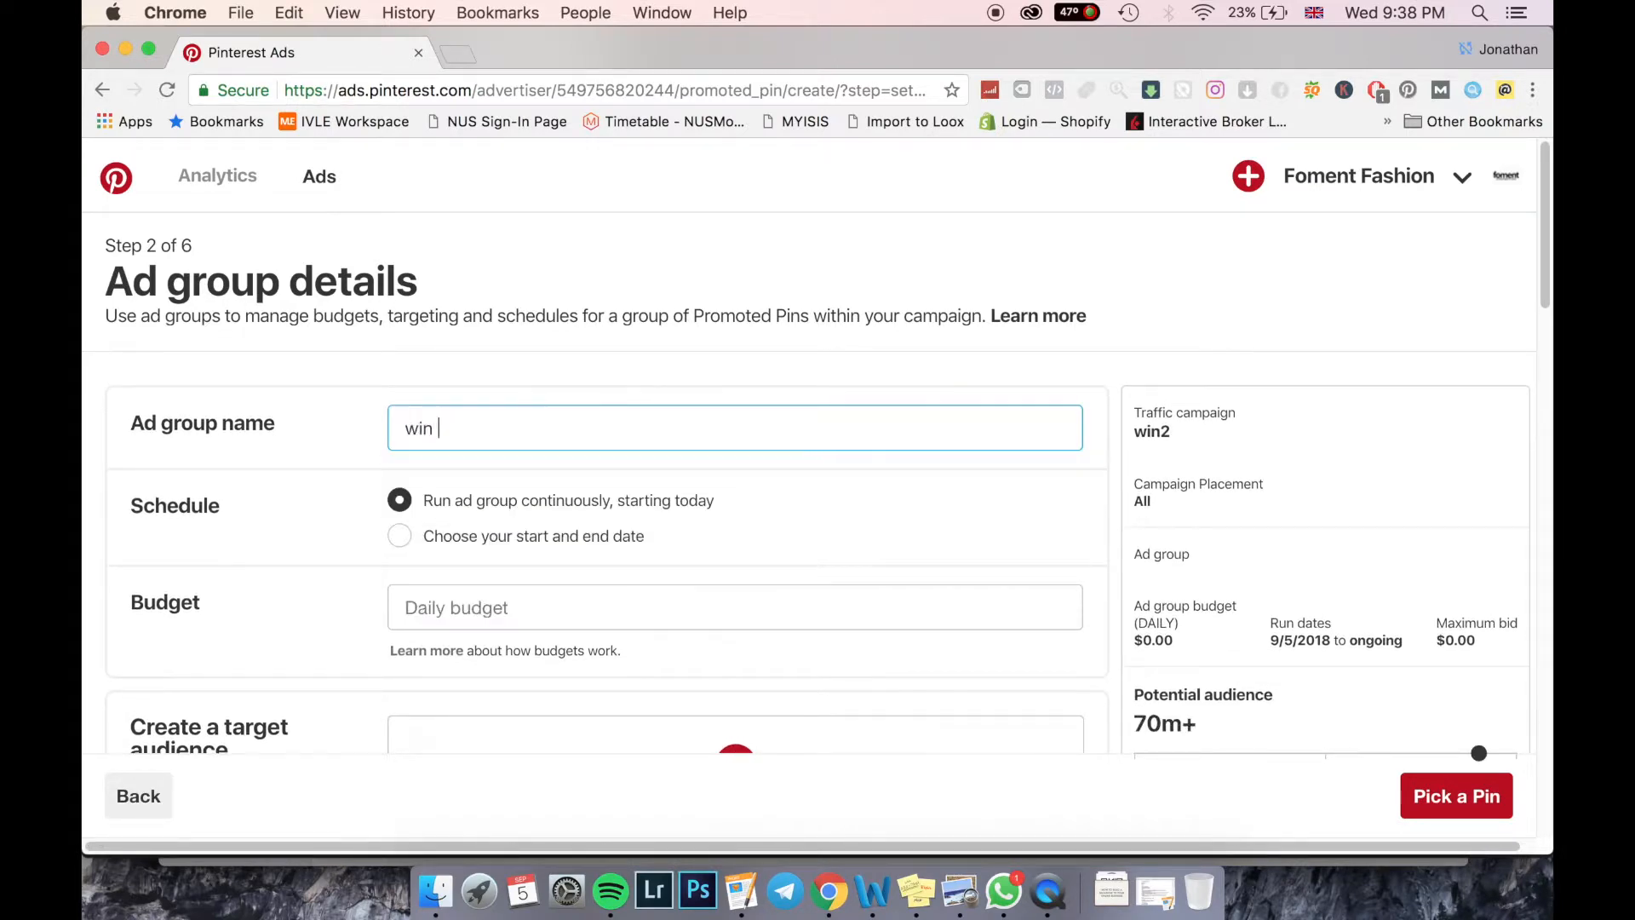
{"action": "type", "text": "audience"}
{"action": "left_click", "coordinate": [482, 538]}
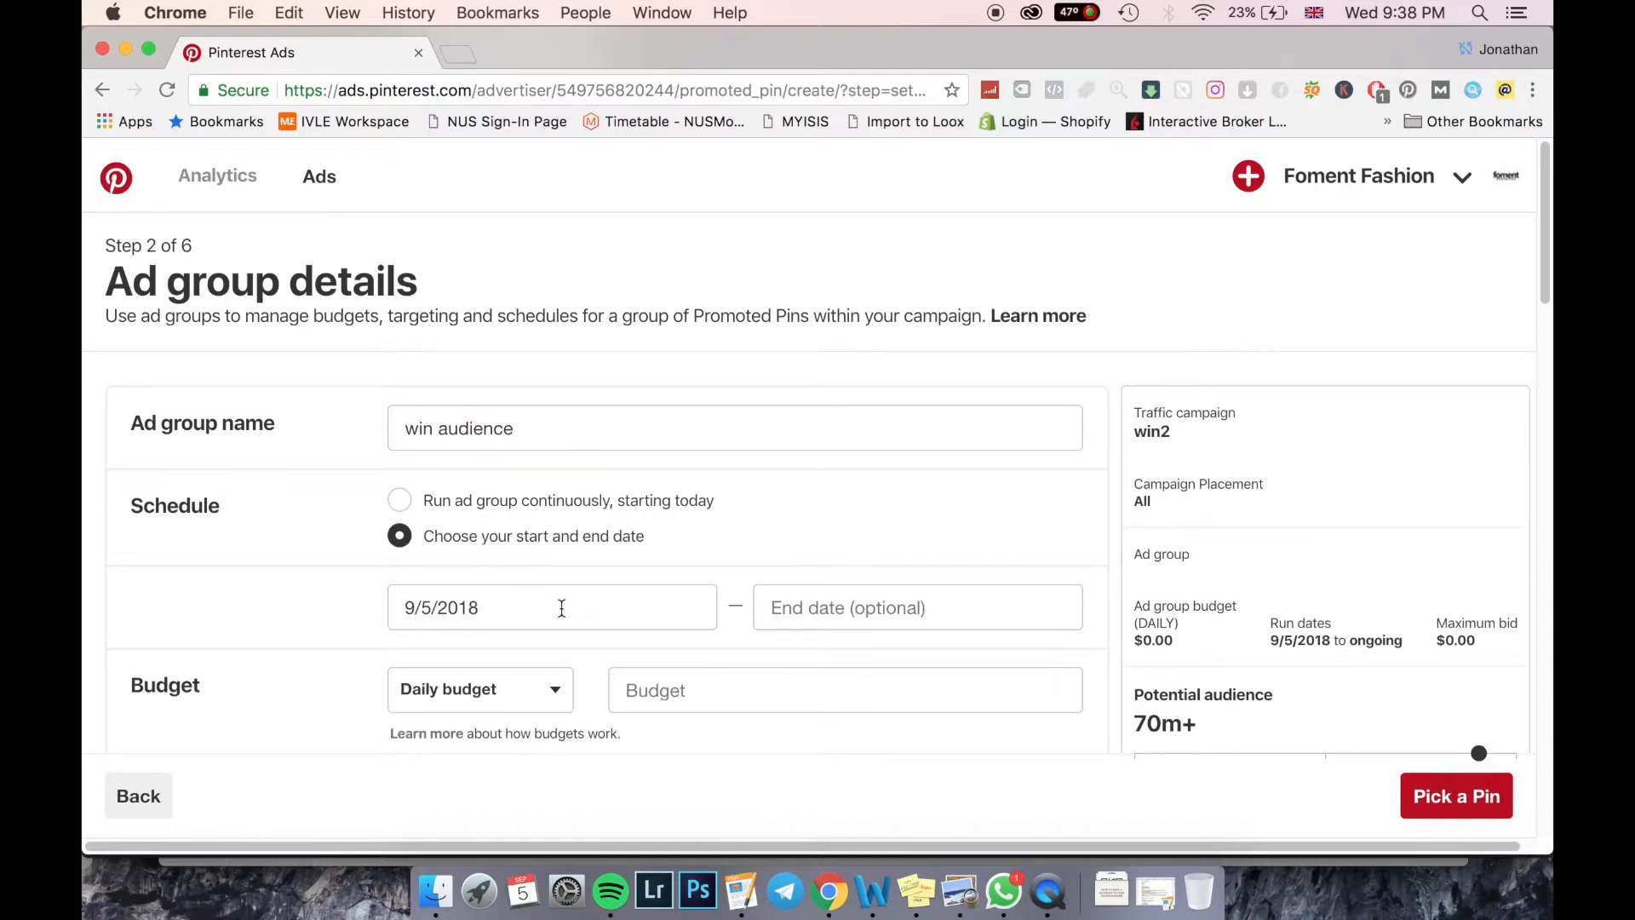
- Look at the ad group's budget amount and budget type settings
{"action": "scroll", "coordinate": [393, 577], "scroll_direction": "down", "scroll_amount": 3}
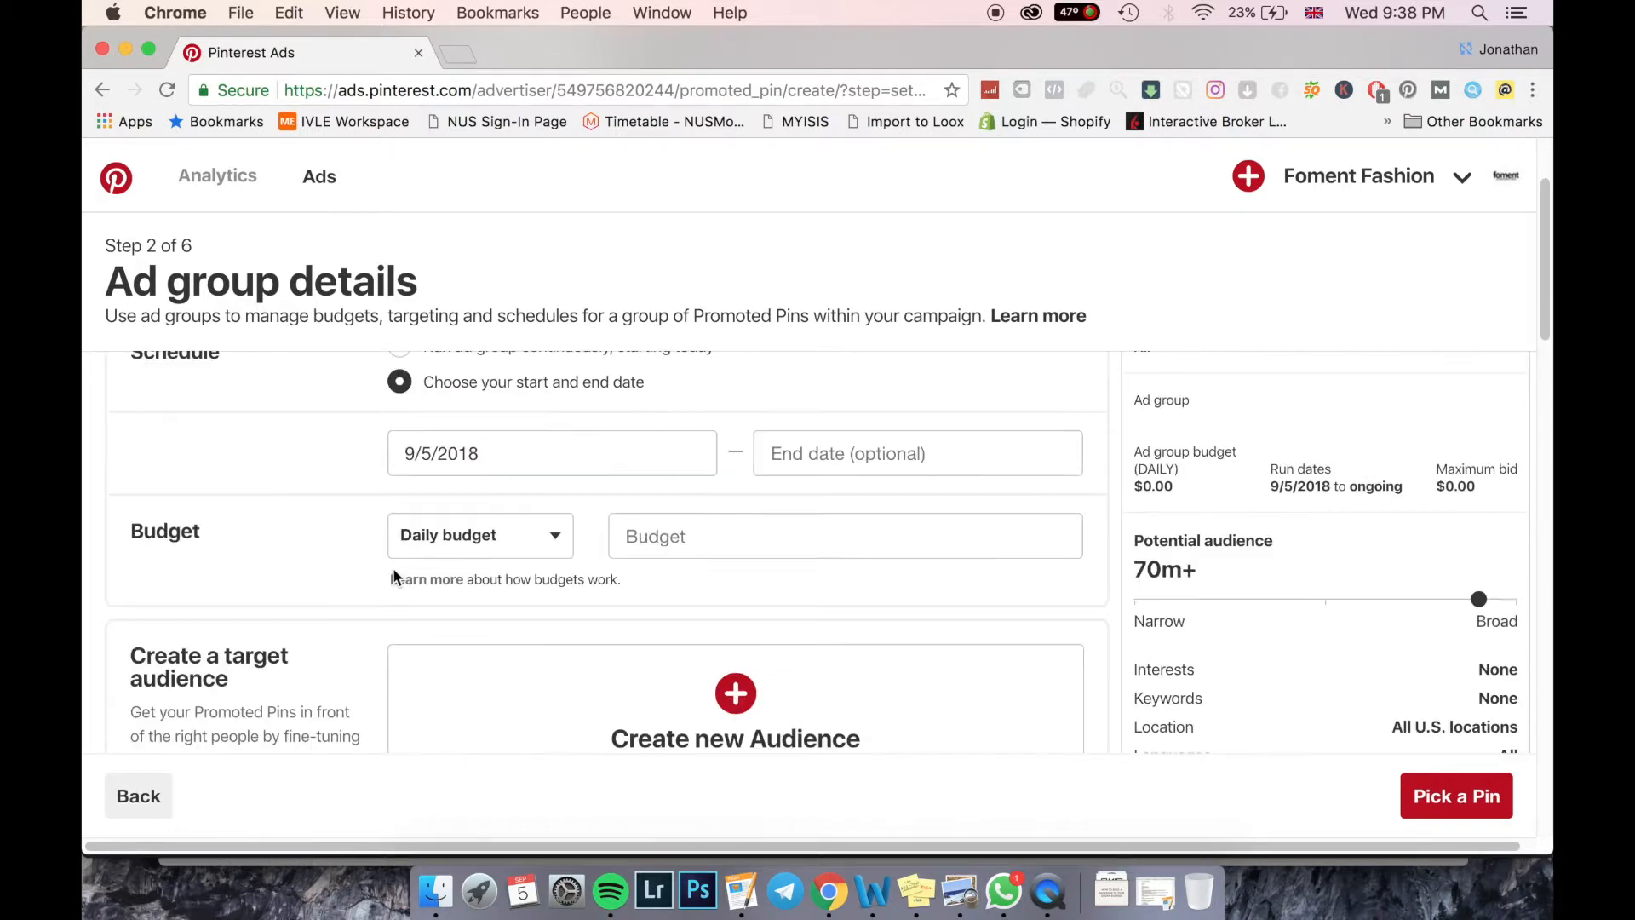
{"action": "left_click", "coordinate": [676, 542]}
{"action": "left_click", "coordinate": [483, 544]}
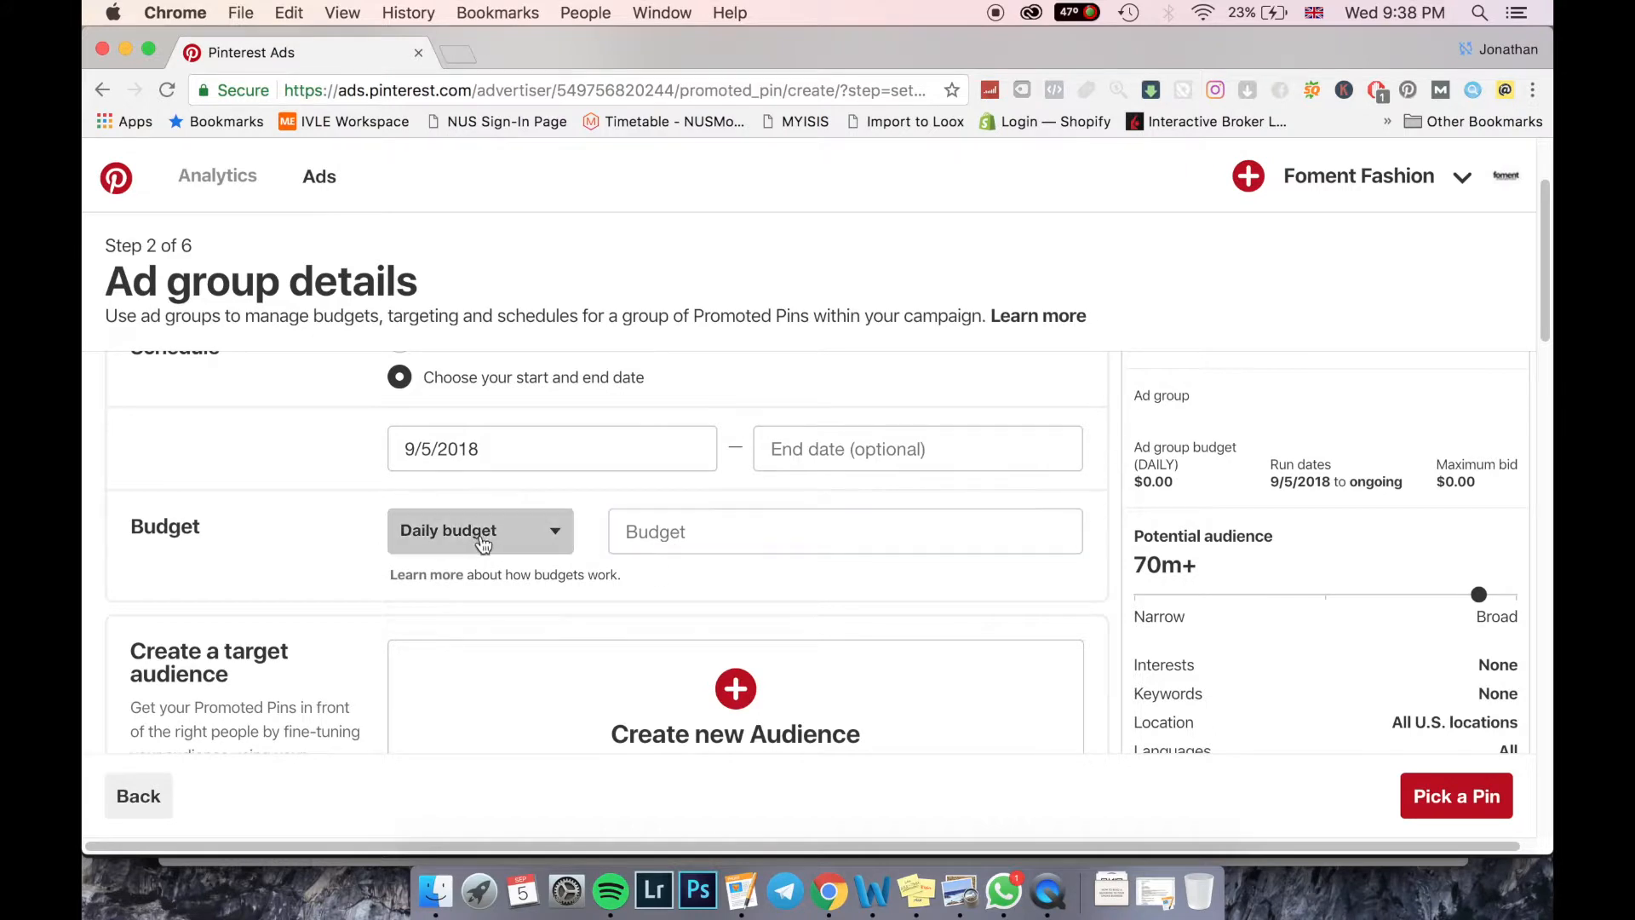
{"action": "left_click", "coordinate": [333, 559]}
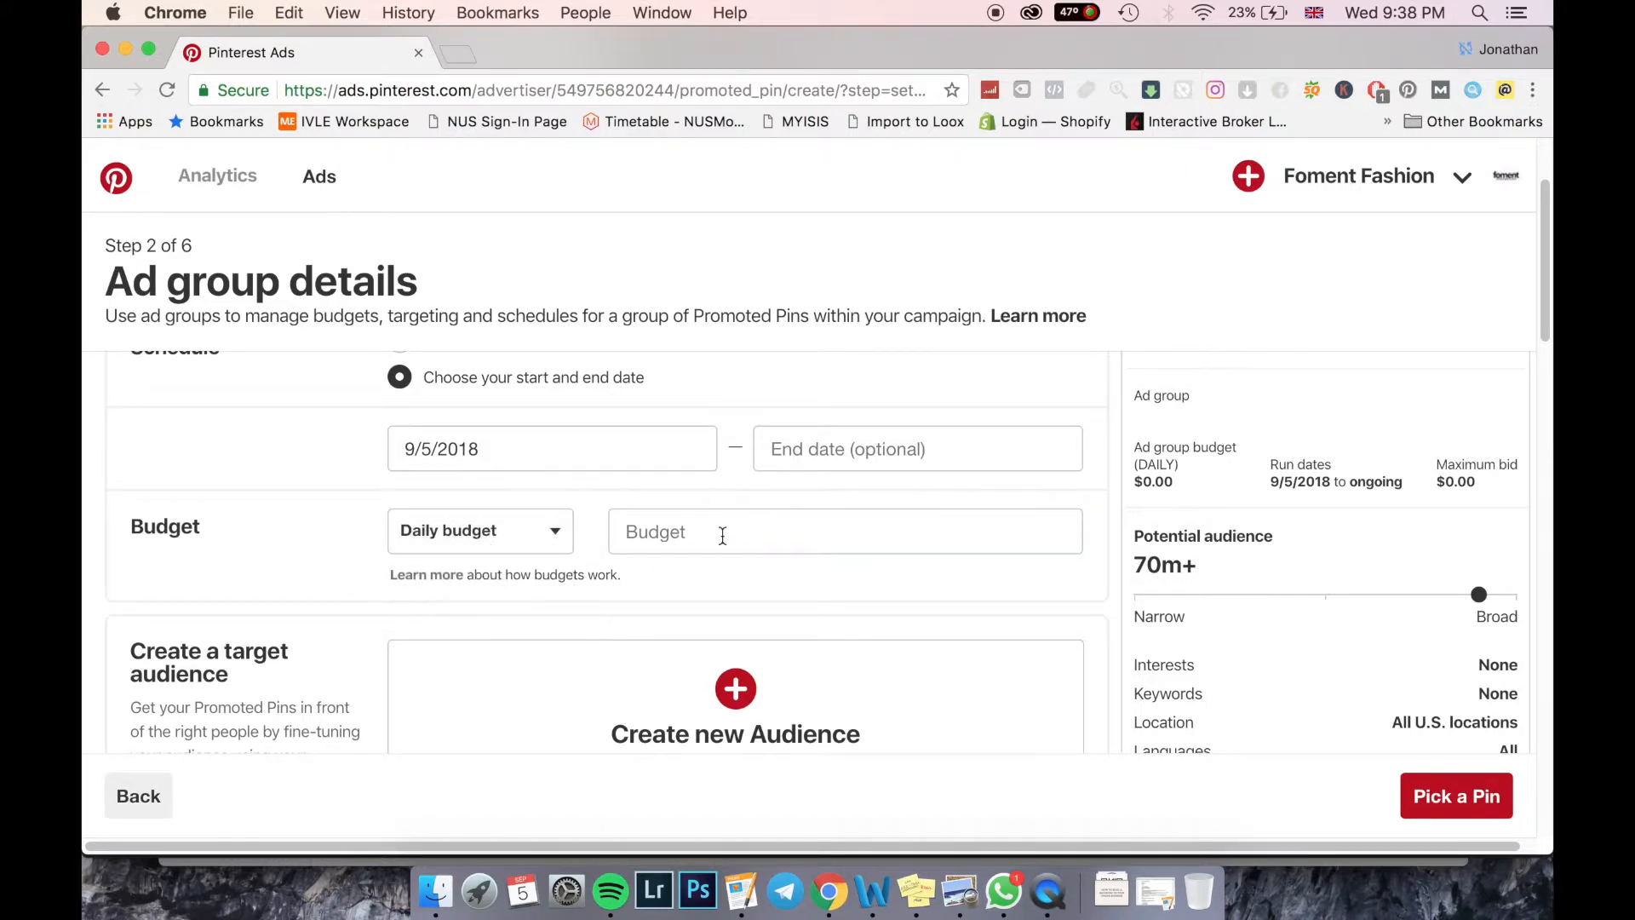
- Open the dialog for creating a new target audience, read its audience types and close it
{"action": "scroll", "coordinate": [722, 535], "scroll_direction": "down", "scroll_amount": 4}
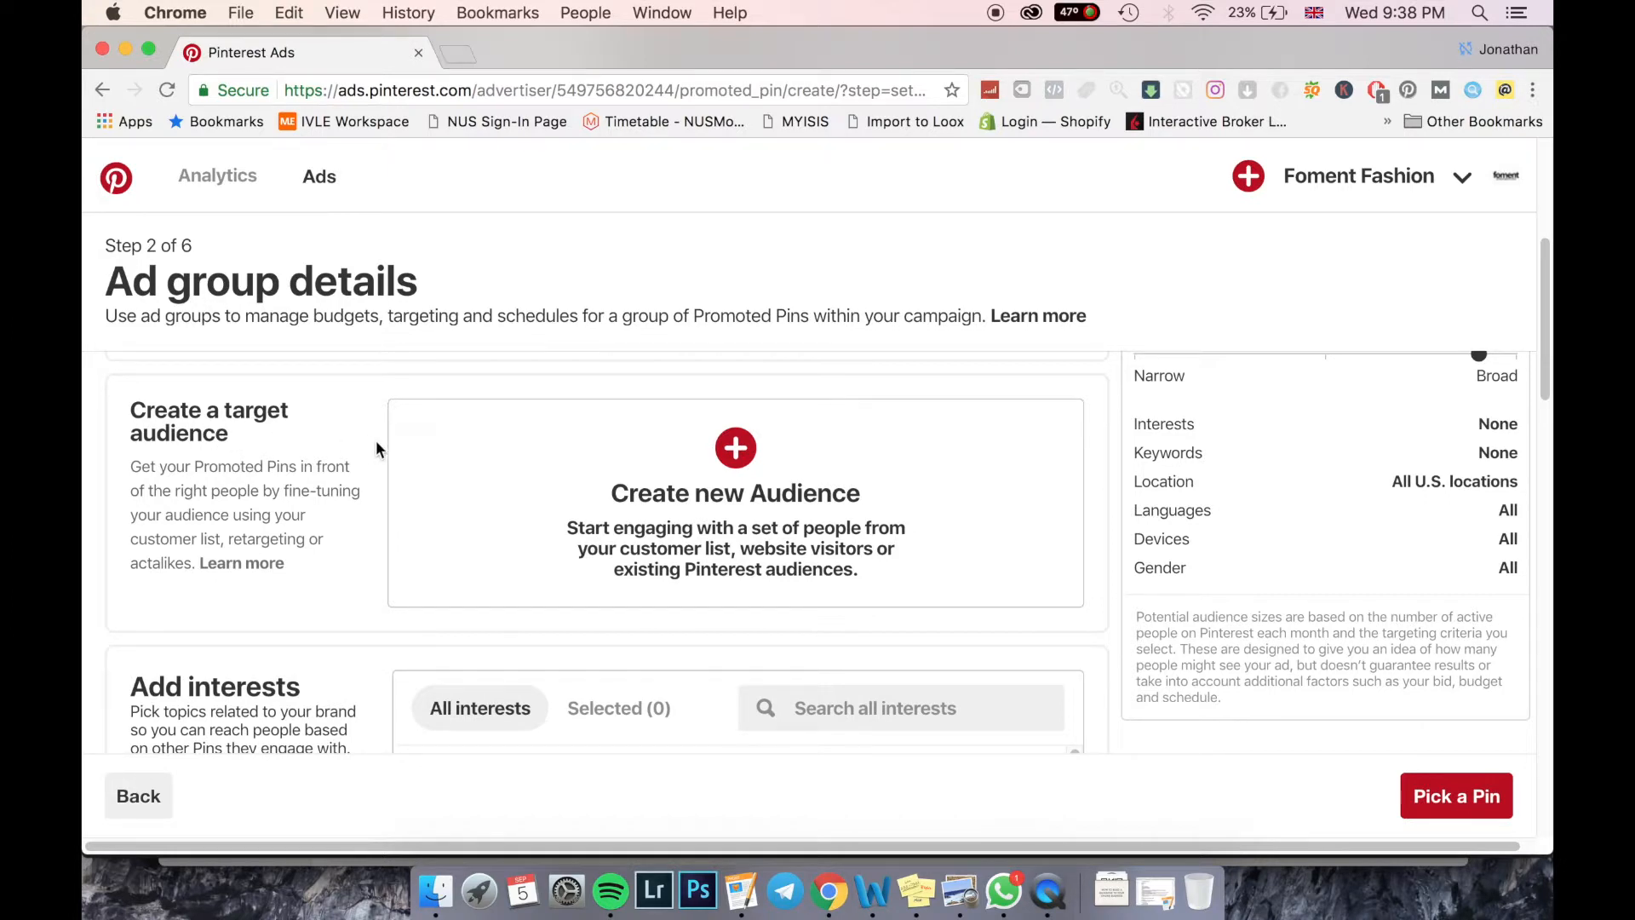
{"action": "left_click", "coordinate": [661, 555]}
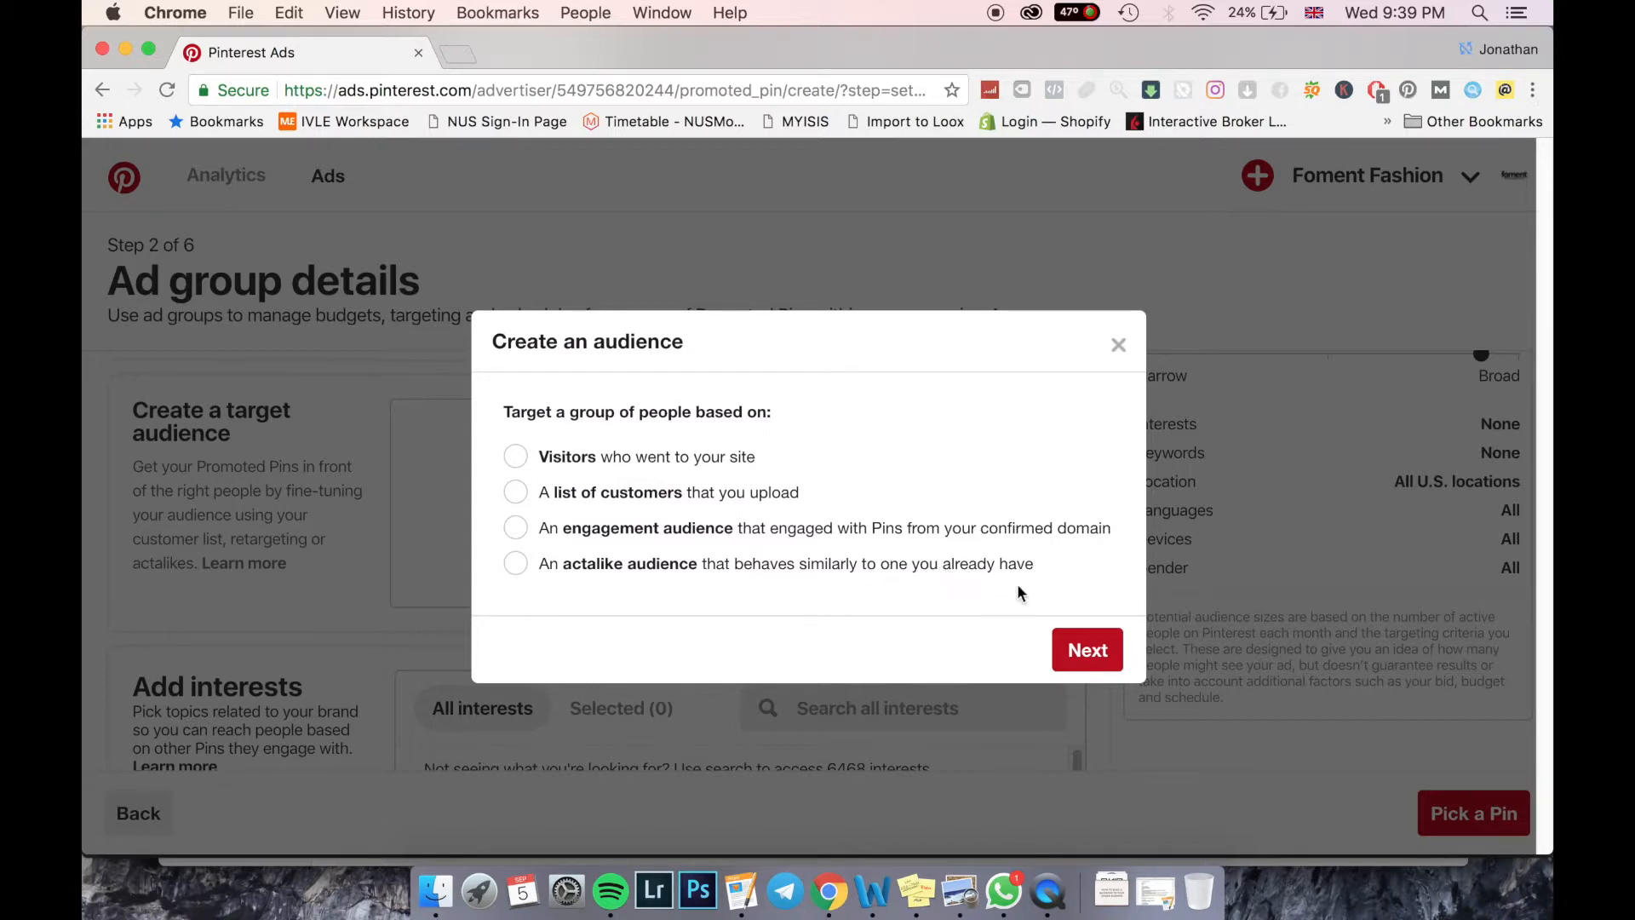
{"action": "left_click", "coordinate": [1116, 347]}
- Search the ad group's interests for cat food and select "animals > mammals > cat food recipes"
{"action": "scroll", "coordinate": [732, 588], "scroll_direction": "down", "scroll_amount": 4}
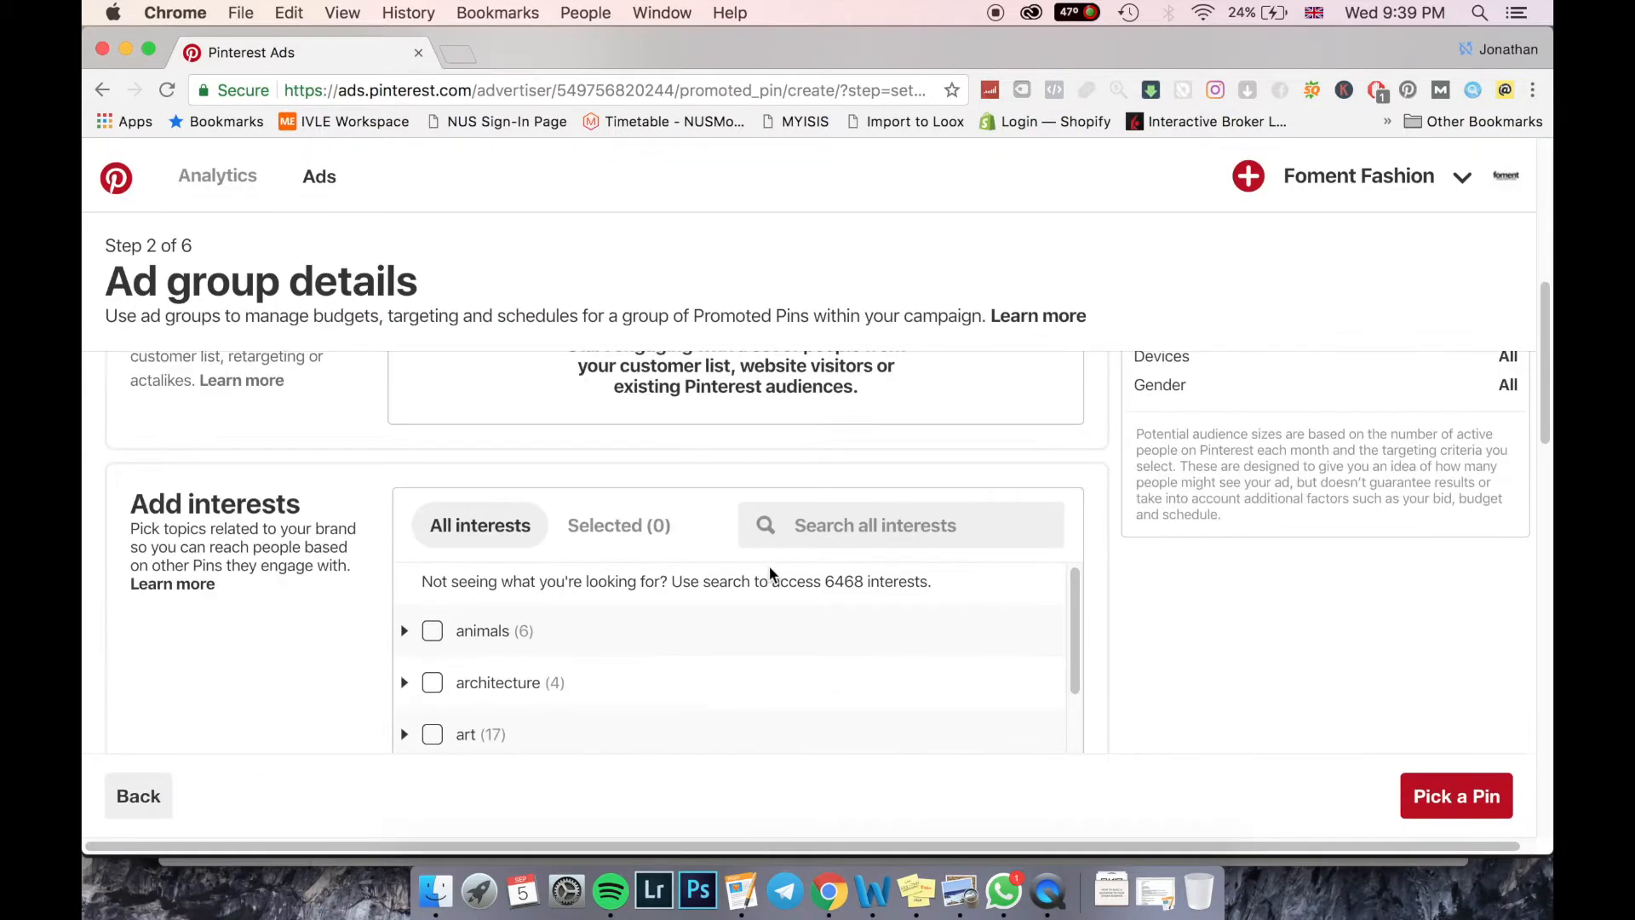
{"action": "scroll", "coordinate": [1131, 561], "scroll_direction": "down", "scroll_amount": 2}
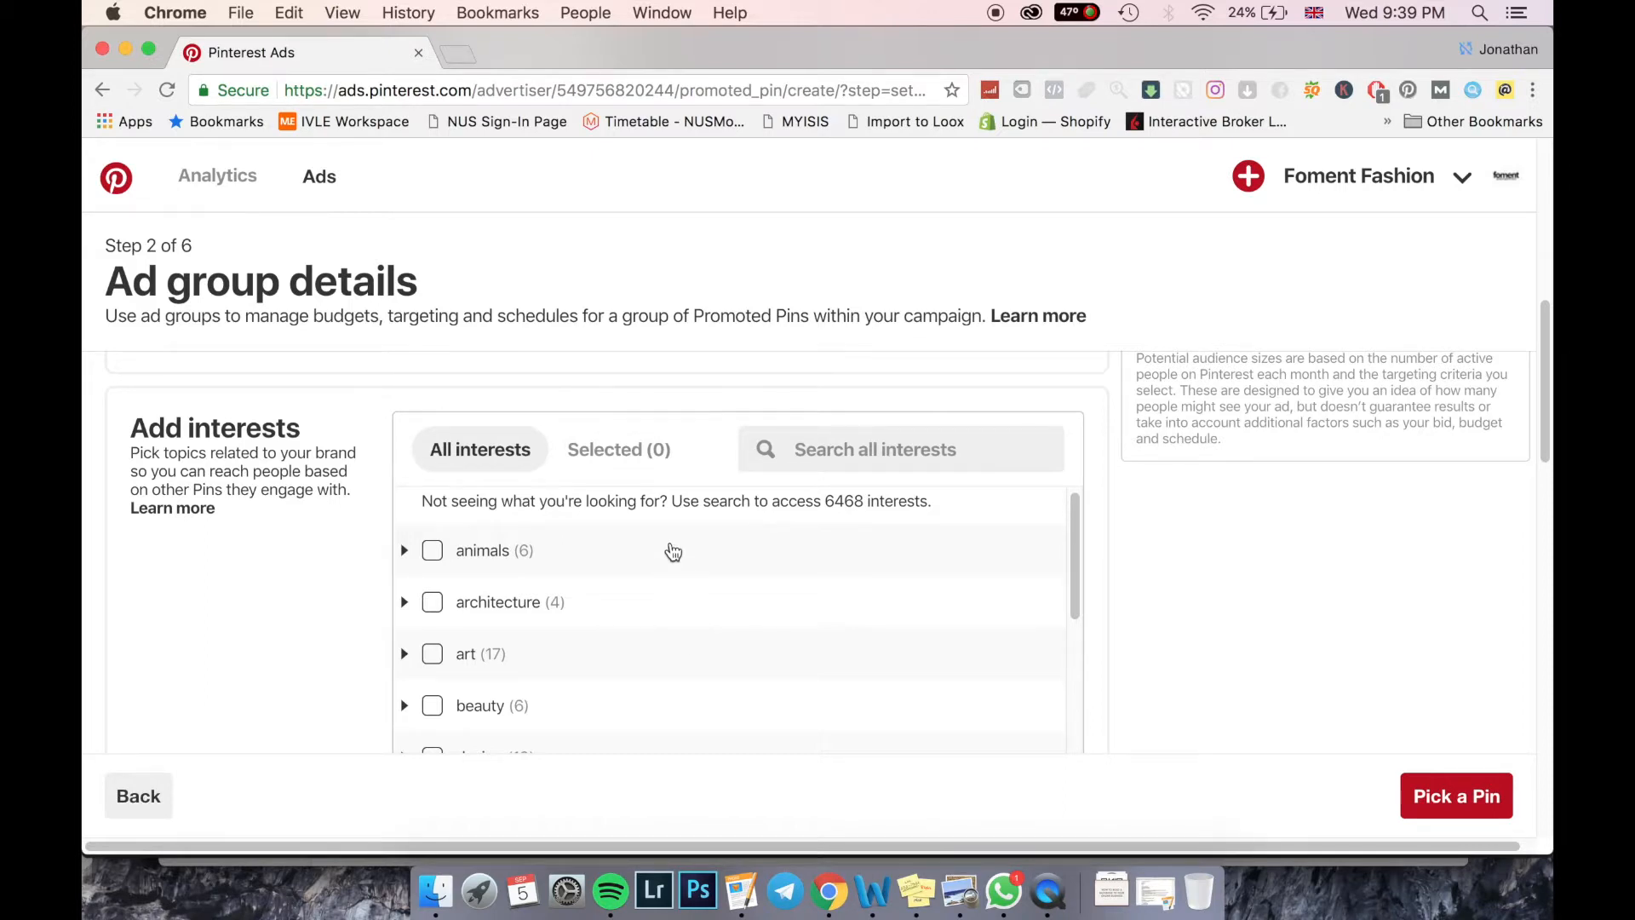
{"action": "scroll", "coordinate": [637, 517], "scroll_direction": "down", "scroll_amount": 1}
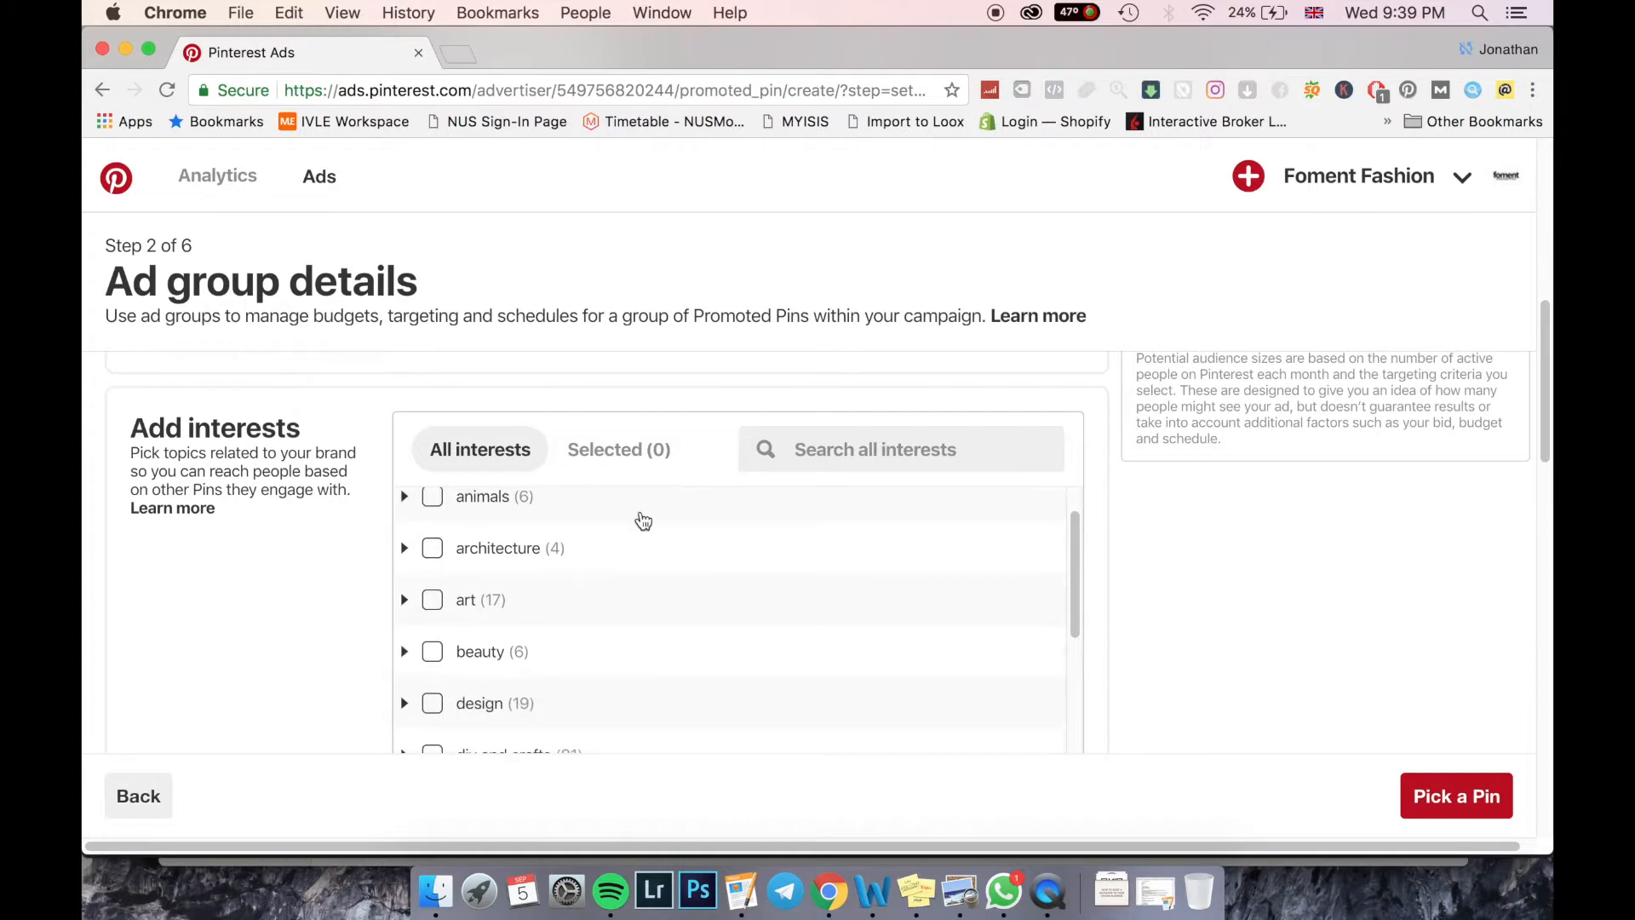
{"action": "scroll", "coordinate": [641, 511], "scroll_direction": "up", "scroll_amount": 1}
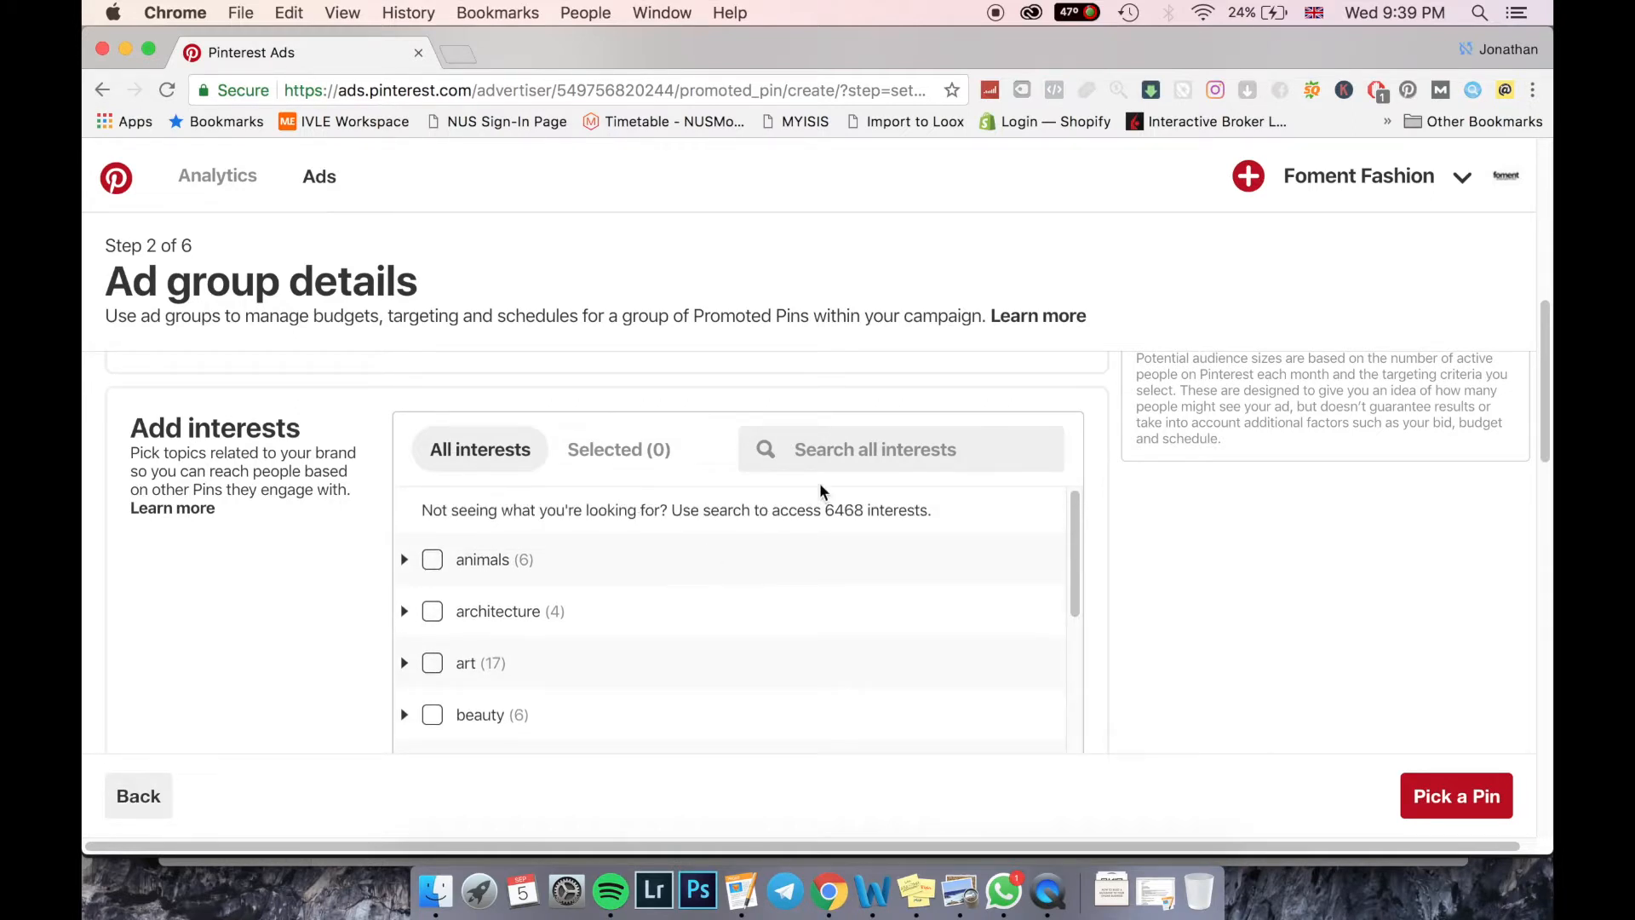
{"action": "left_click", "coordinate": [839, 459]}
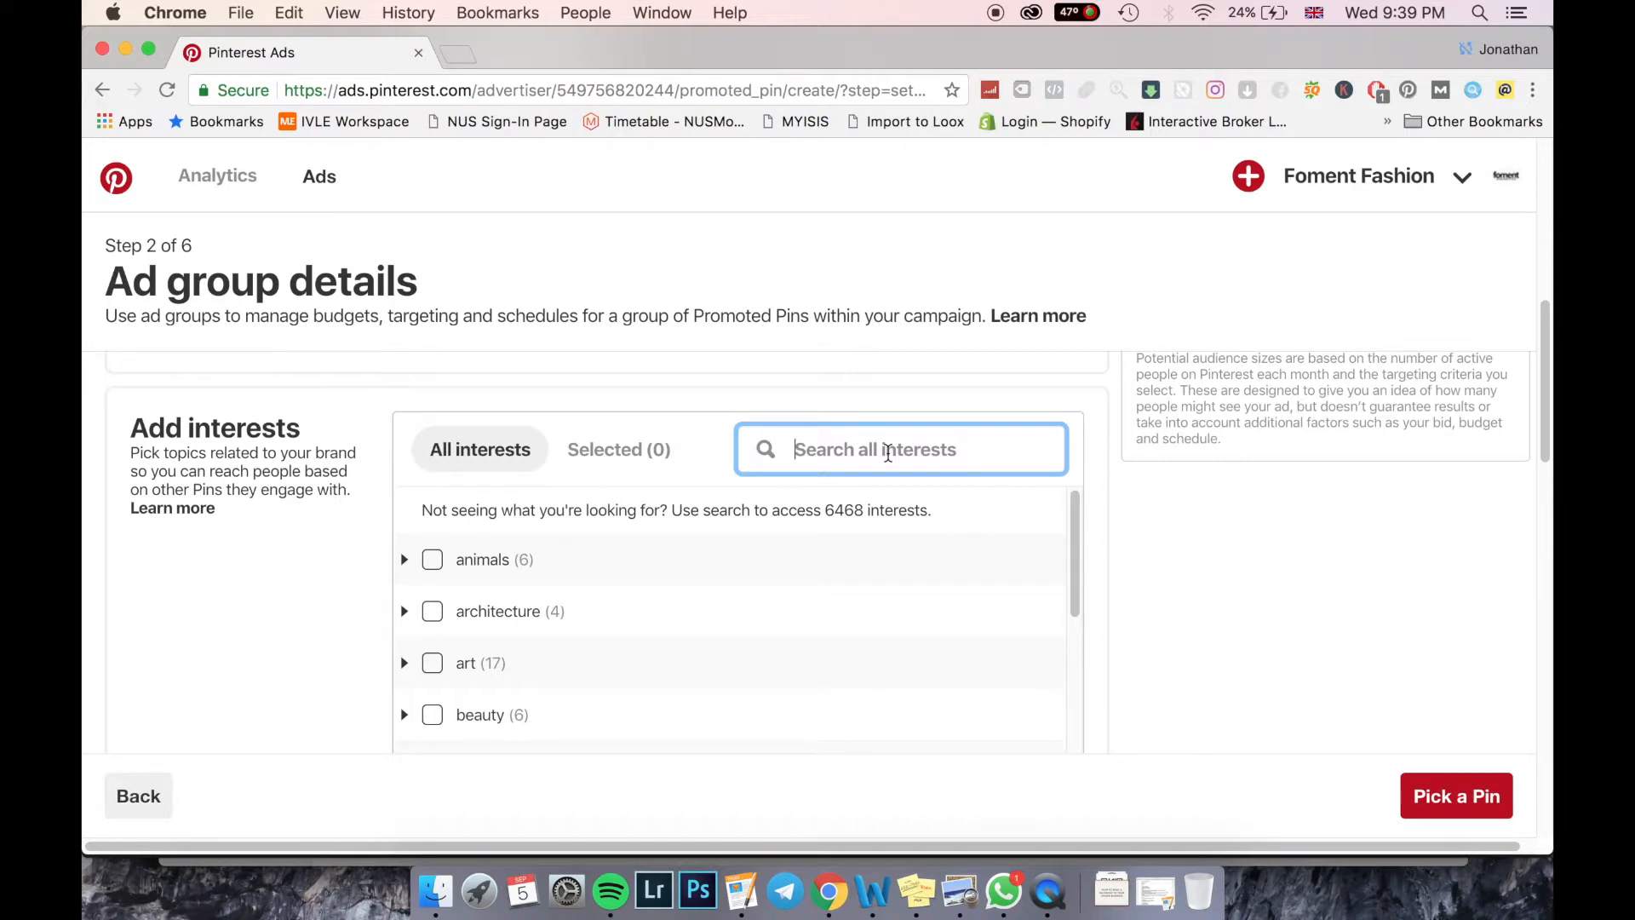
{"action": "type", "text": "c"}
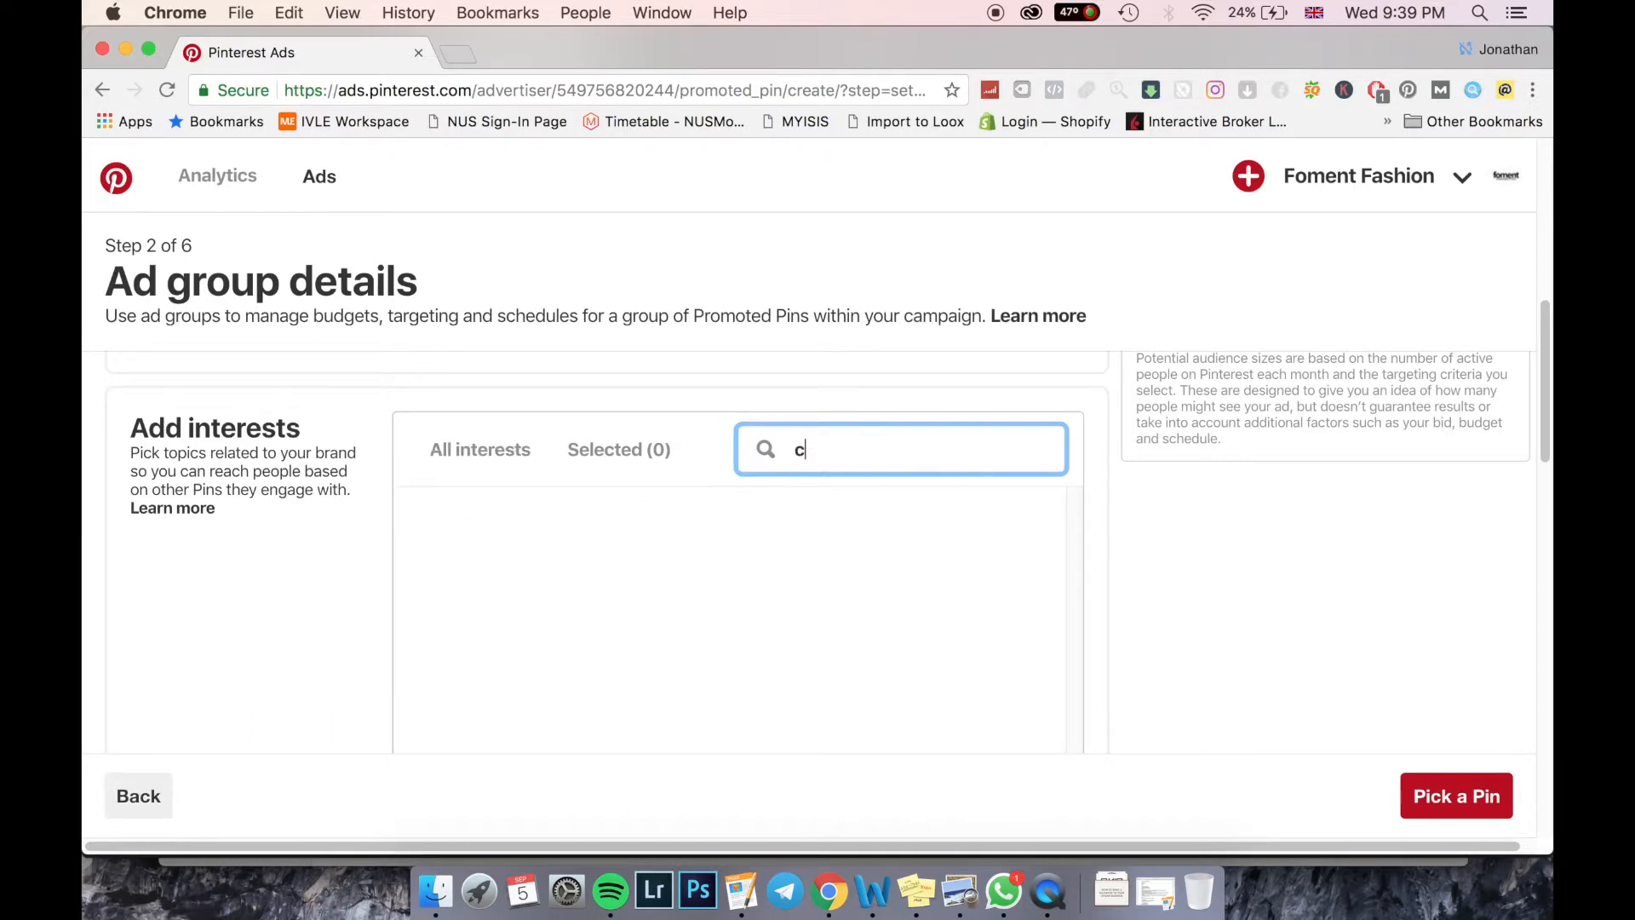
{"action": "type", "text": "at"}
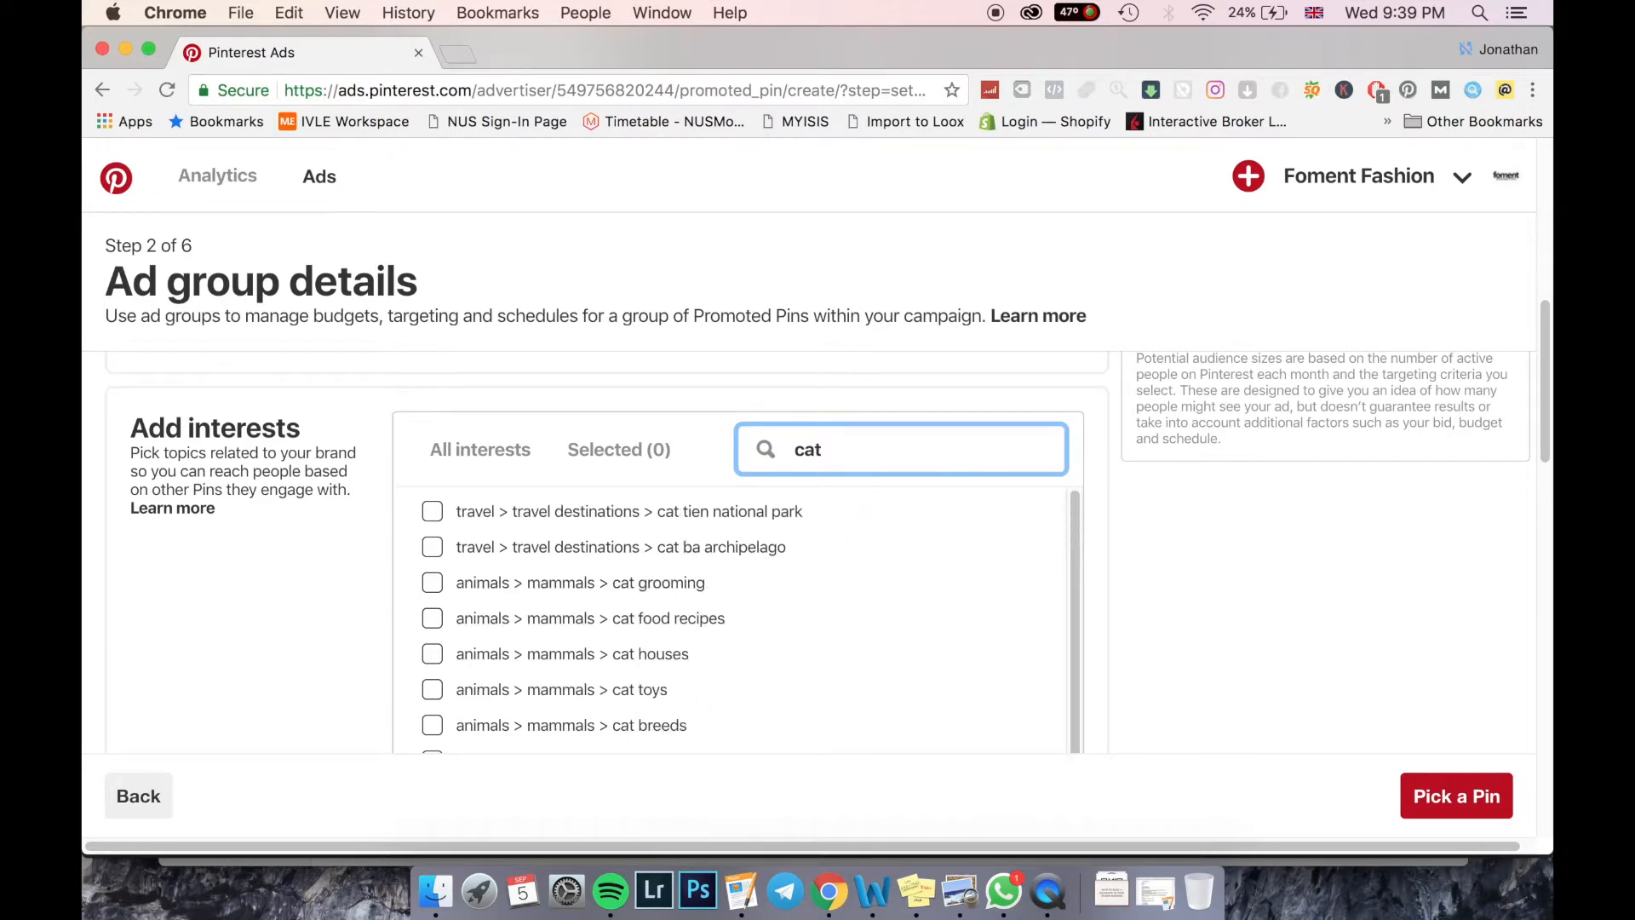
{"action": "type", "text": " food"}
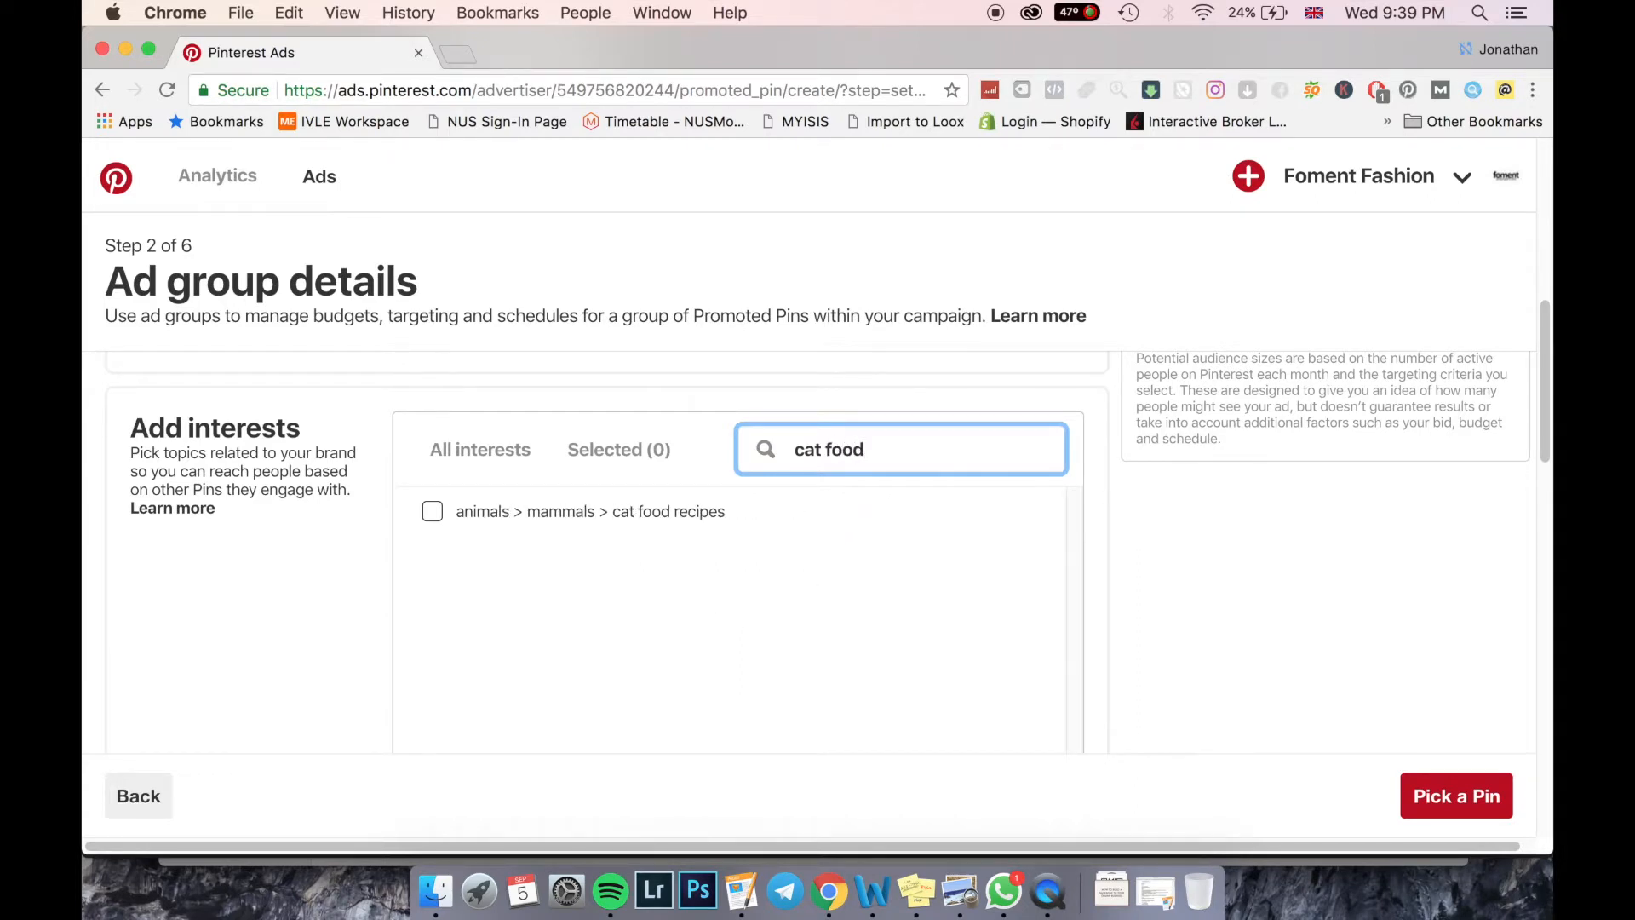
{"action": "left_click", "coordinate": [426, 526]}
- Search the interests for "cute cat" and for "pets"
{"action": "left_click", "coordinate": [866, 509]}
{"action": "triple_click", "coordinate": [877, 452]}
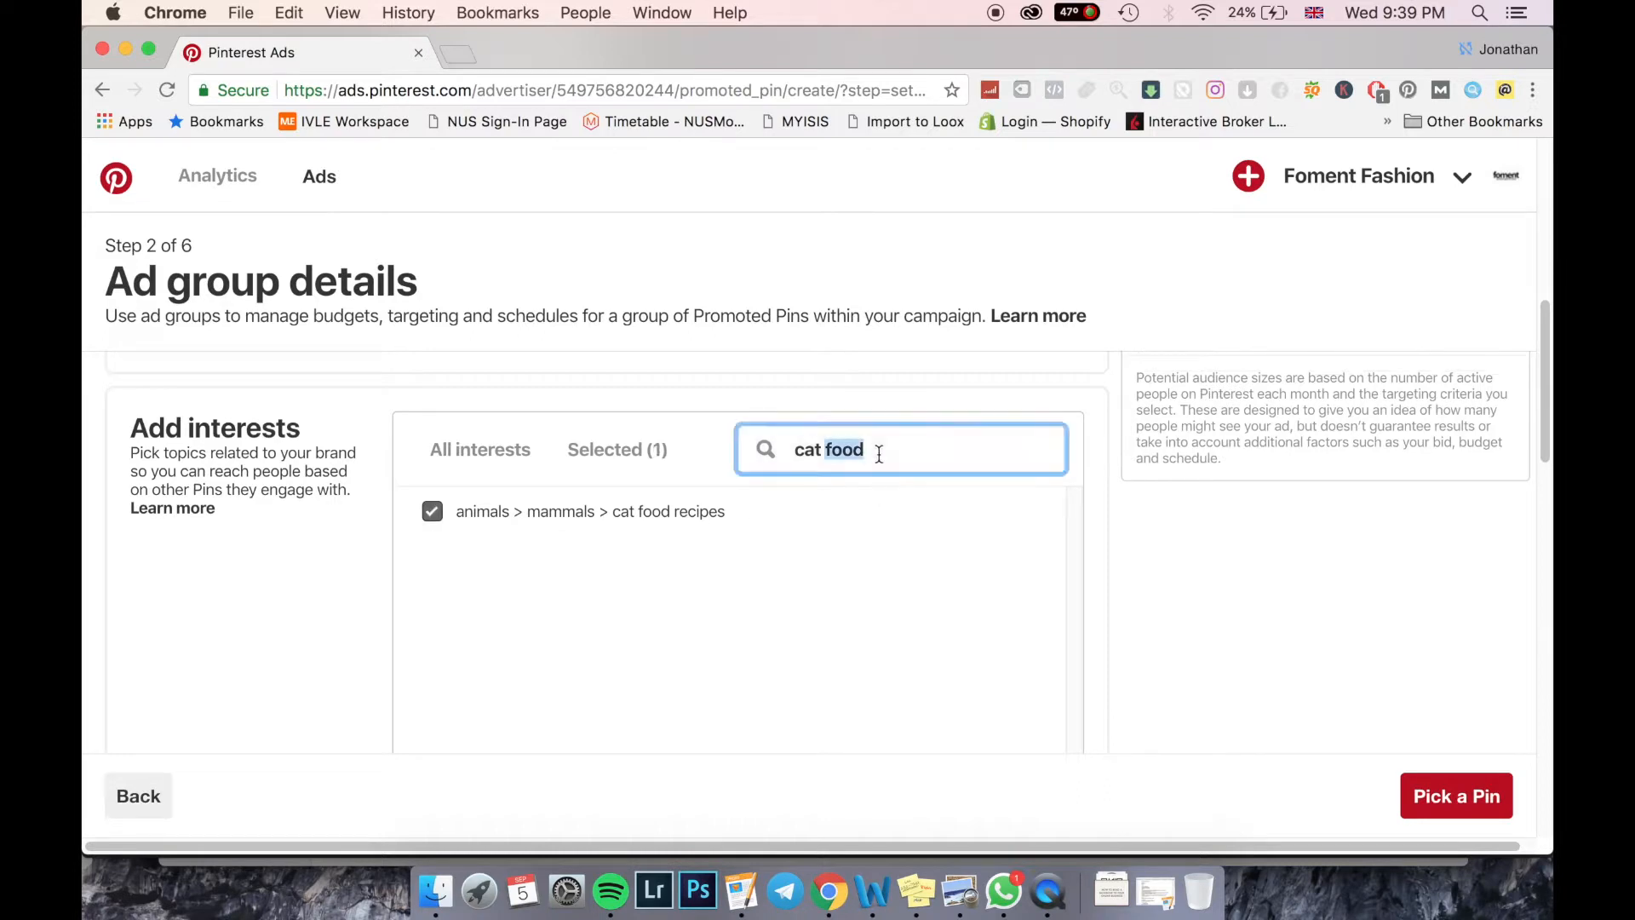
{"action": "type", "text": "cute cat"}
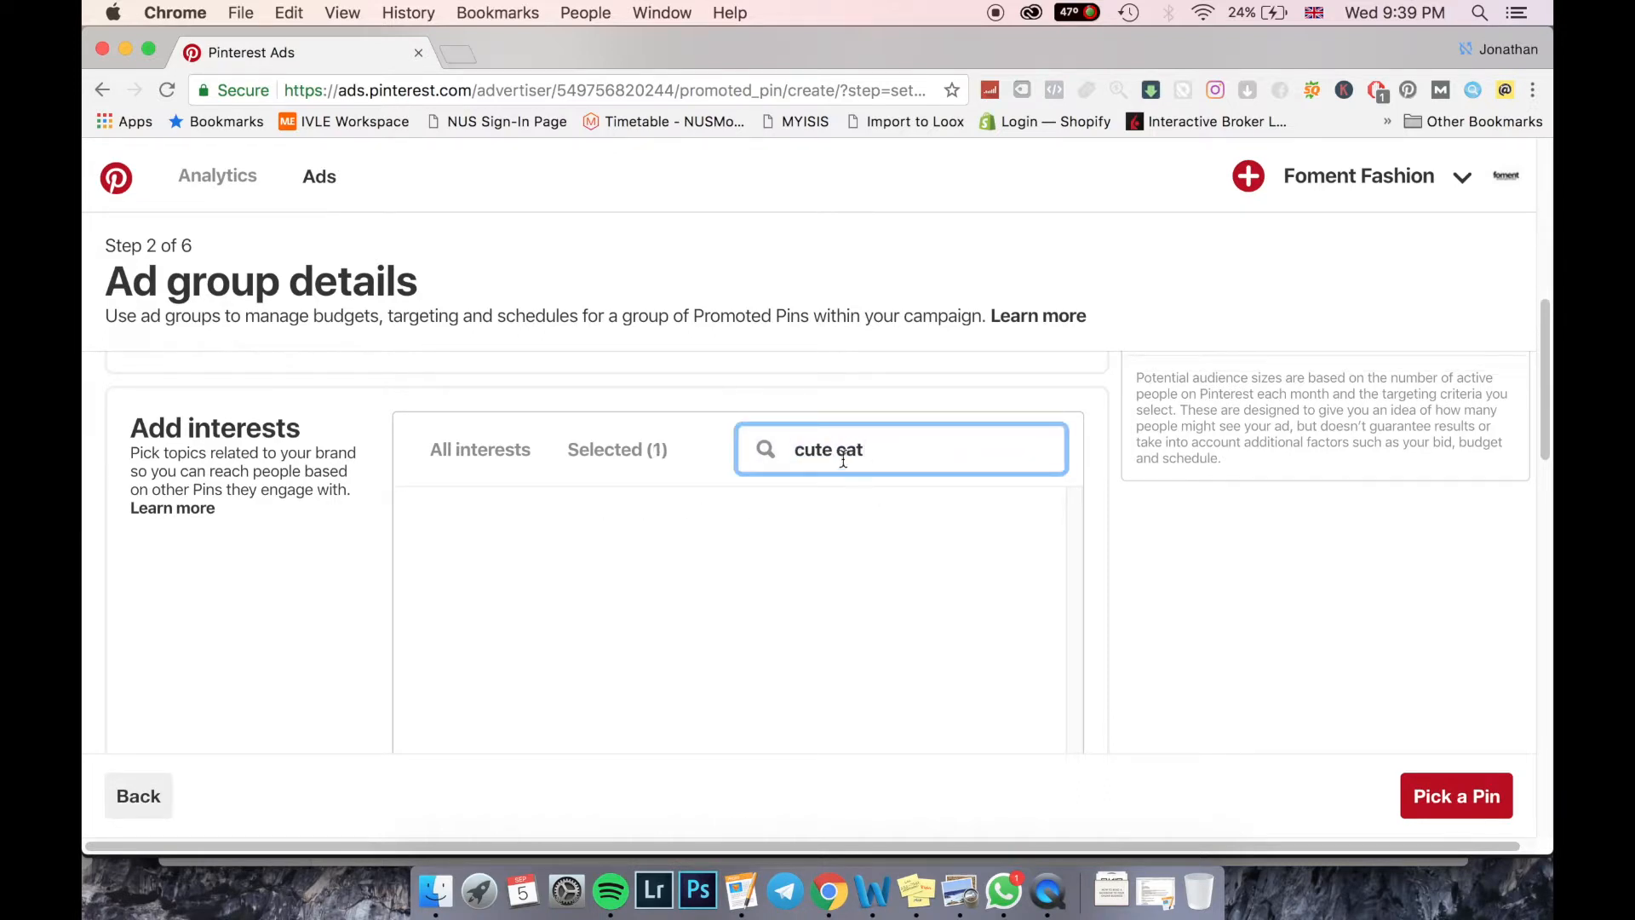
{"action": "key", "text": "super+a"}
{"action": "type", "text": "c"}
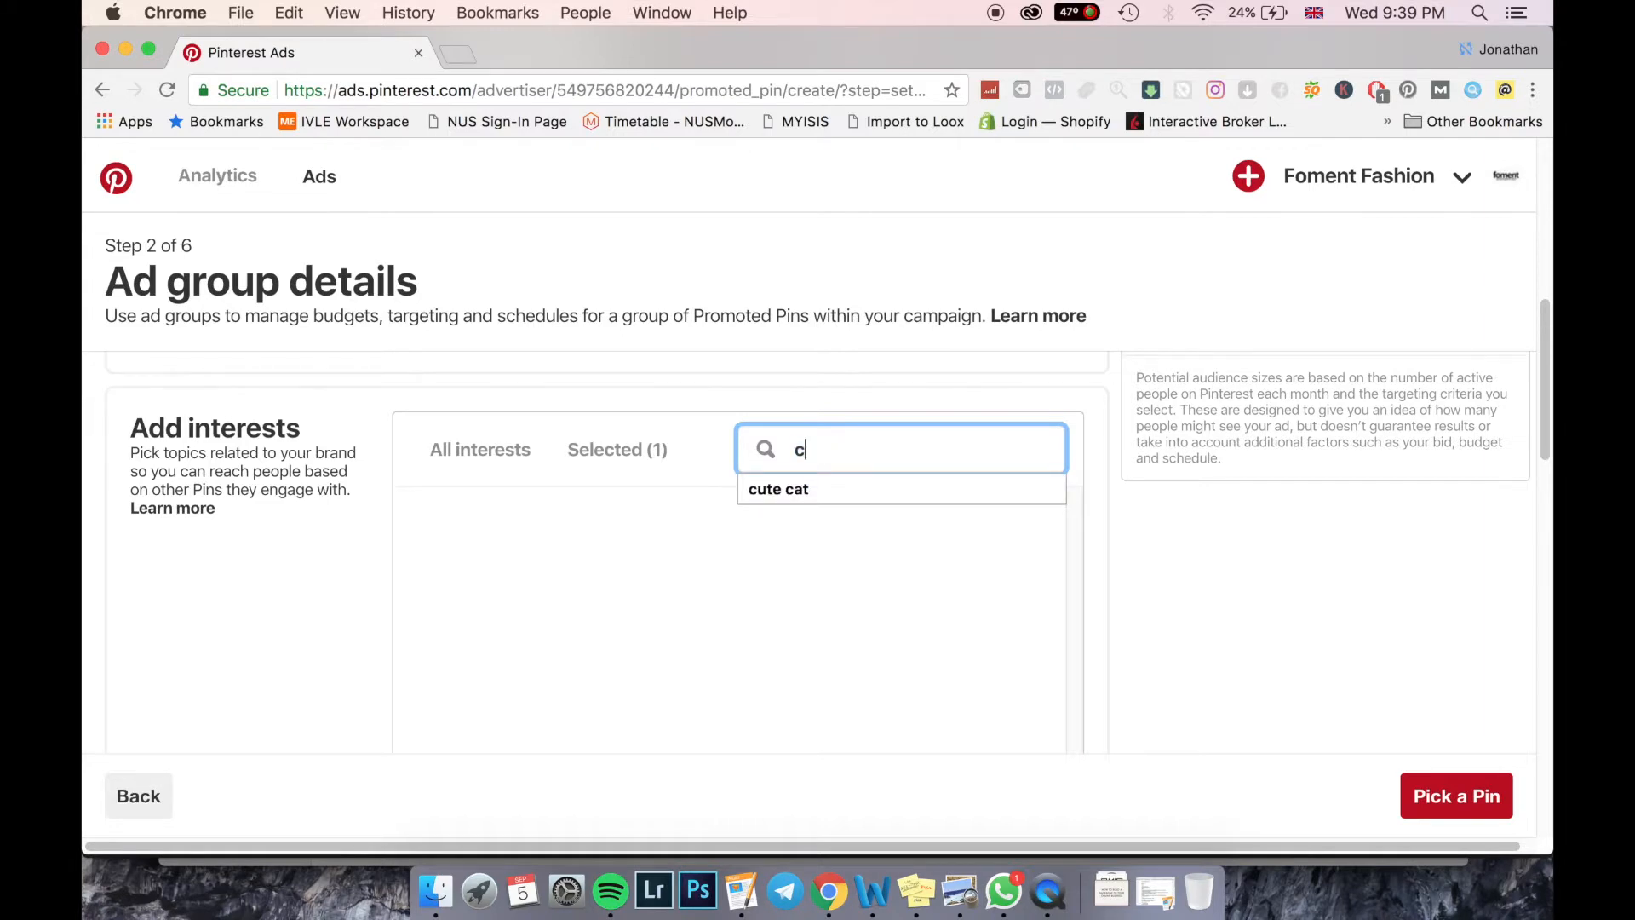
{"action": "key", "text": "BackSpace"}
{"action": "type", "text": "p"}
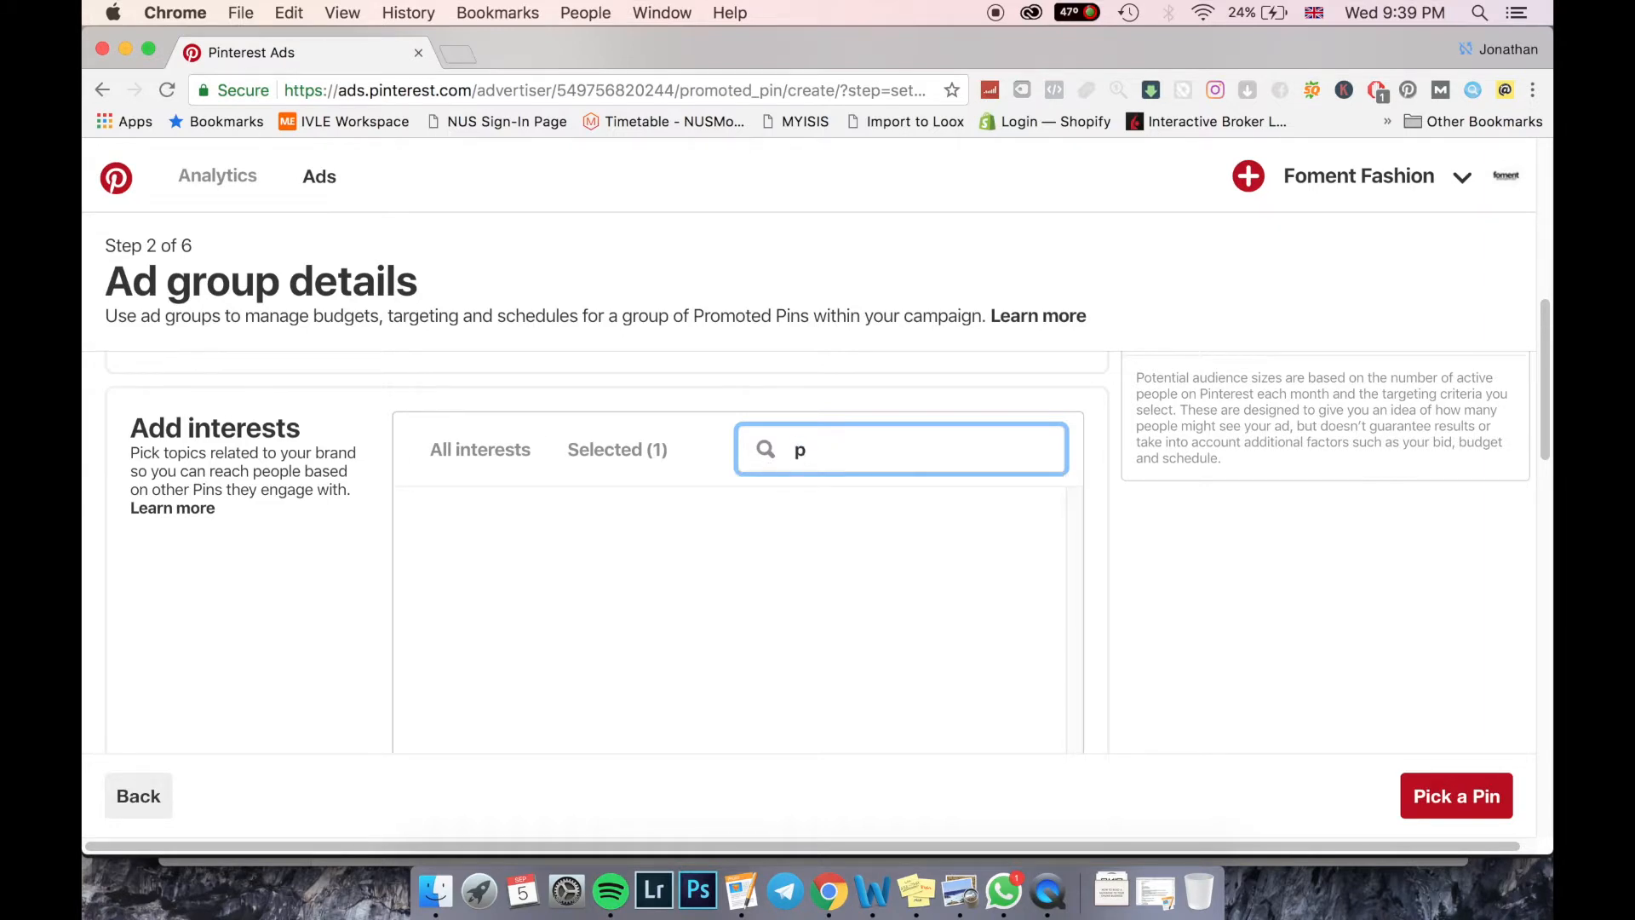
{"action": "type", "text": "ets"}
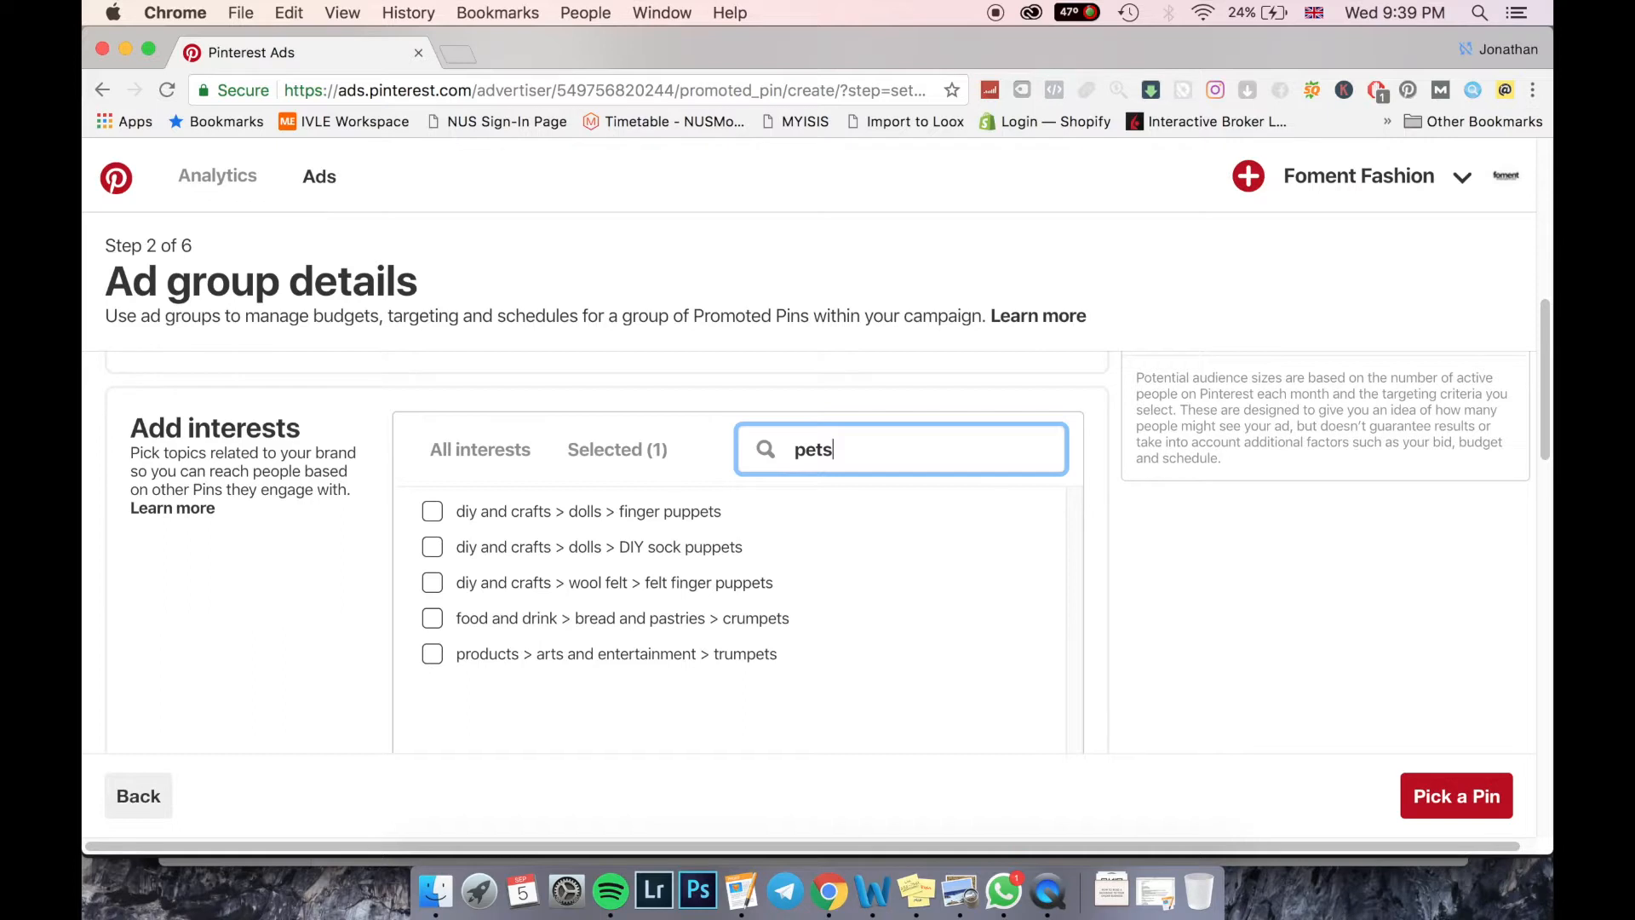
- Search the interests for "cats" and select the cats, siamese cats and bengal cats interests under mammals
{"action": "double_click", "coordinate": [822, 453]}
{"action": "type", "text": "cats"}
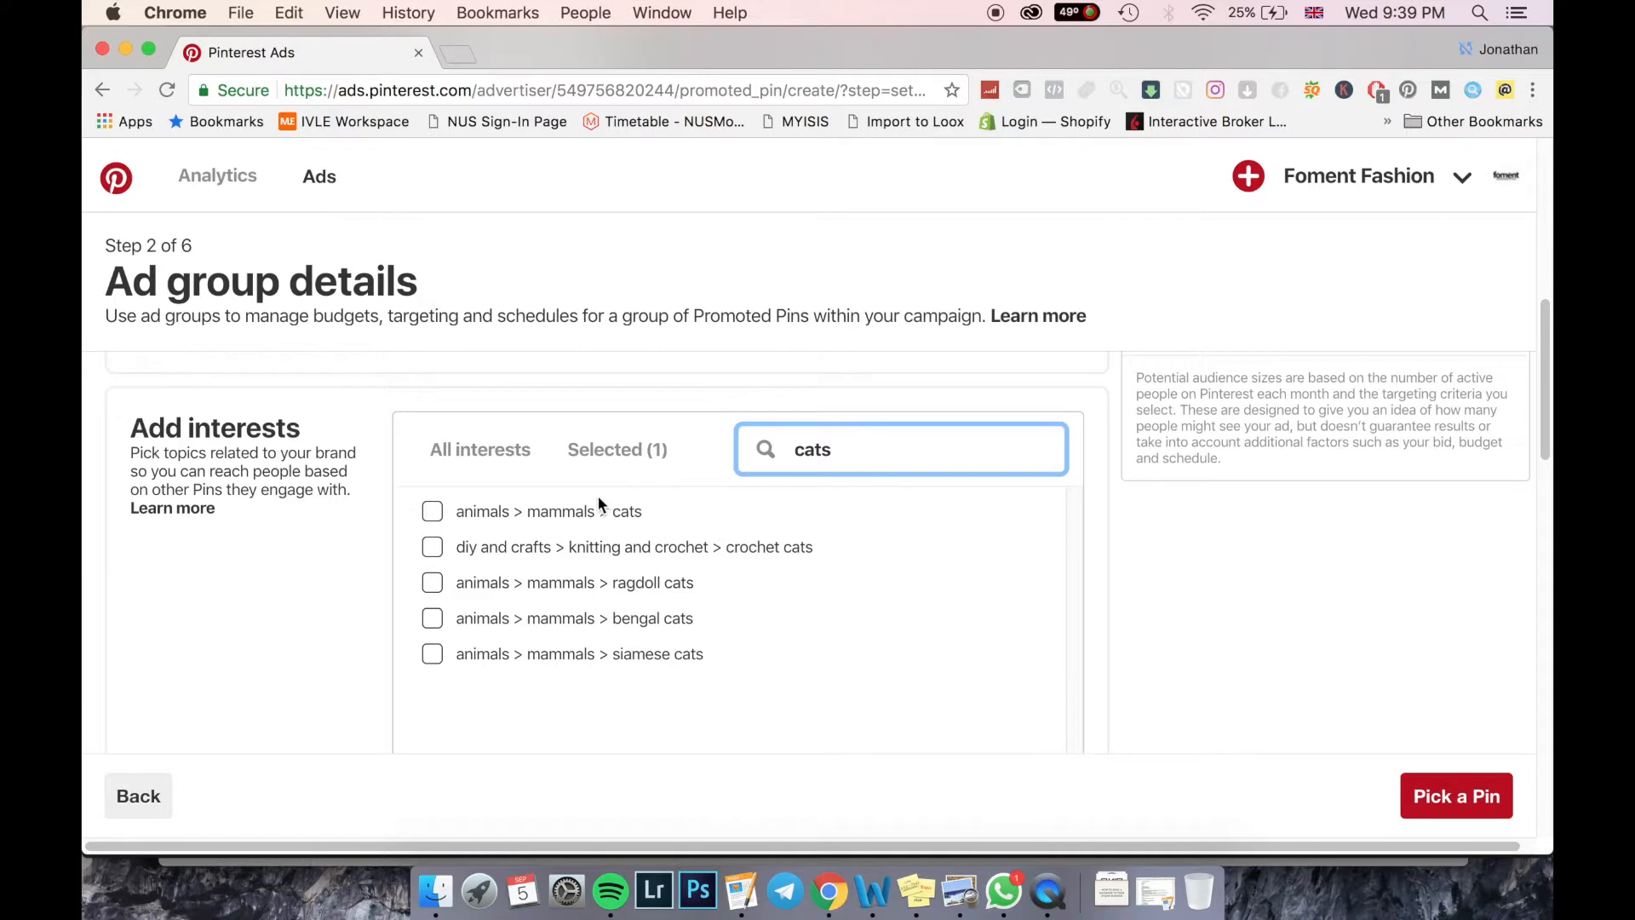
{"action": "left_click", "coordinate": [432, 512]}
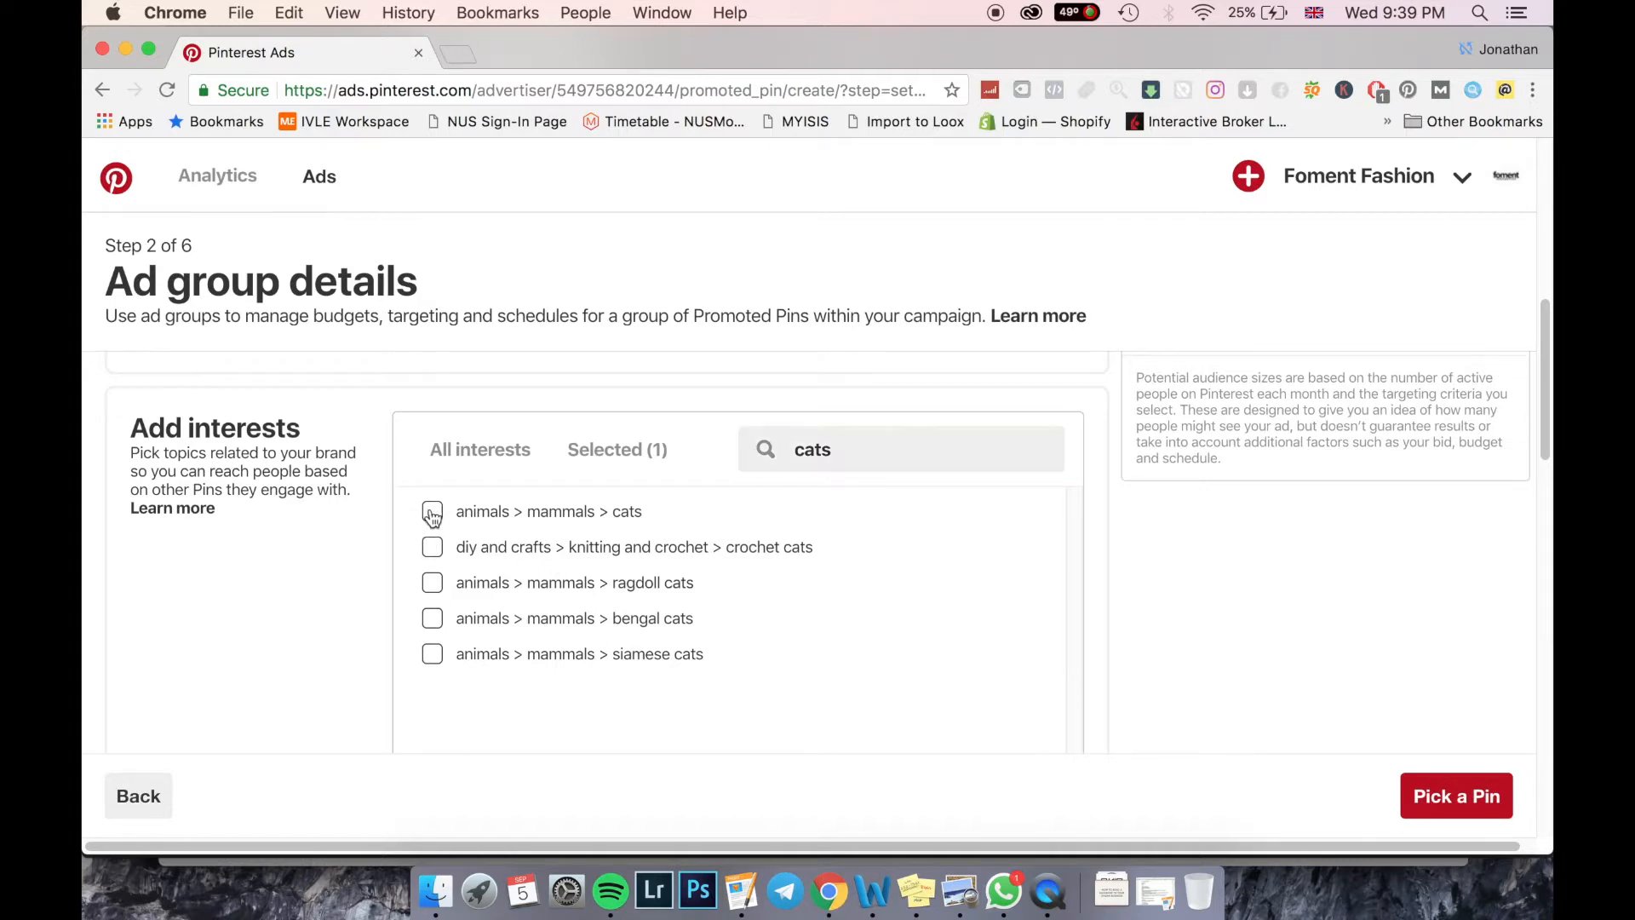
{"action": "left_click", "coordinate": [432, 654]}
{"action": "left_click", "coordinate": [434, 620]}
{"action": "scroll", "coordinate": [1004, 641], "scroll_direction": "down", "scroll_amount": 3}
{"action": "scroll", "coordinate": [1092, 645], "scroll_direction": "up", "scroll_amount": 4}
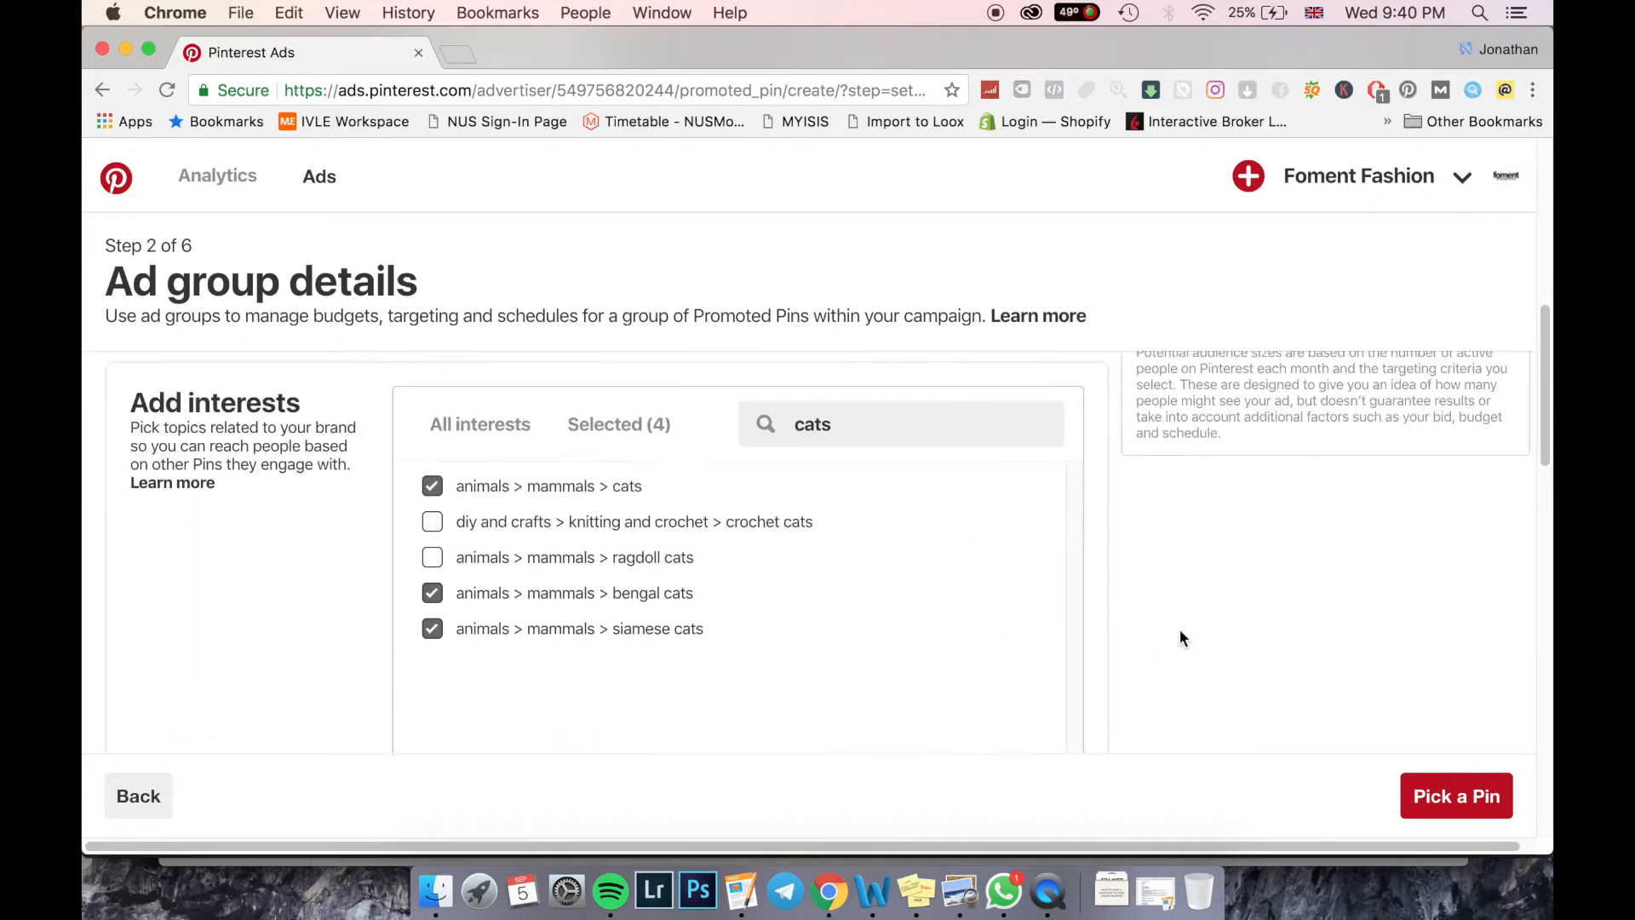
- Review the ad group's potential audience estimate and its budget, target audience, interests and keywords sections
{"action": "scroll", "coordinate": [1170, 620], "scroll_direction": "up", "scroll_amount": 3}
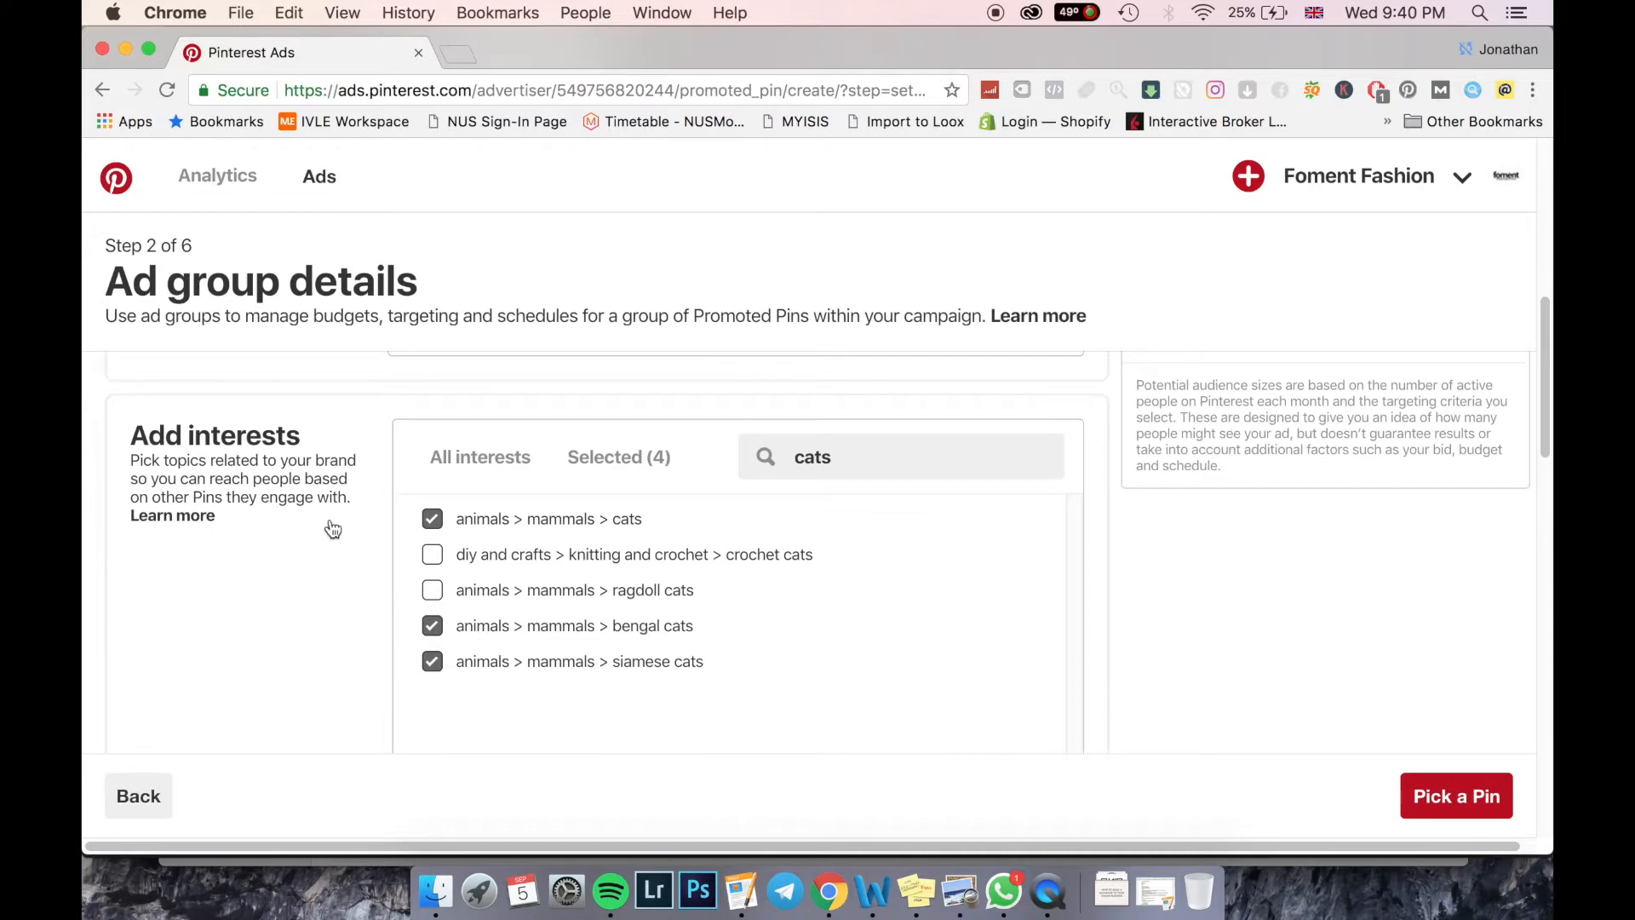
{"action": "scroll", "coordinate": [1330, 605], "scroll_direction": "up", "scroll_amount": 2}
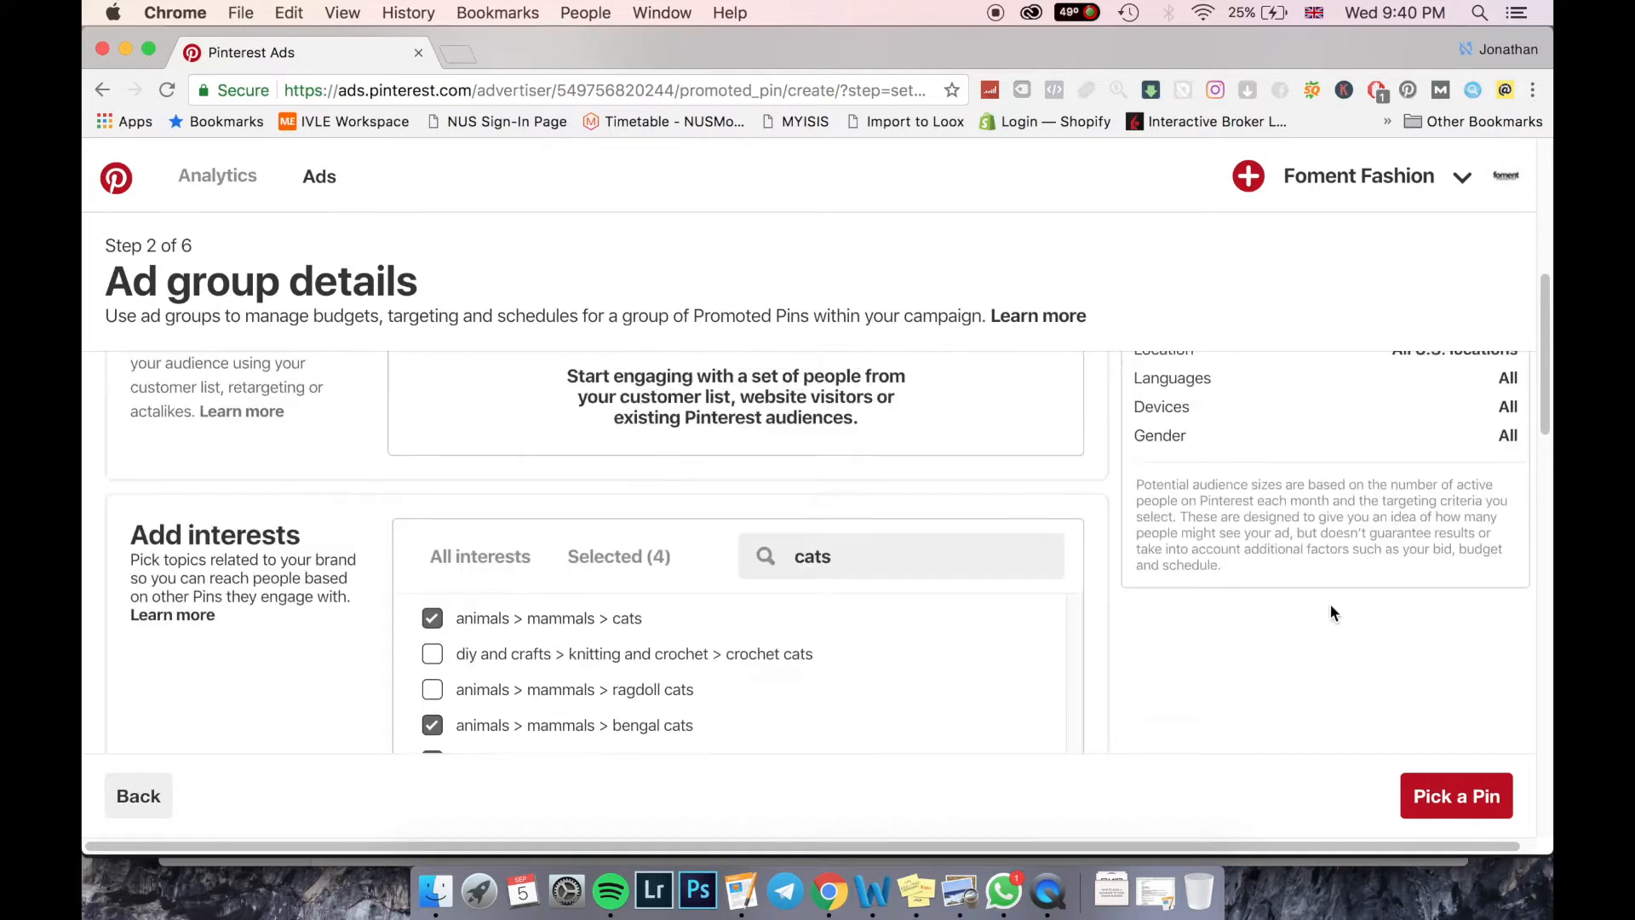
{"action": "scroll", "coordinate": [1330, 607], "scroll_direction": "up", "scroll_amount": 5}
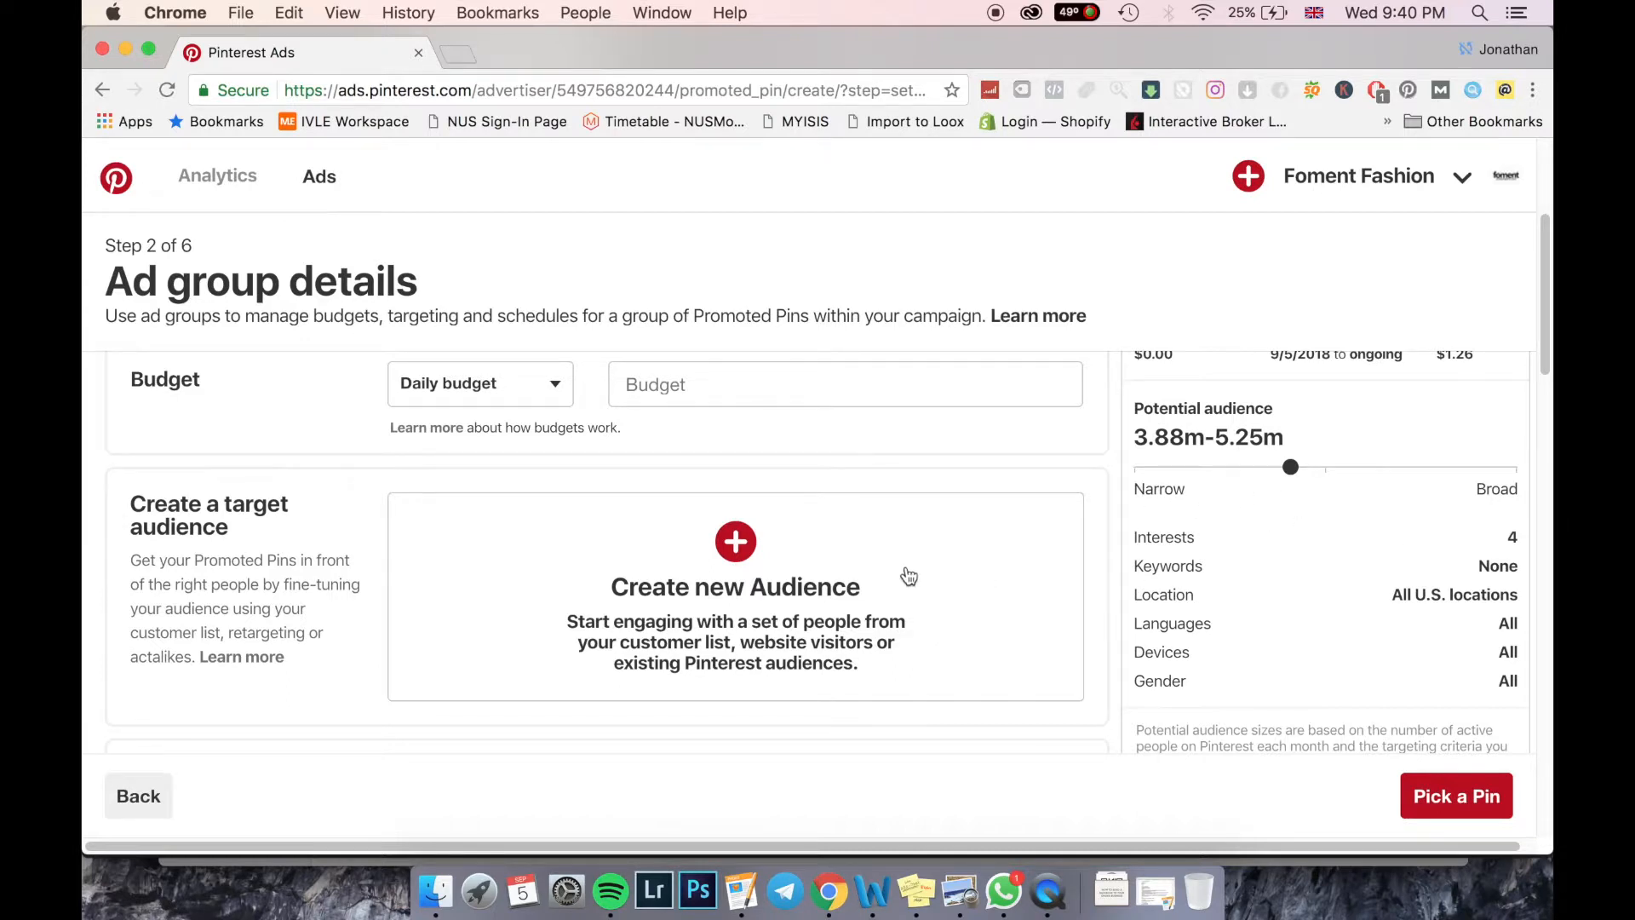
{"action": "scroll", "coordinate": [915, 572], "scroll_direction": "down", "scroll_amount": 5}
{"action": "scroll", "coordinate": [914, 571], "scroll_direction": "down", "scroll_amount": 5}
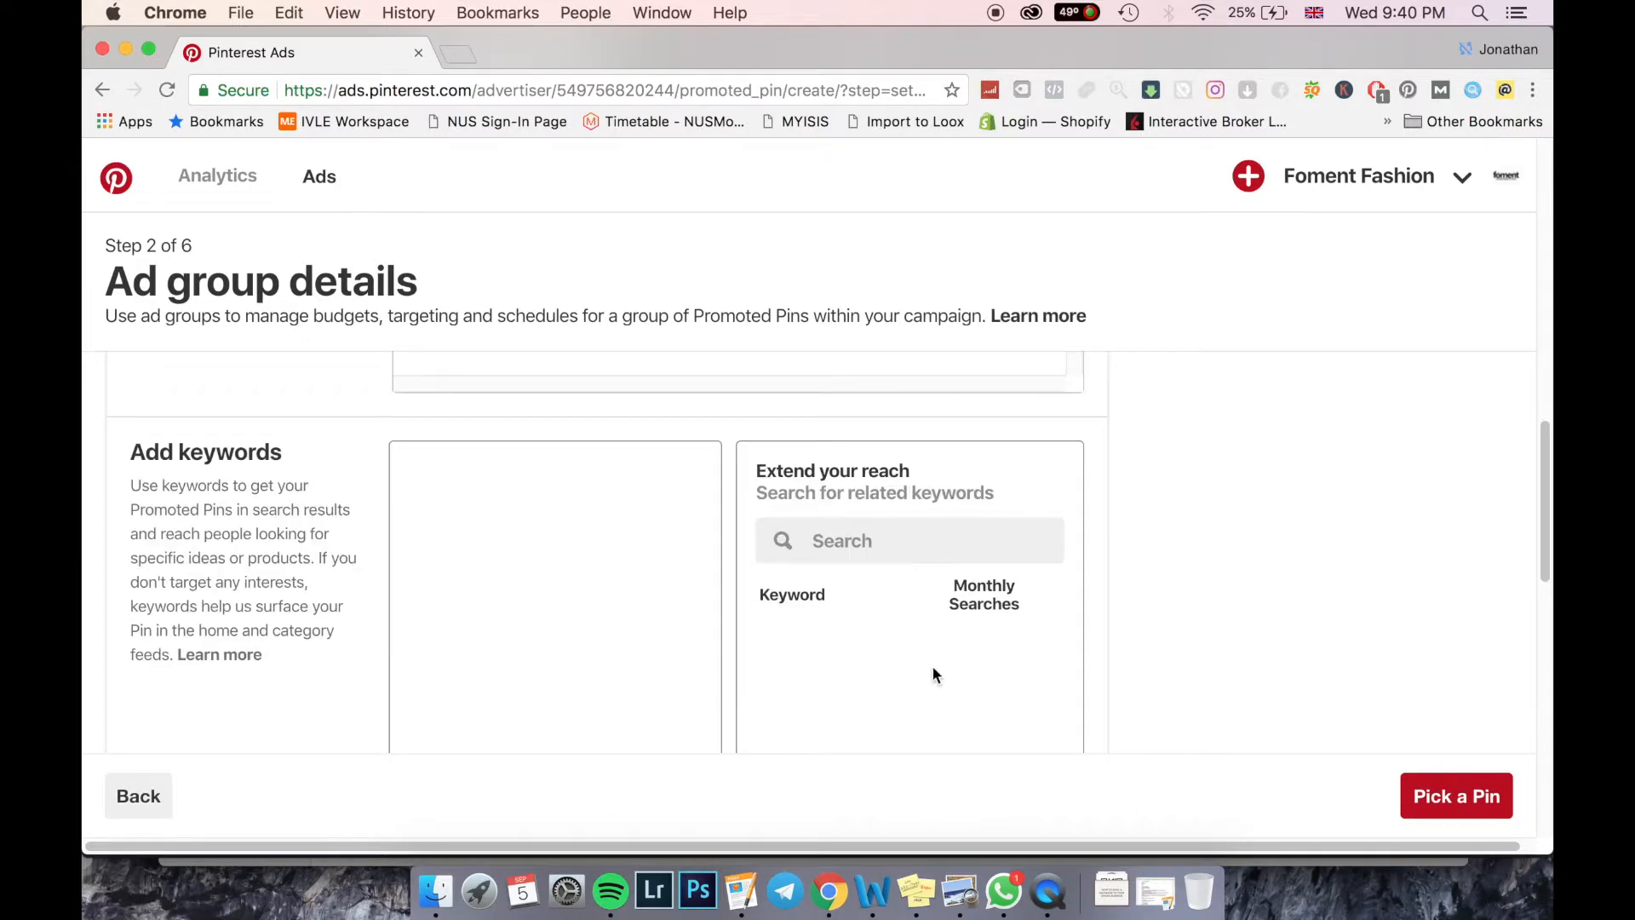
{"action": "scroll", "coordinate": [533, 499], "scroll_direction": "up", "scroll_amount": 5}
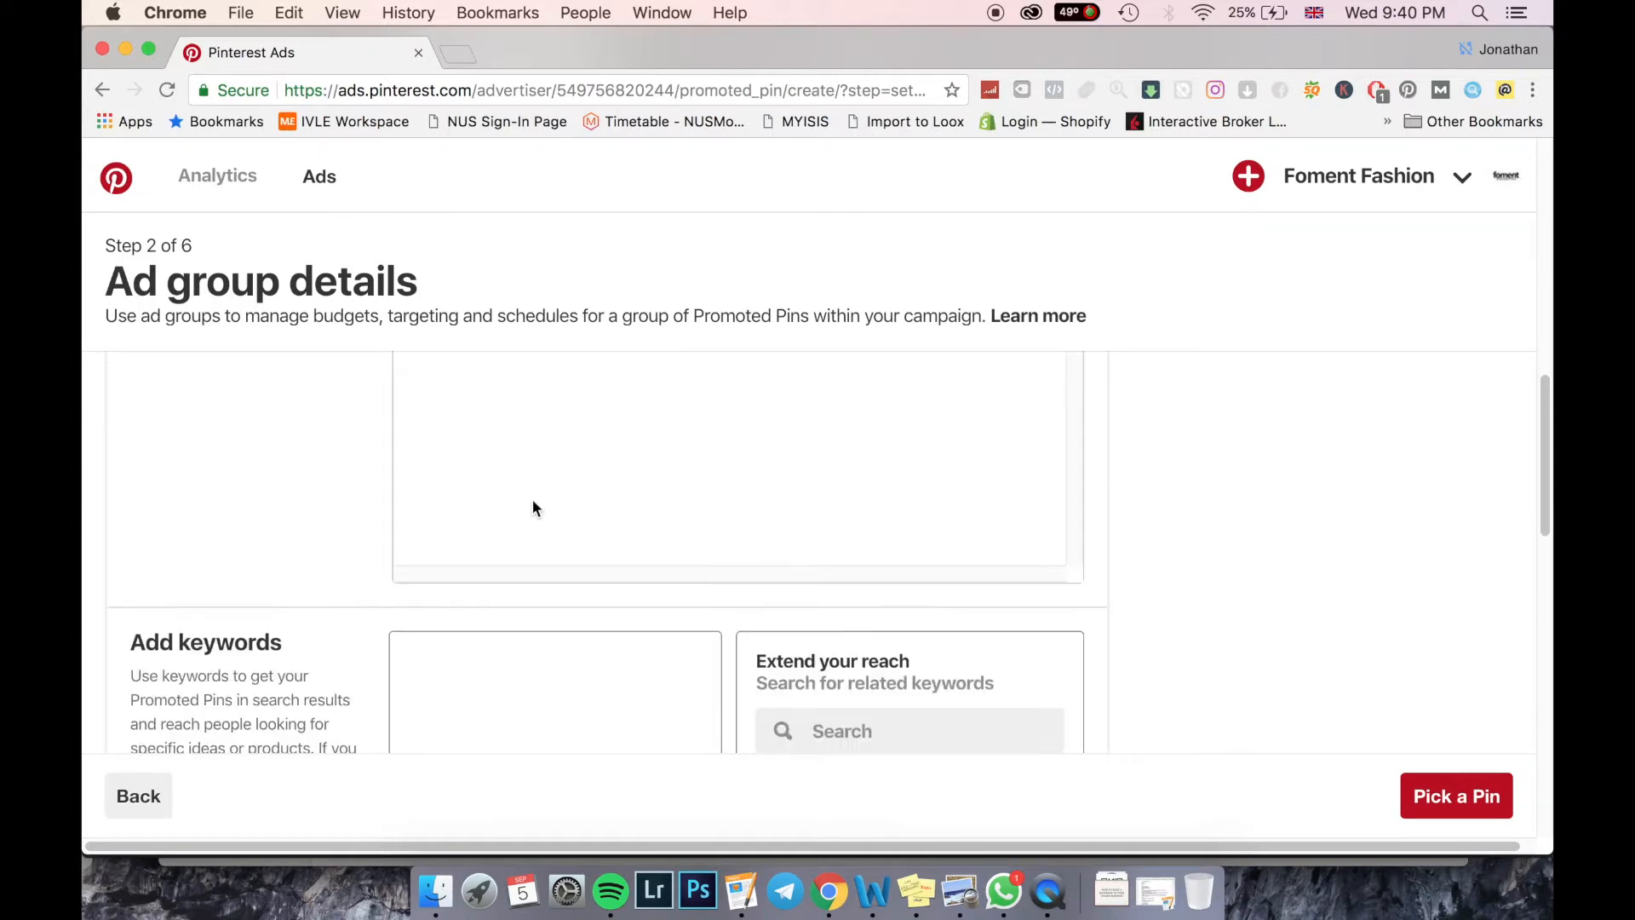
{"action": "scroll", "coordinate": [535, 502], "scroll_direction": "up", "scroll_amount": 1}
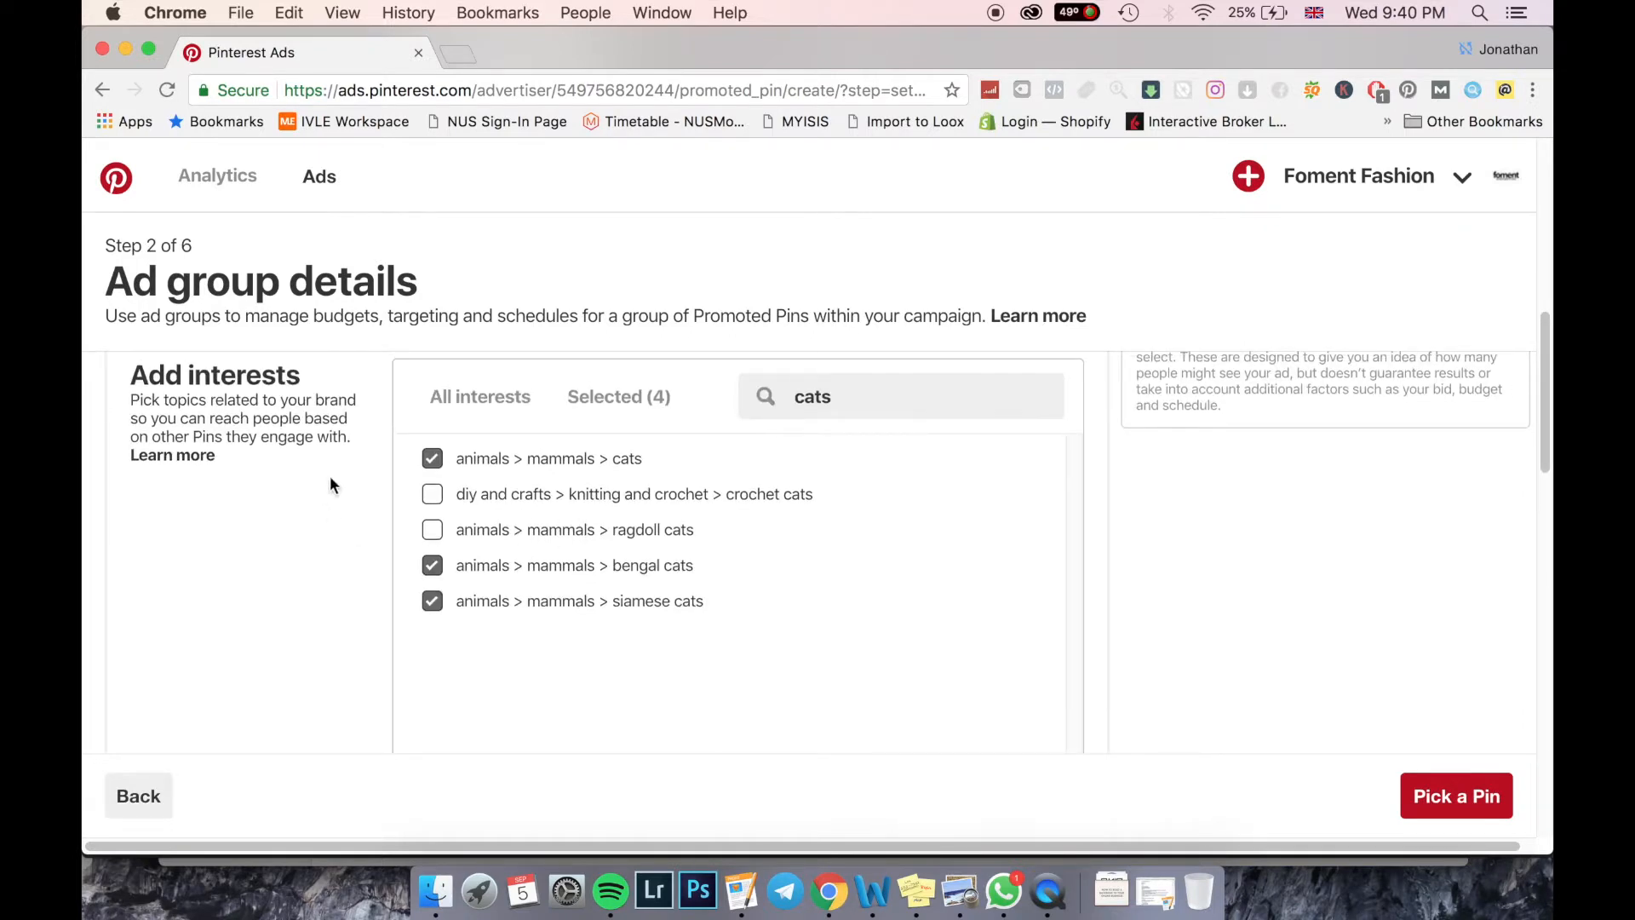
{"action": "scroll", "coordinate": [323, 469], "scroll_direction": "down", "scroll_amount": 5}
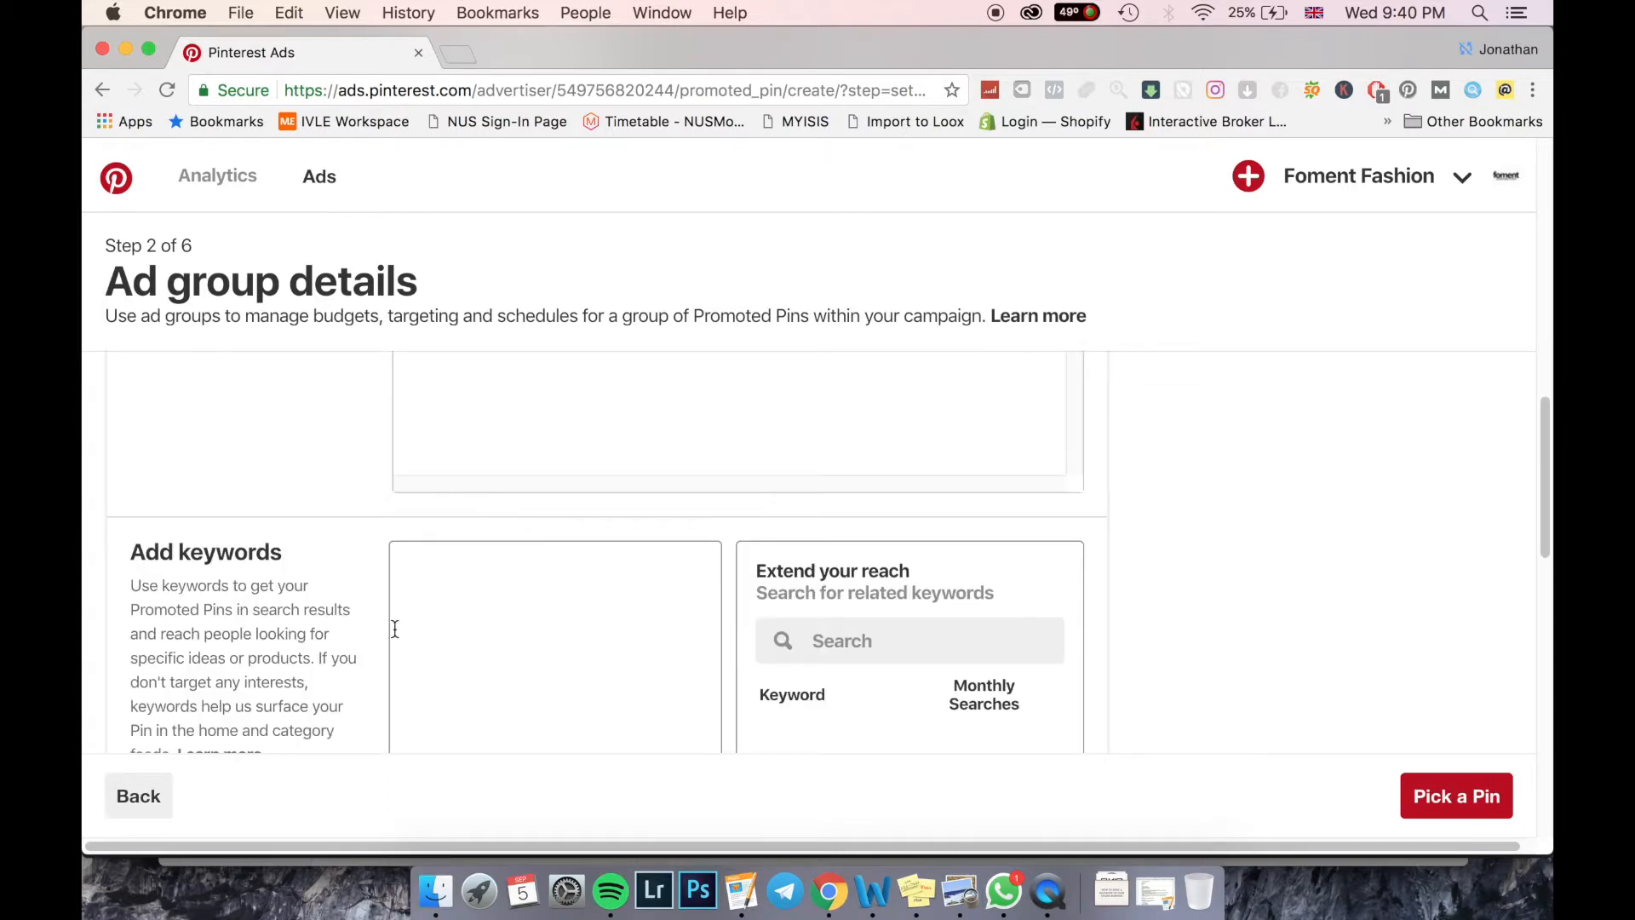
{"action": "scroll", "coordinate": [319, 634], "scroll_direction": "down", "scroll_amount": 1}
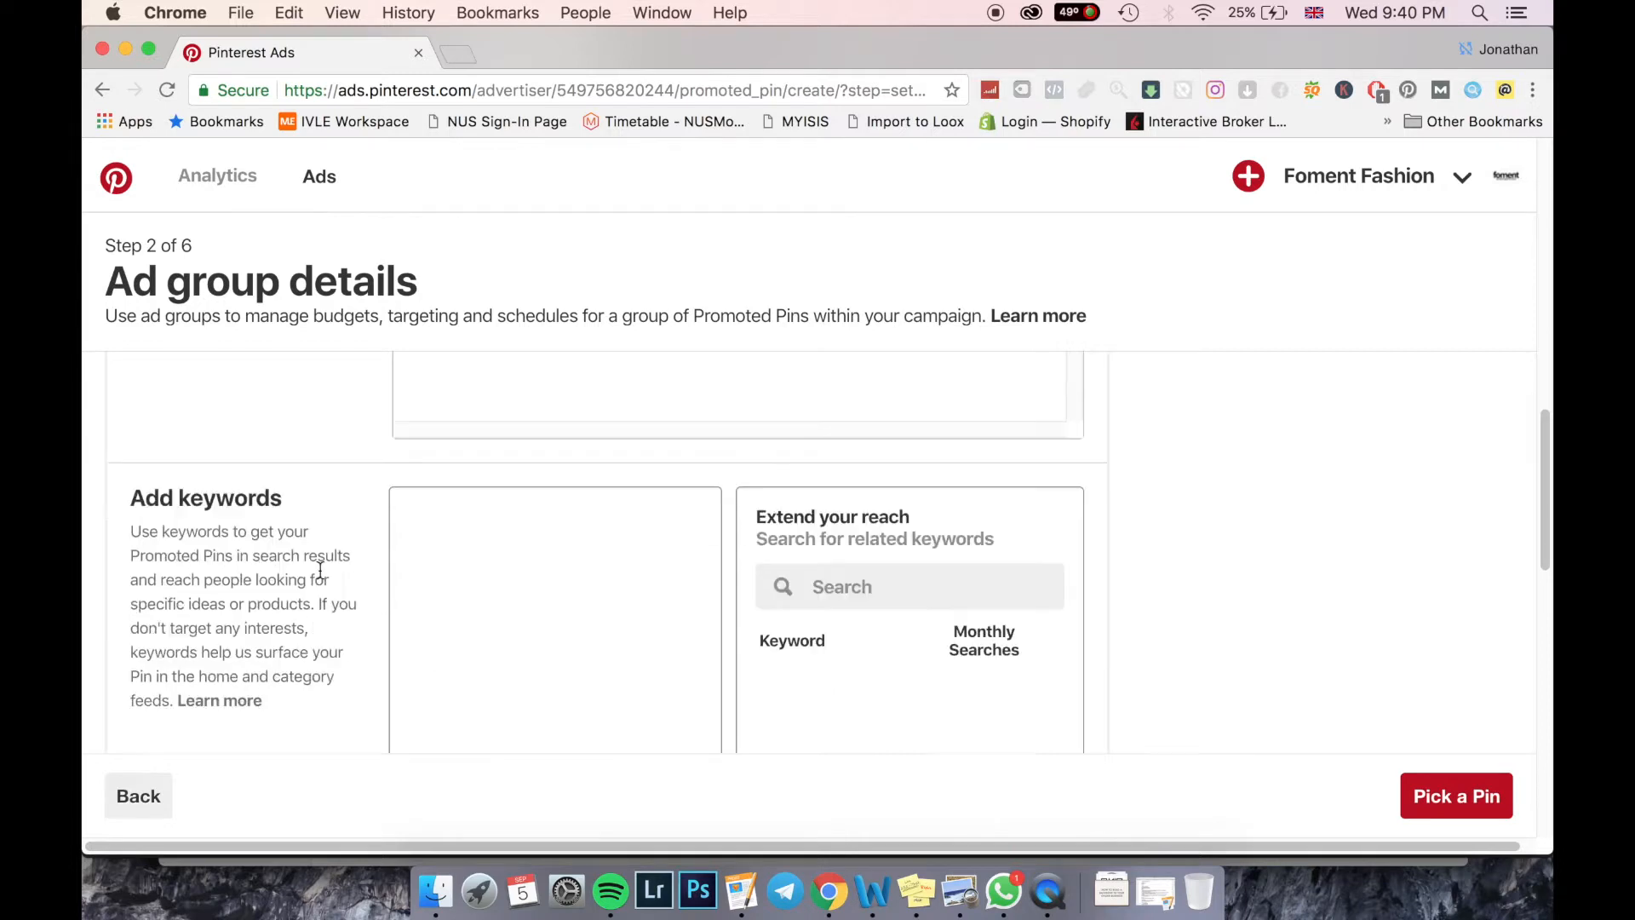
- Add "pet food" and "cat pet food" as the ad group's first keywords, one per line
{"action": "left_click", "coordinate": [519, 574]}
{"action": "scroll", "coordinate": [524, 553], "scroll_direction": "up", "scroll_amount": 3}
{"action": "scroll", "coordinate": [528, 536], "scroll_direction": "down", "scroll_amount": 3}
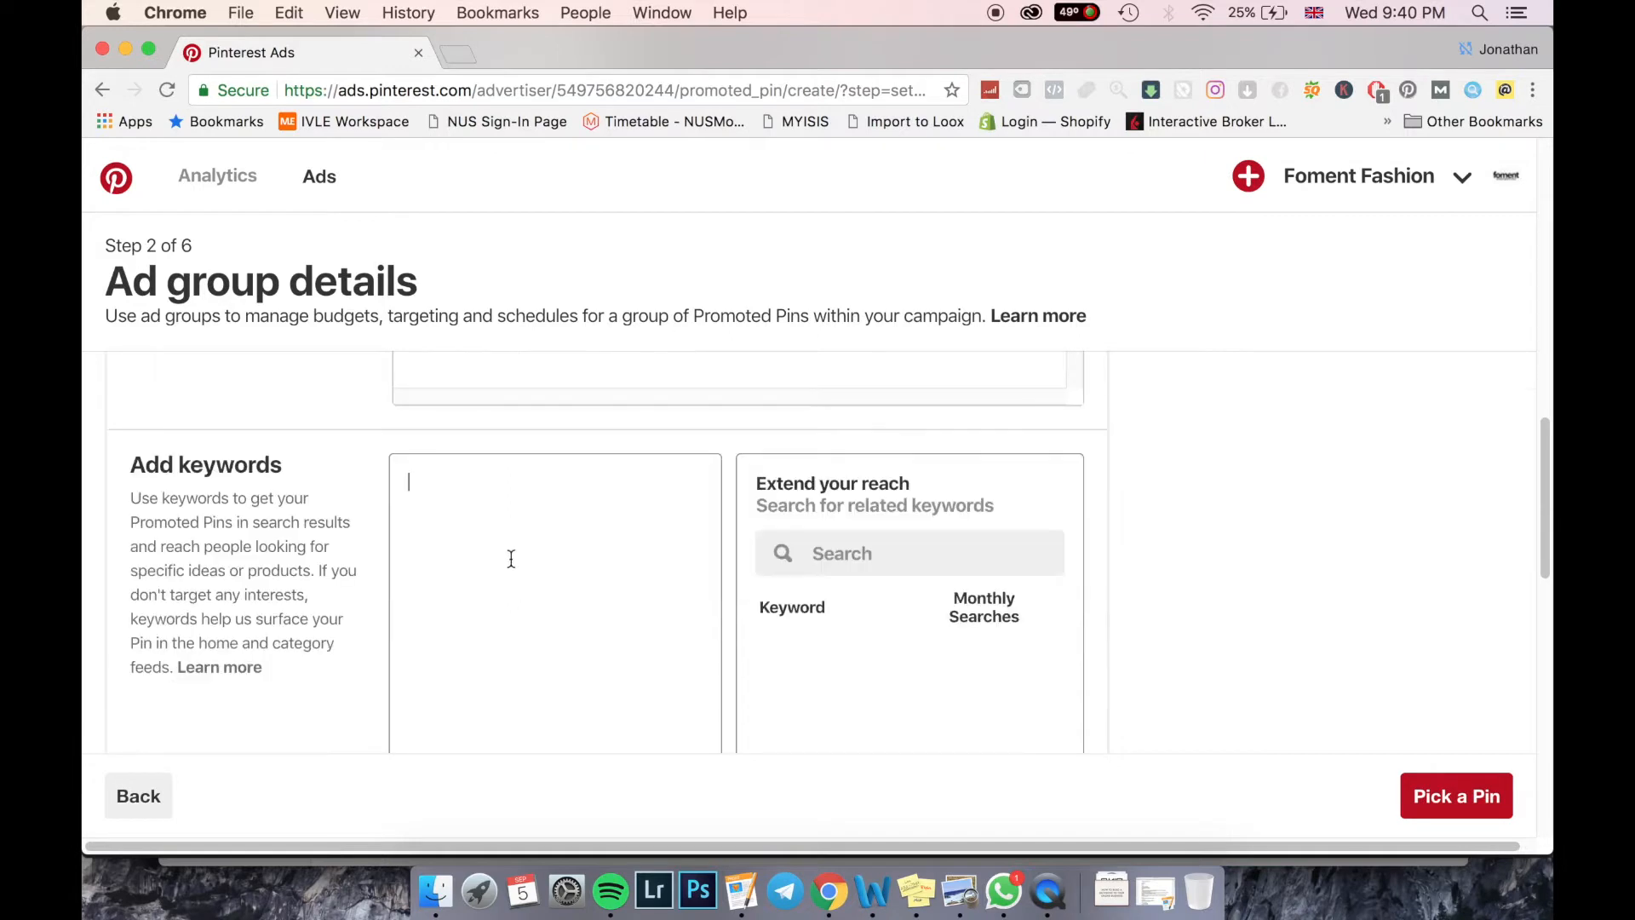
{"action": "type", "text": "pet food"}
{"action": "key", "text": "Return"}
{"action": "type", "text": "cat pet food"}
{"action": "key", "text": "Return"}
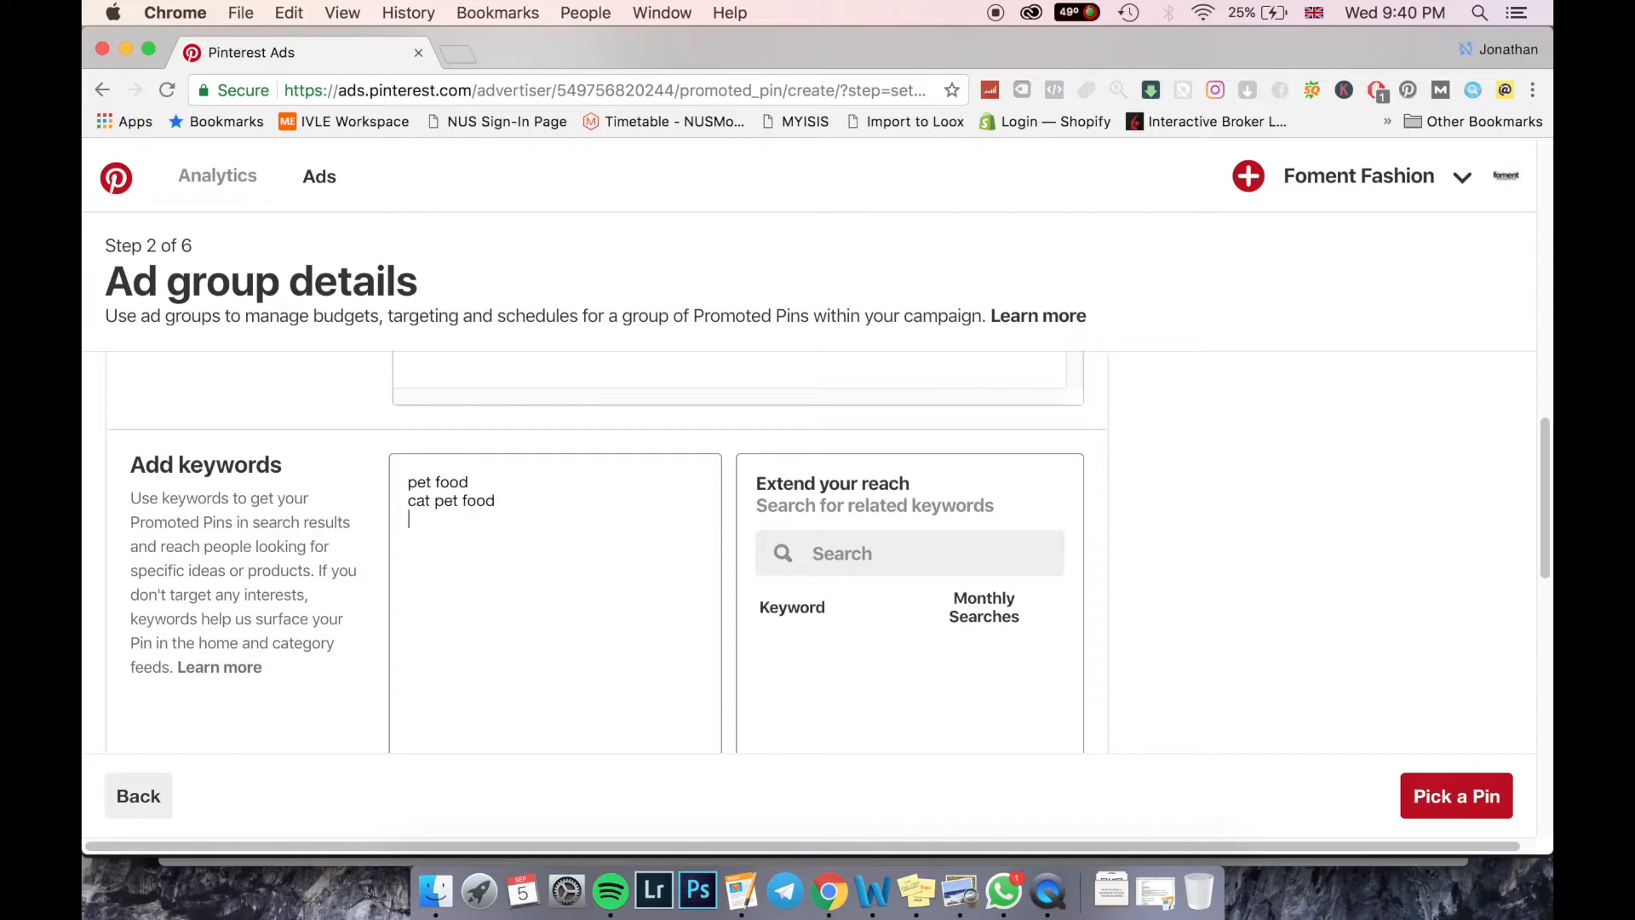
- Add the keywords "welfare for cats", "cat cuteness" and "nyan cat" to the ad group's keyword list
{"action": "type", "text": "welfare c"}
{"action": "key", "text": "BackSpace"}
{"action": "type", "text": "for cats"}
{"action": "key", "text": "Return"}
{"action": "type", "text": "cat cutene"}
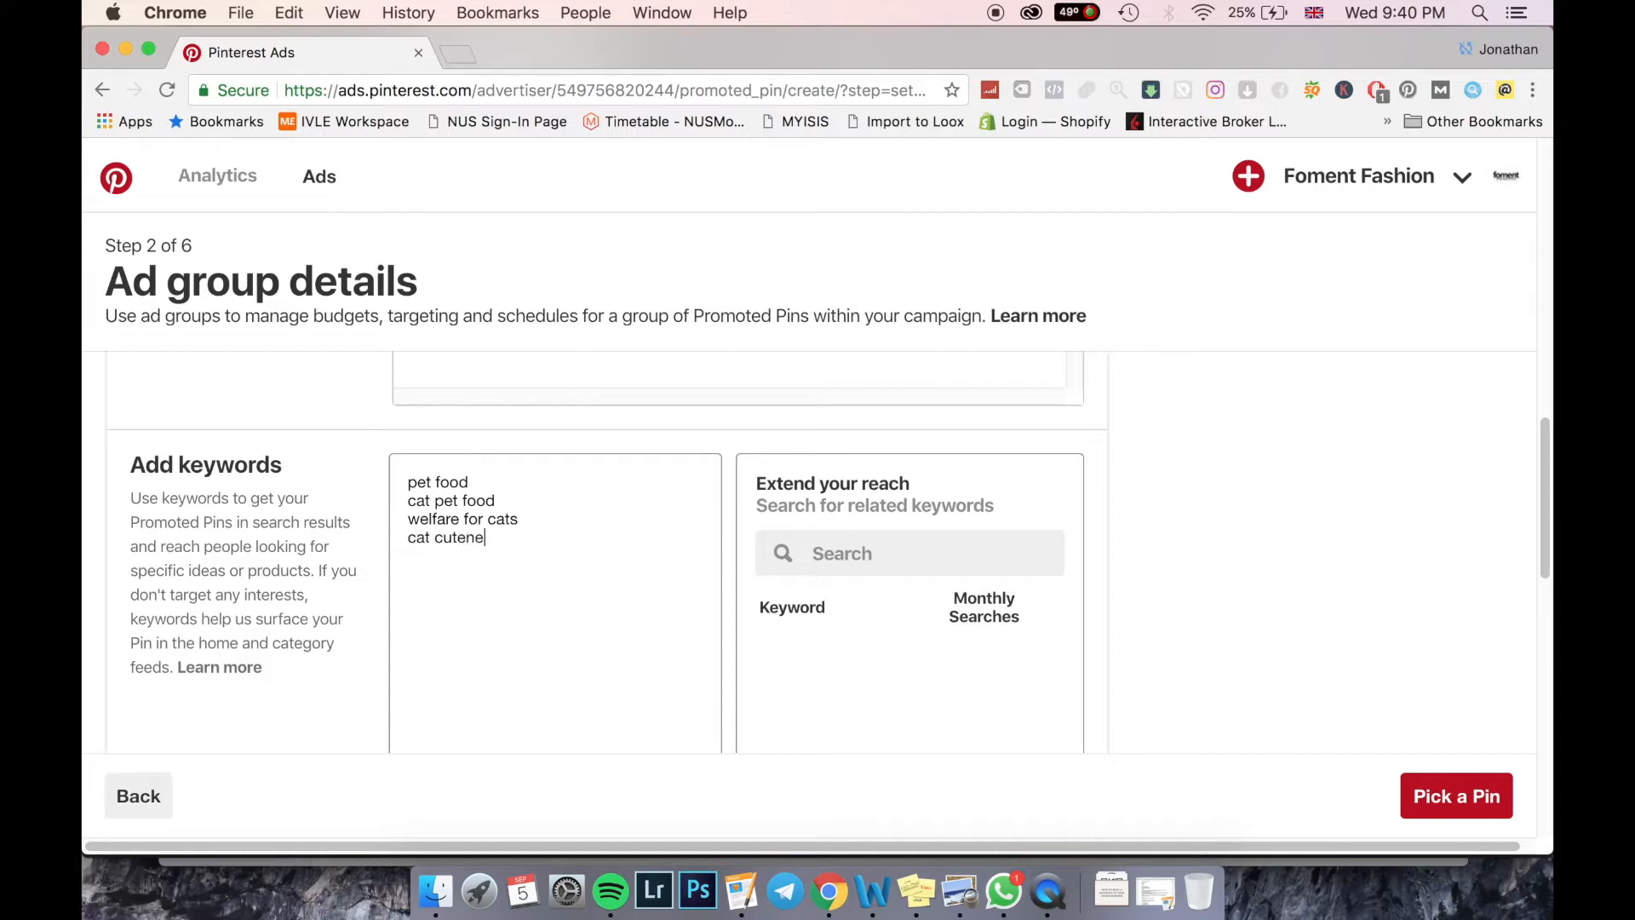
{"action": "type", "text": "ss c"}
{"action": "key", "text": "Return"}
{"action": "type", "text": "nyan cat"}
- Search related keywords for "pet food" and add fromm dog food, organic dog food and zignature dog food
{"action": "scroll", "coordinate": [610, 589], "scroll_direction": "down", "scroll_amount": 2}
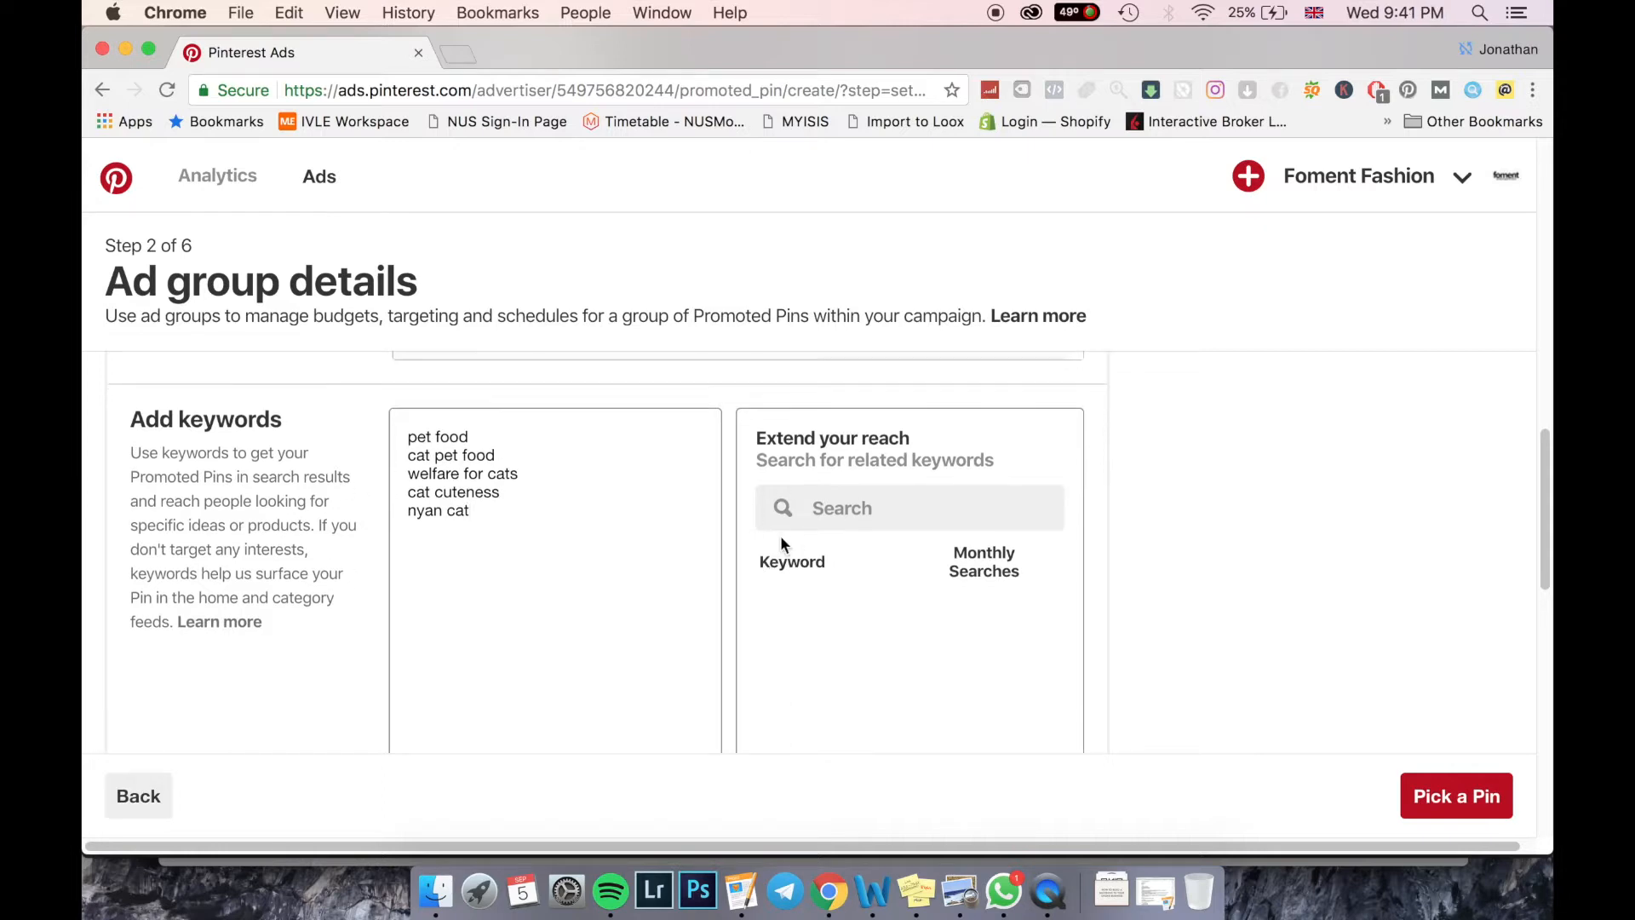
{"action": "left_click", "coordinate": [873, 507]}
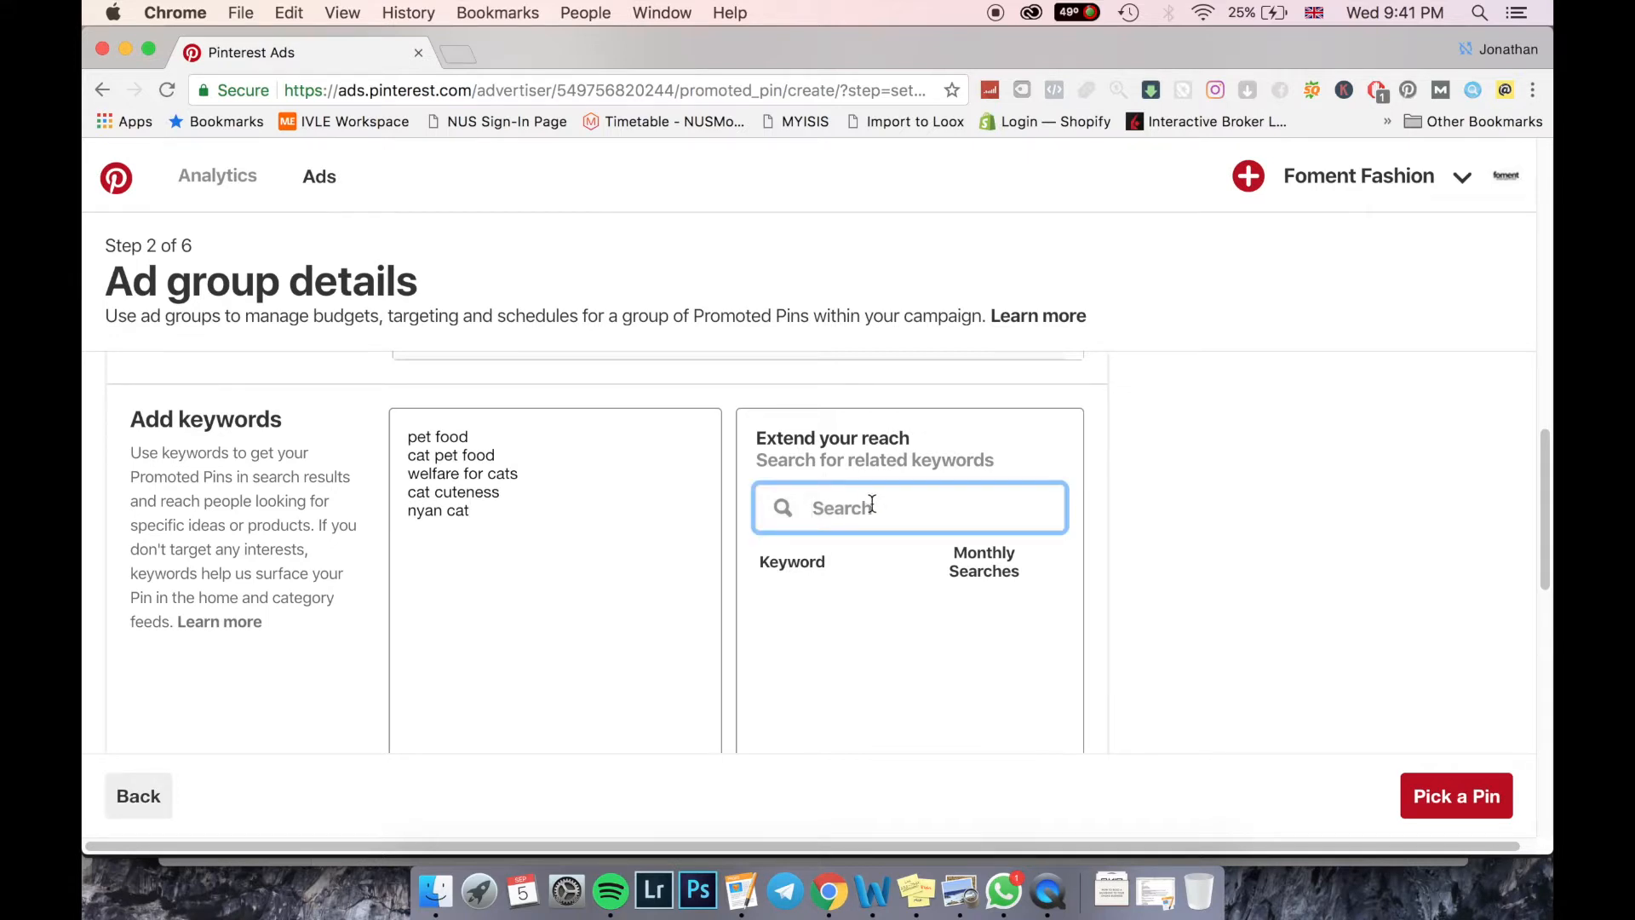
{"action": "scroll", "coordinate": [883, 523], "scroll_direction": "down", "scroll_amount": 1}
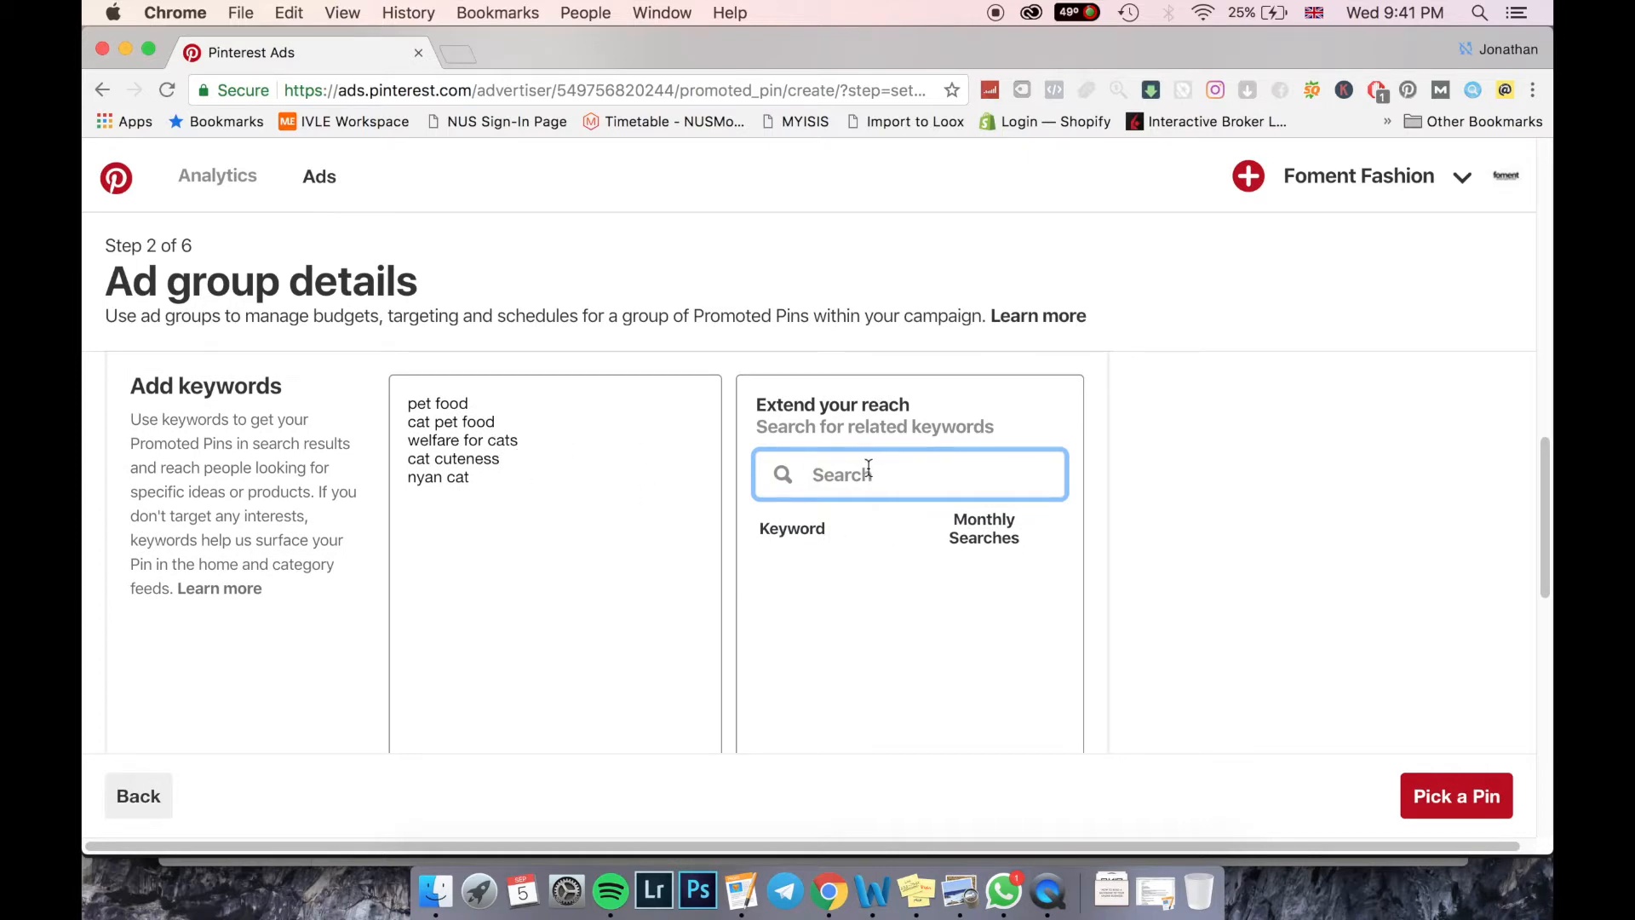
{"action": "type", "text": "pet food"}
{"action": "scroll", "coordinate": [653, 548], "scroll_direction": "down", "scroll_amount": 3}
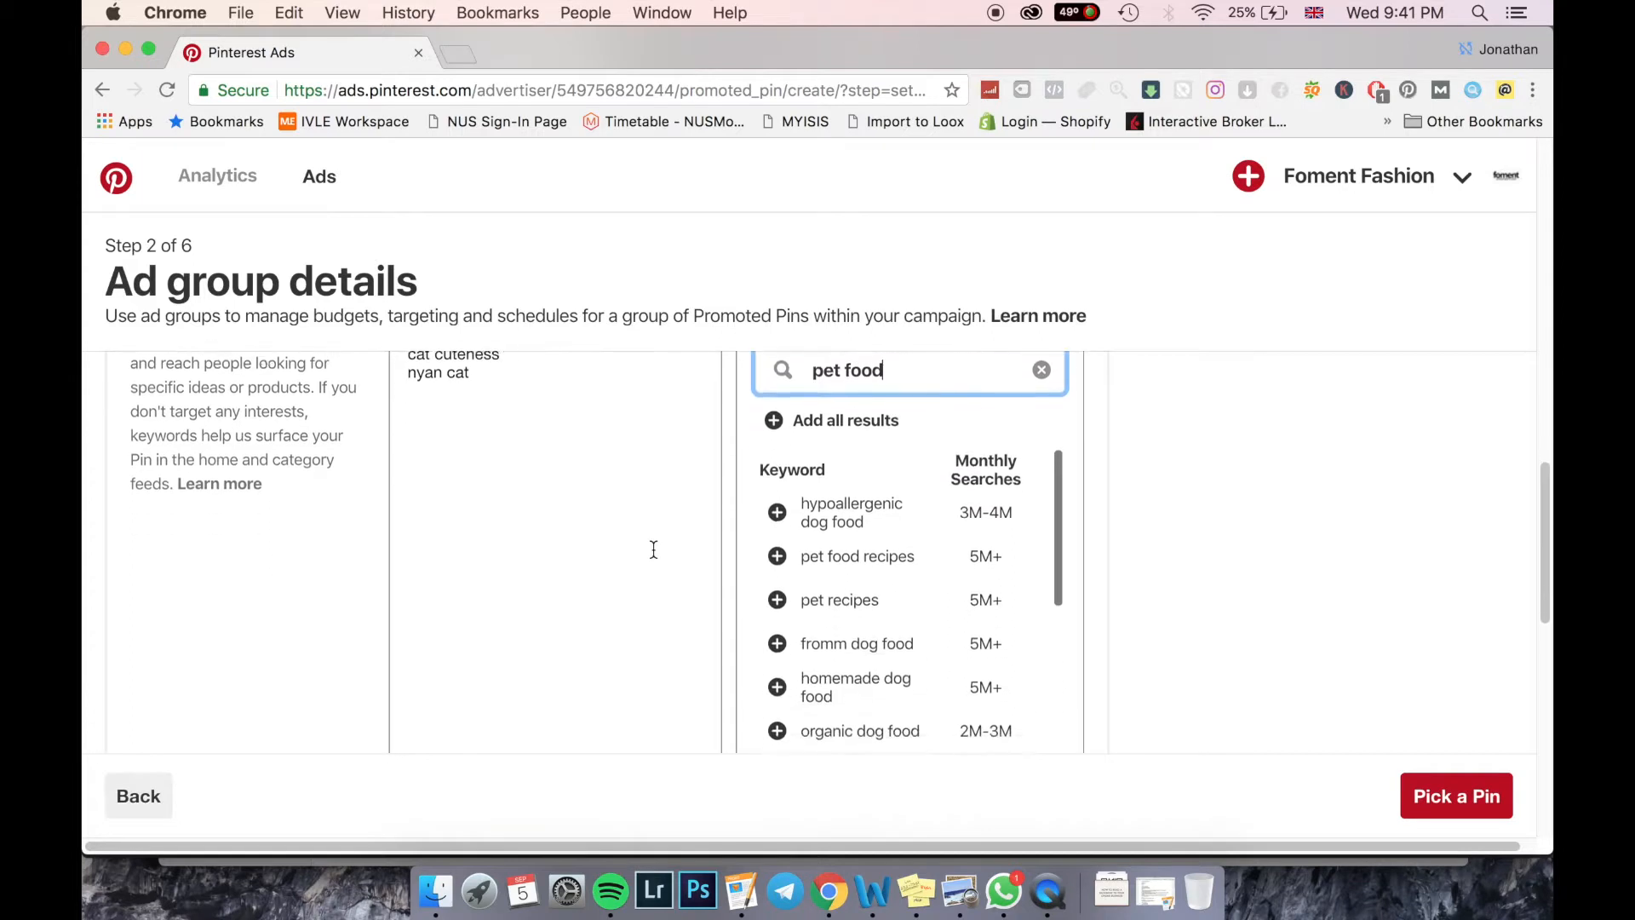
{"action": "scroll", "coordinate": [866, 511], "scroll_direction": "down", "scroll_amount": 3}
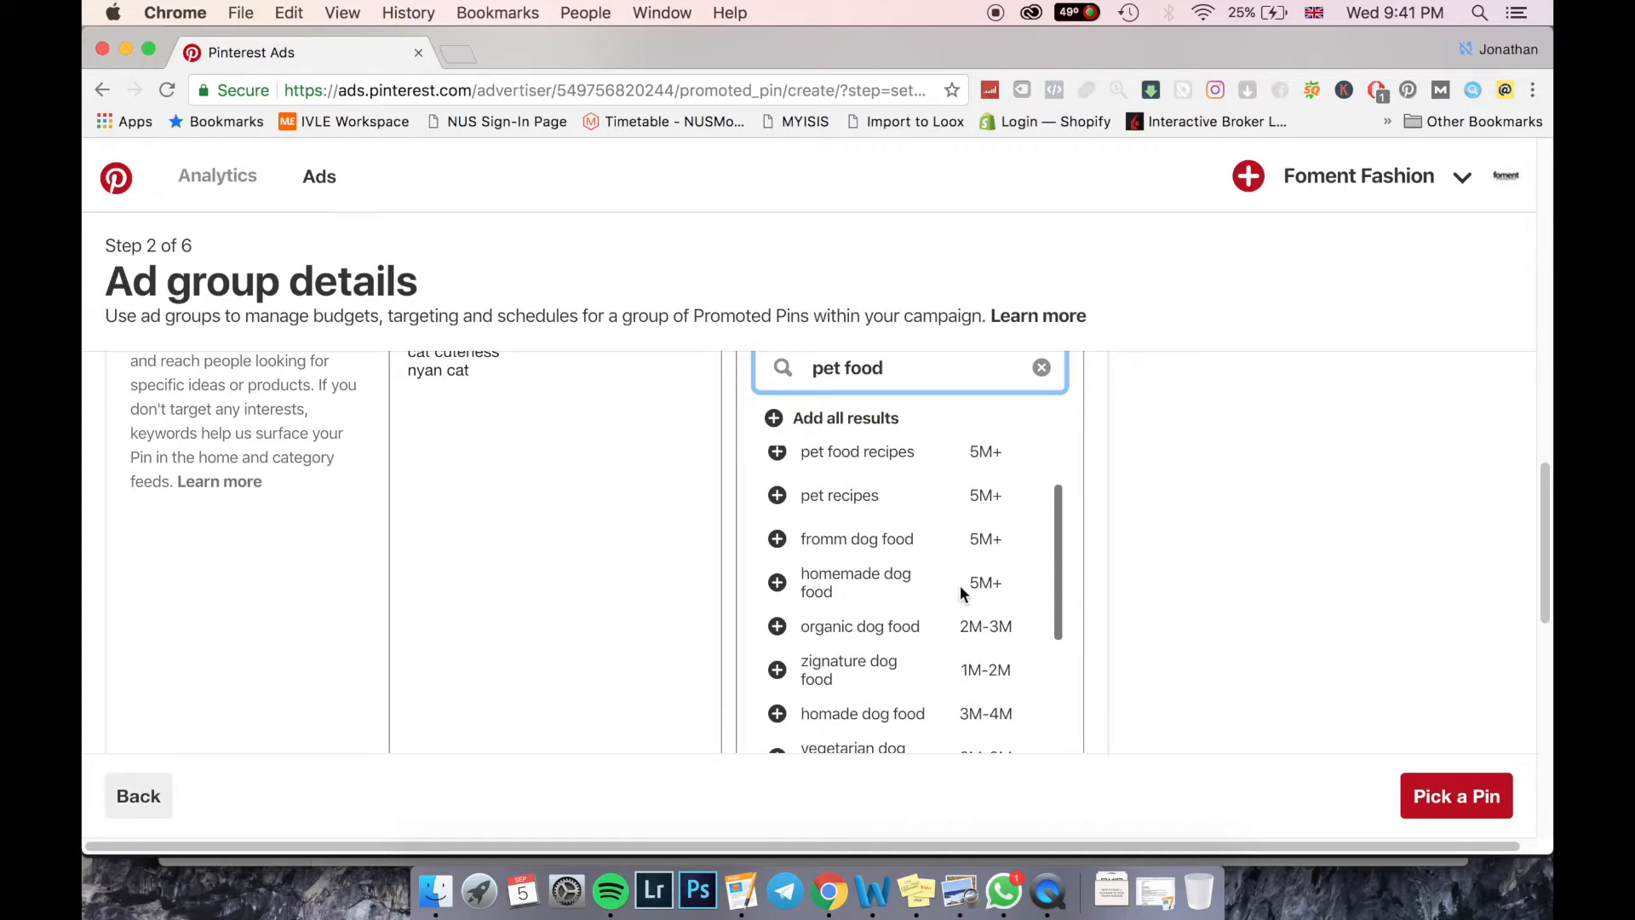
{"action": "scroll", "coordinate": [958, 585], "scroll_direction": "down", "scroll_amount": 1}
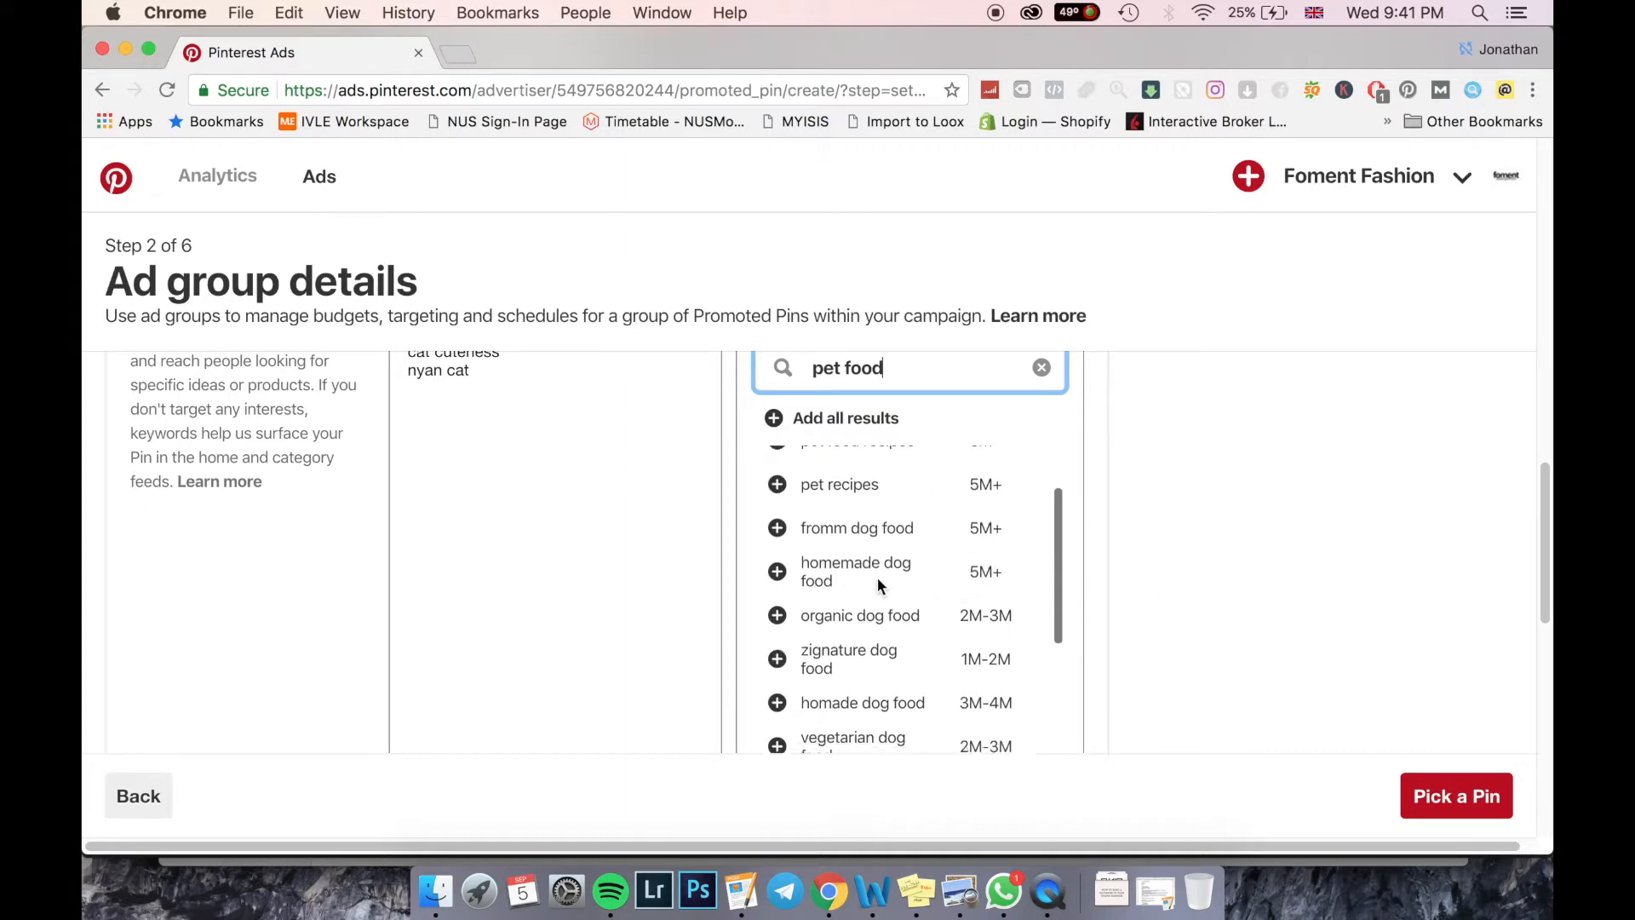
{"action": "left_click", "coordinate": [777, 528]}
{"action": "left_click", "coordinate": [777, 615]}
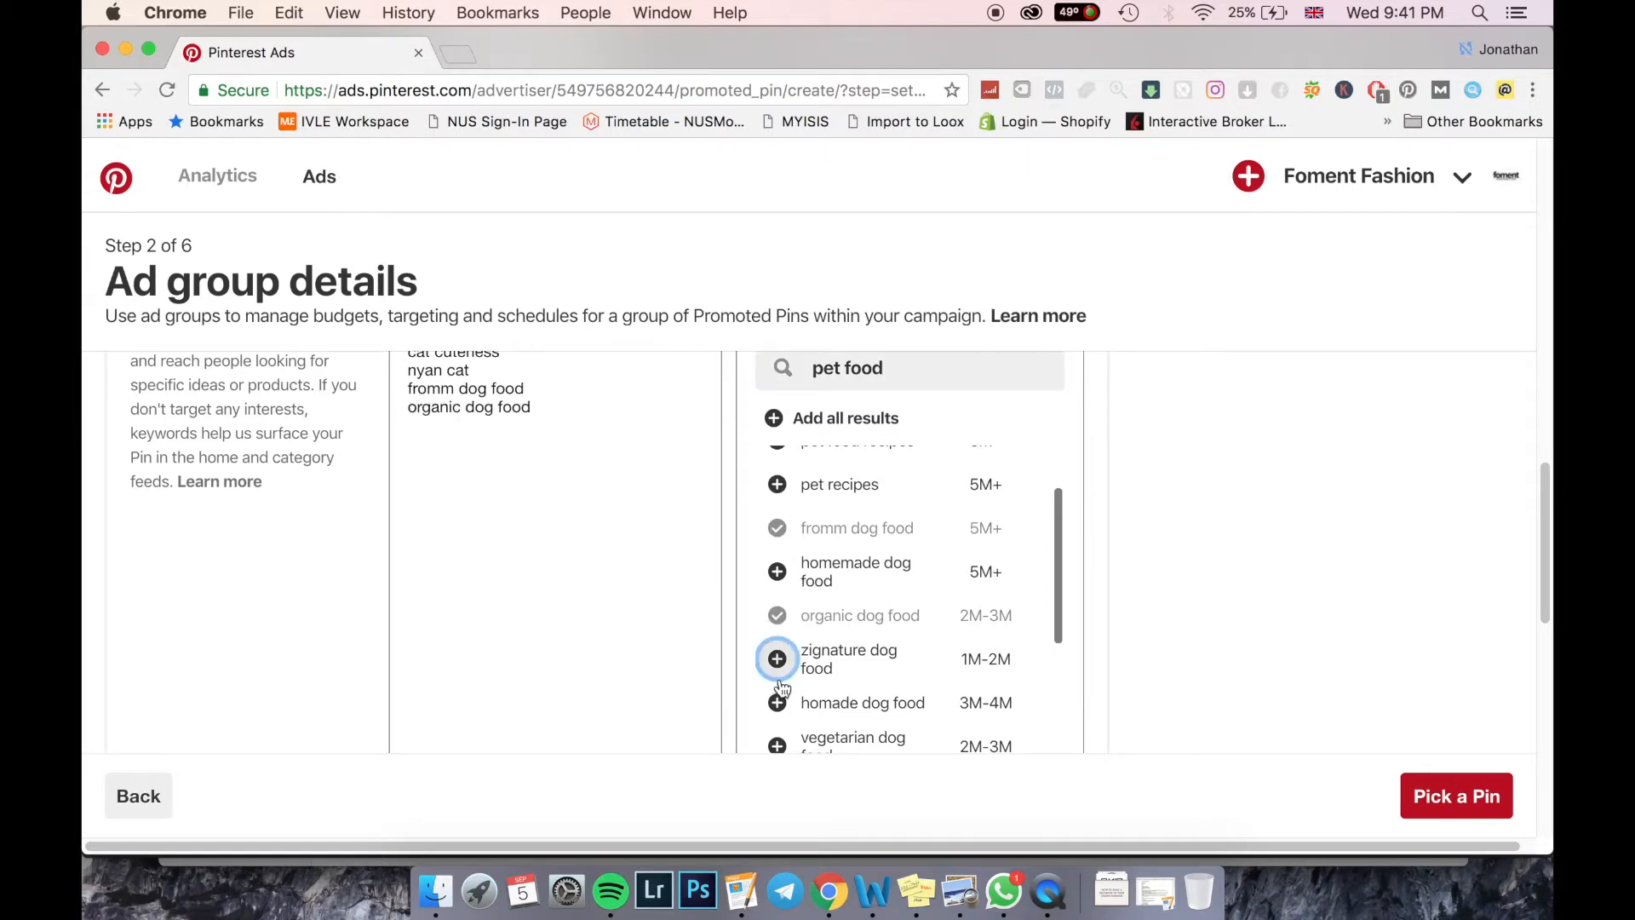
{"action": "left_click", "coordinate": [776, 659]}
{"action": "scroll", "coordinate": [584, 618], "scroll_direction": "up", "scroll_amount": 2}
- Turn off expanding interests and keywords based on the Pin, and set the locations to specific ones
{"action": "scroll", "coordinate": [598, 628], "scroll_direction": "down", "scroll_amount": 6}
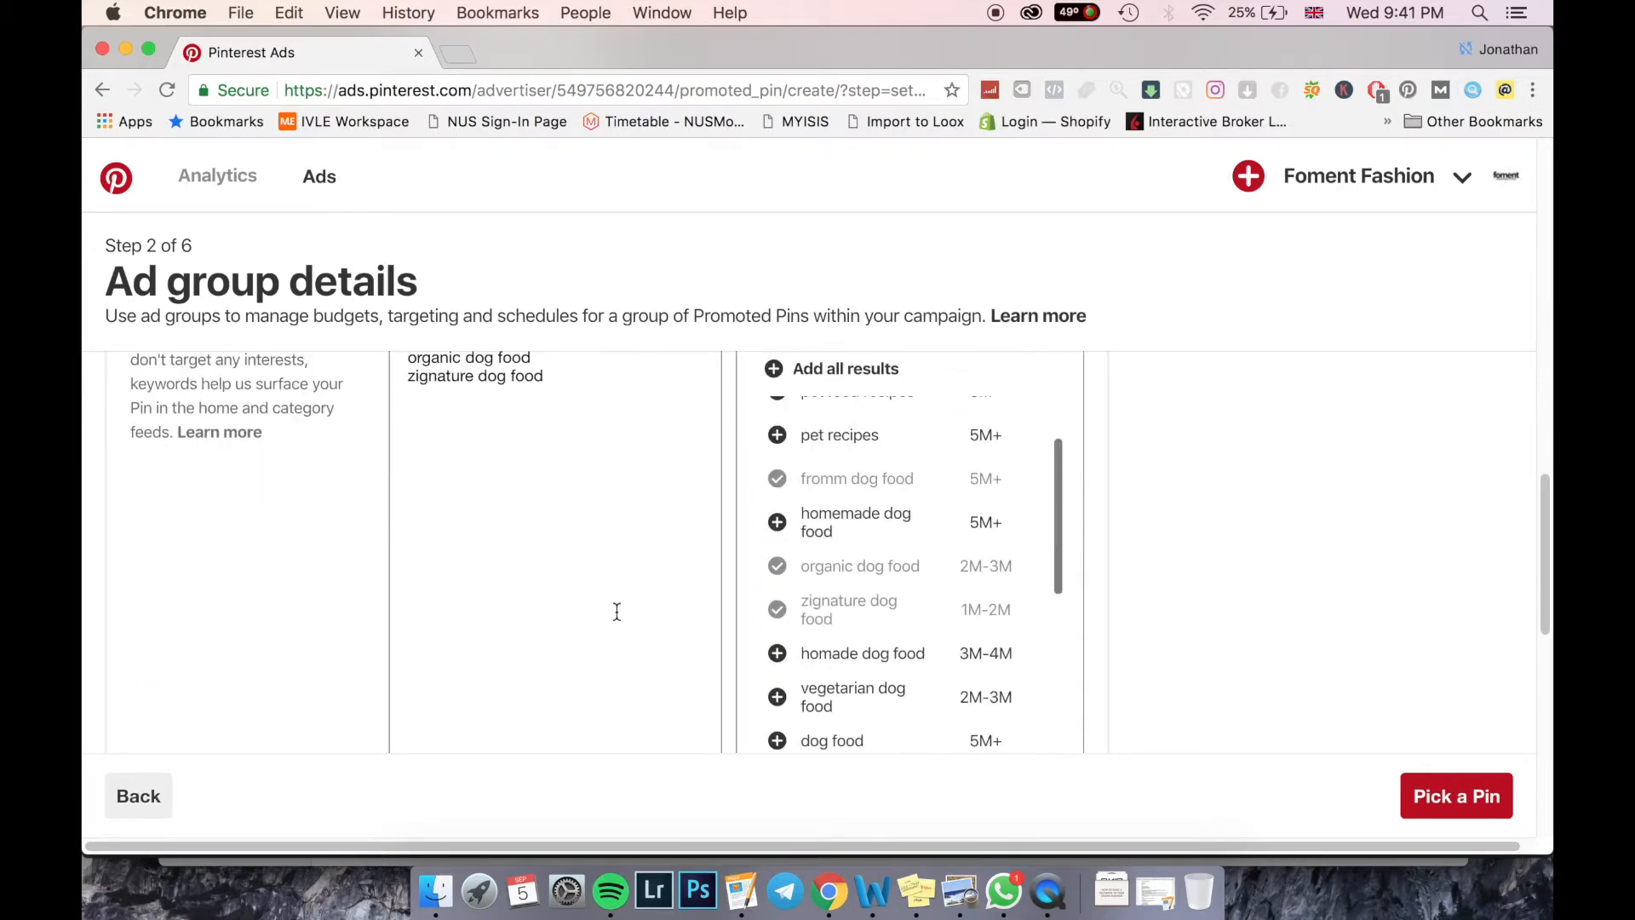
{"action": "scroll", "coordinate": [600, 617], "scroll_direction": "down", "scroll_amount": 3}
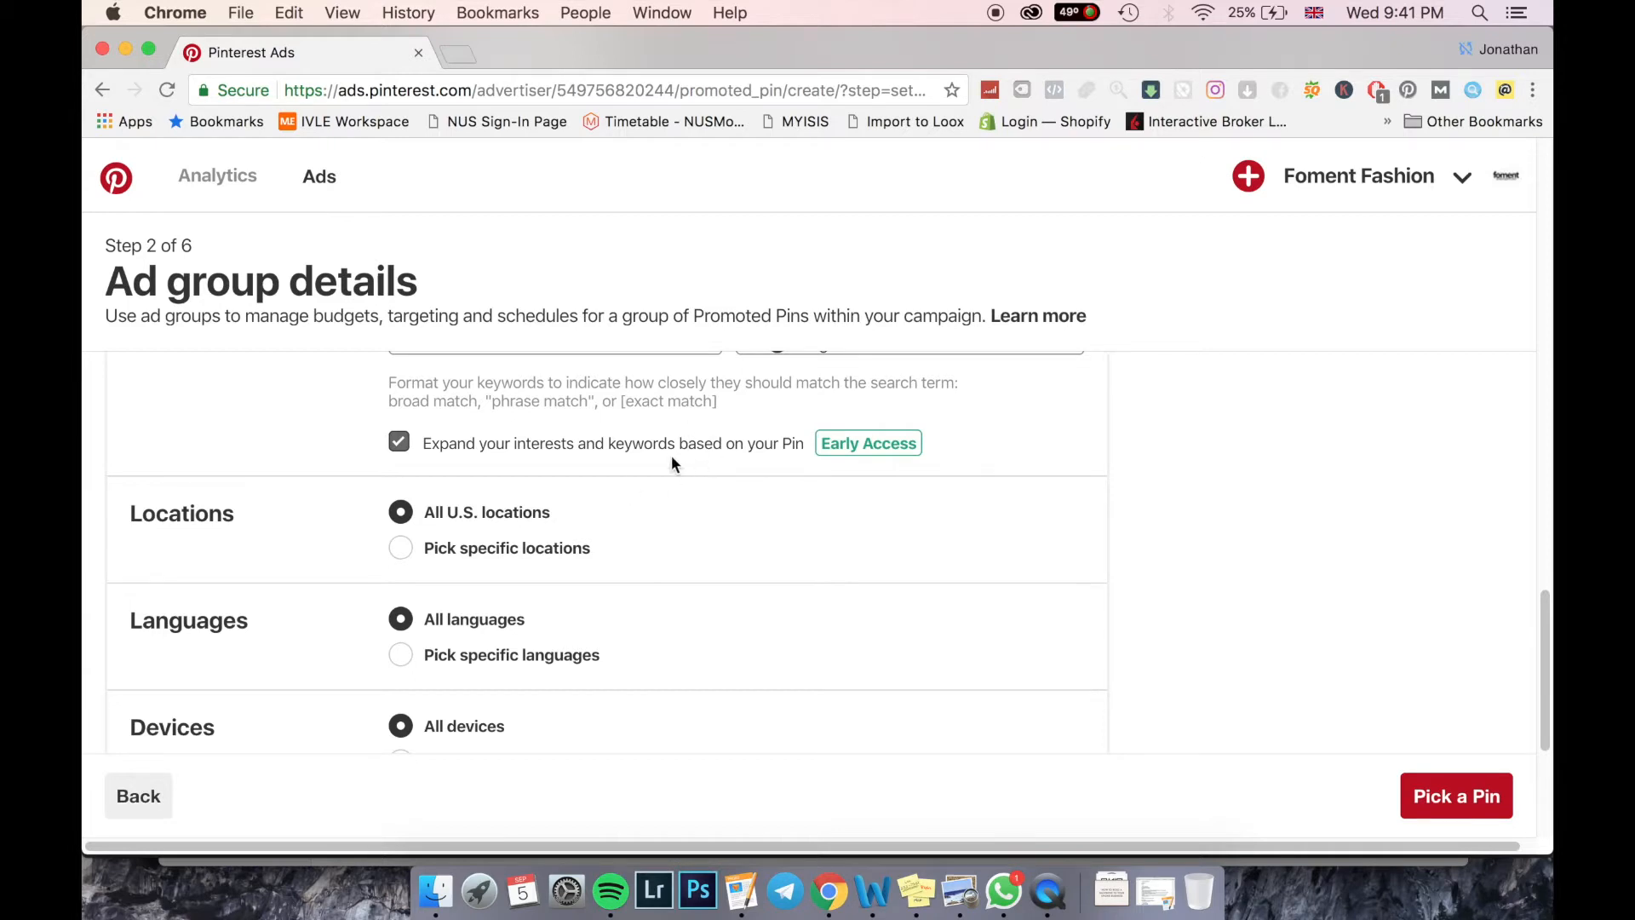
{"action": "left_click", "coordinate": [399, 441]}
{"action": "scroll", "coordinate": [558, 543], "scroll_direction": "down", "scroll_amount": 1}
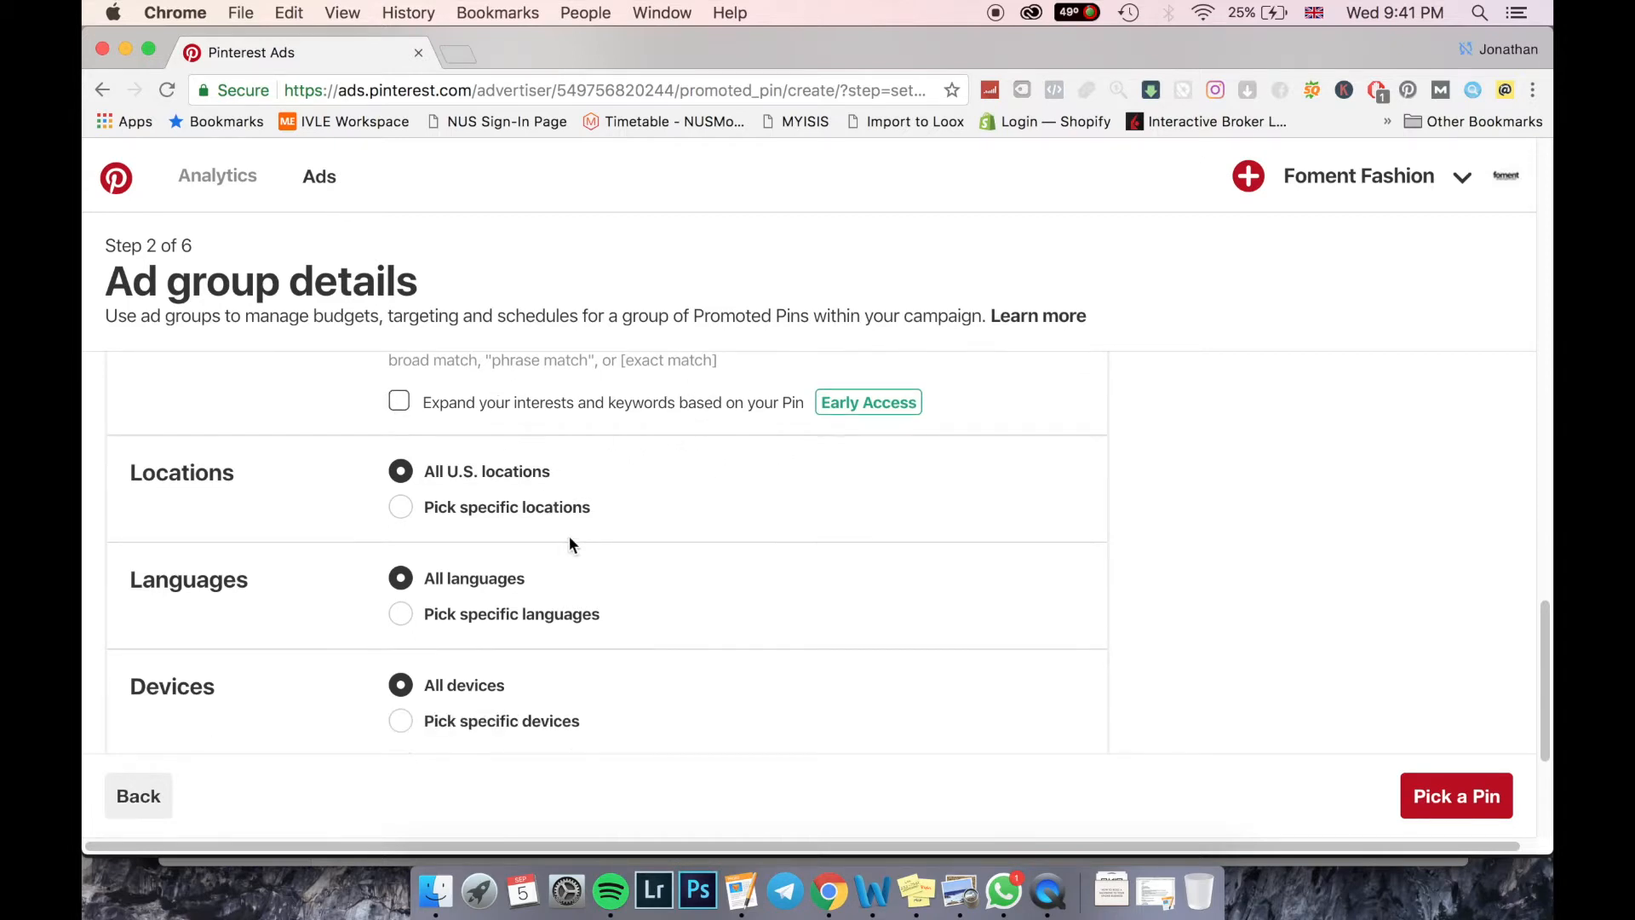
{"action": "left_click", "coordinate": [420, 509]}
{"action": "scroll", "coordinate": [292, 515], "scroll_direction": "down", "scroll_amount": 3}
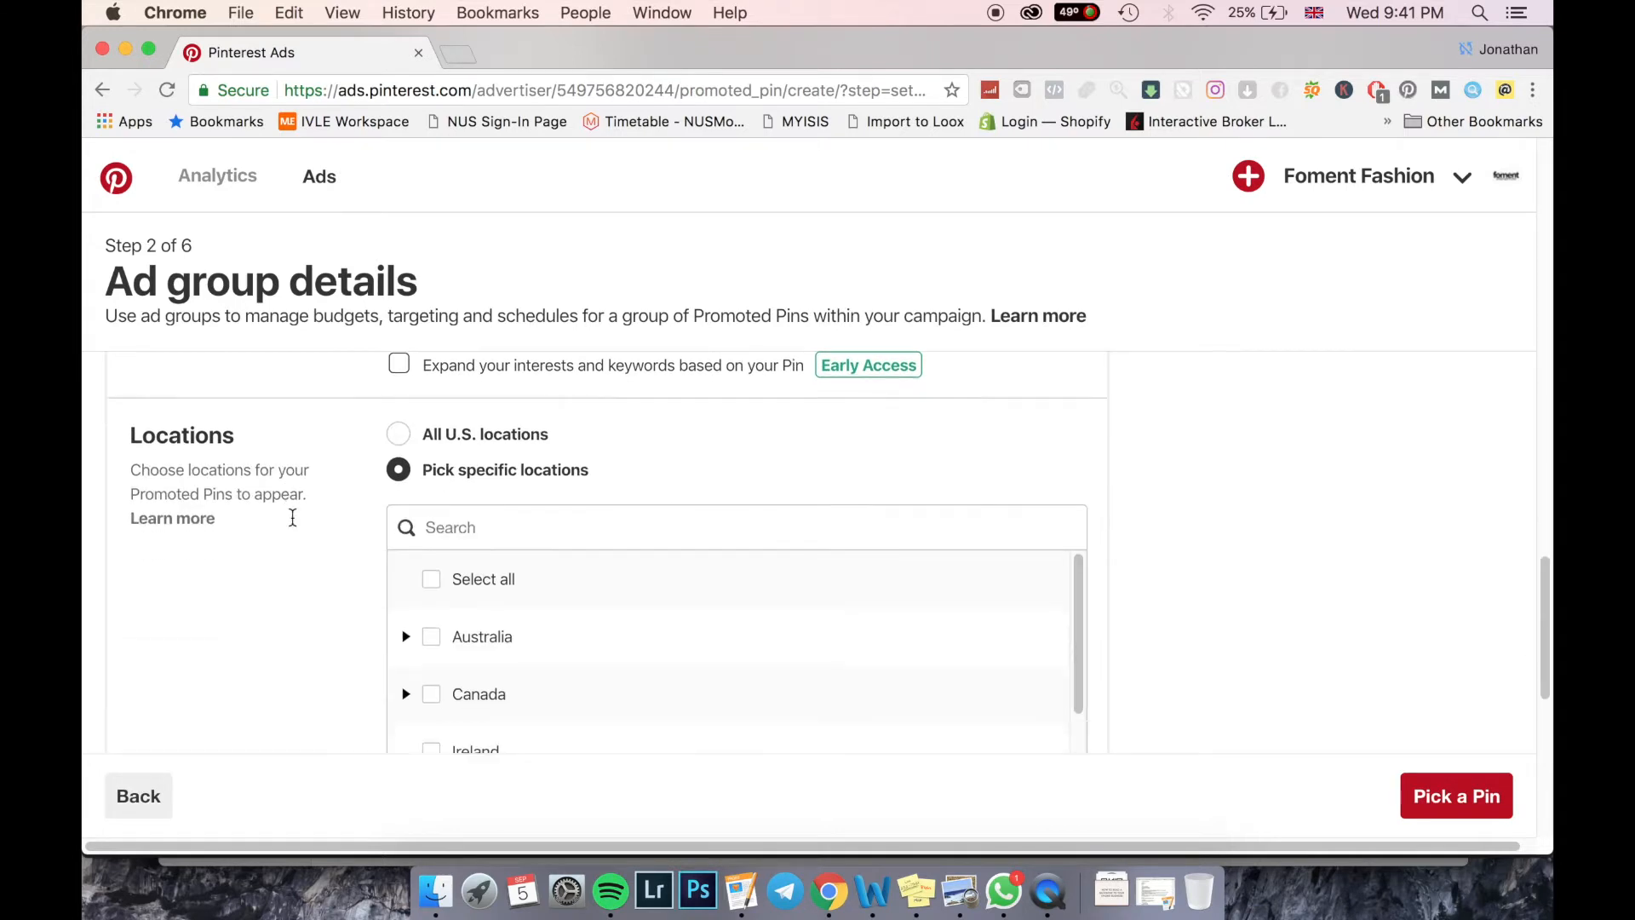
{"action": "scroll", "coordinate": [336, 507], "scroll_direction": "down", "scroll_amount": 2}
{"action": "scroll", "coordinate": [337, 509], "scroll_direction": "up", "scroll_amount": 5}
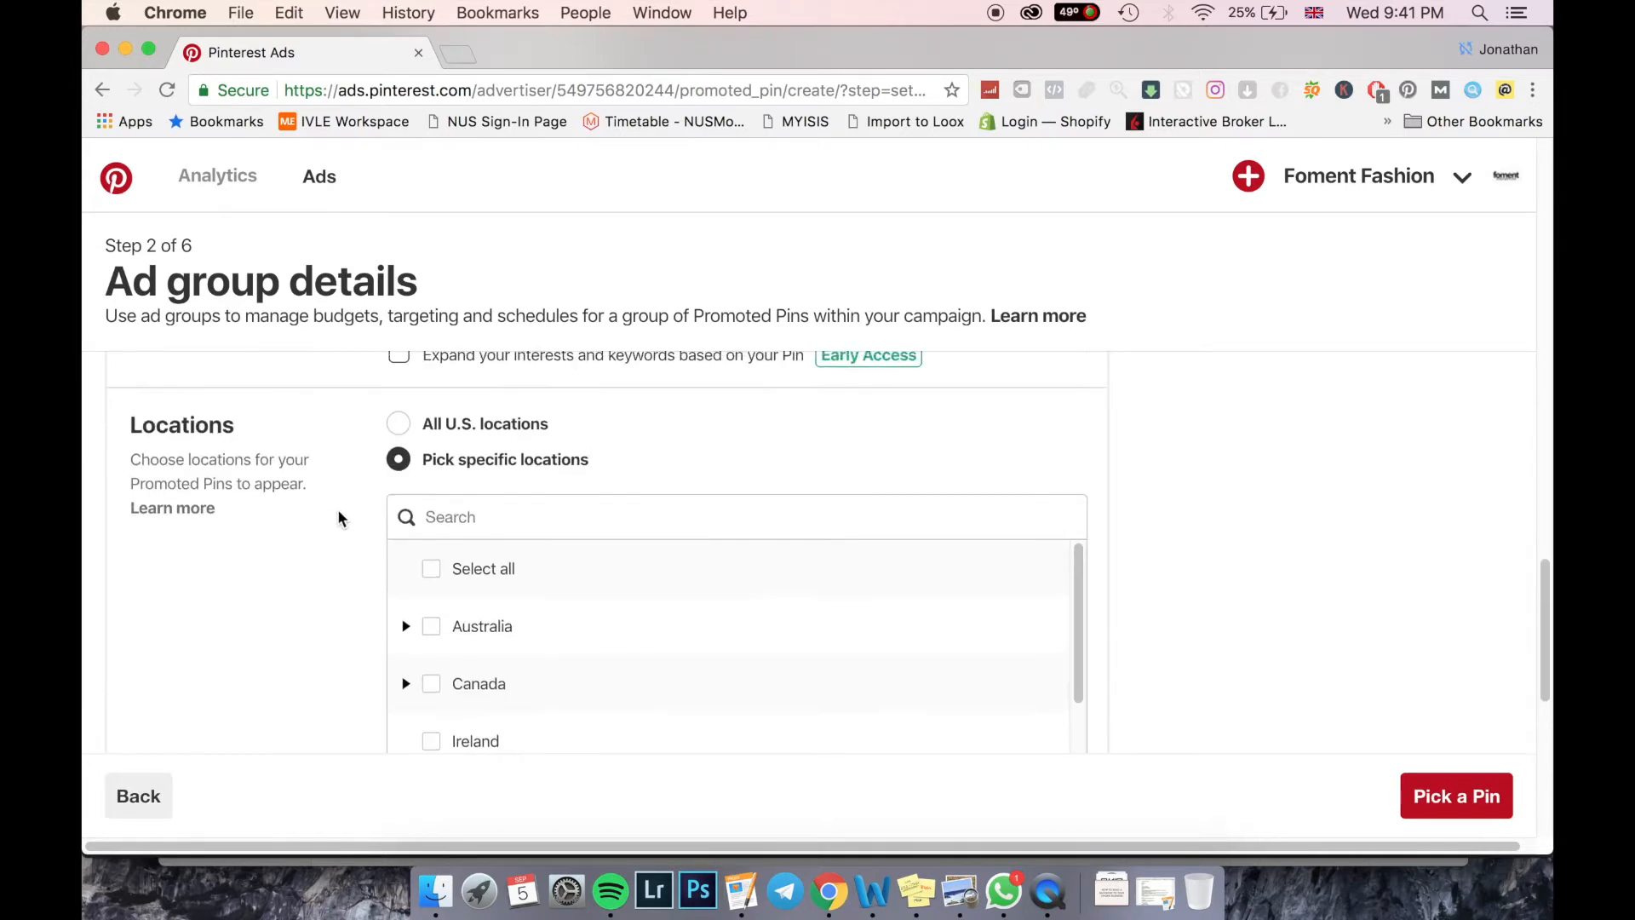
- Search the target locations for "ontario" and clear the search
{"action": "left_click", "coordinate": [503, 516]}
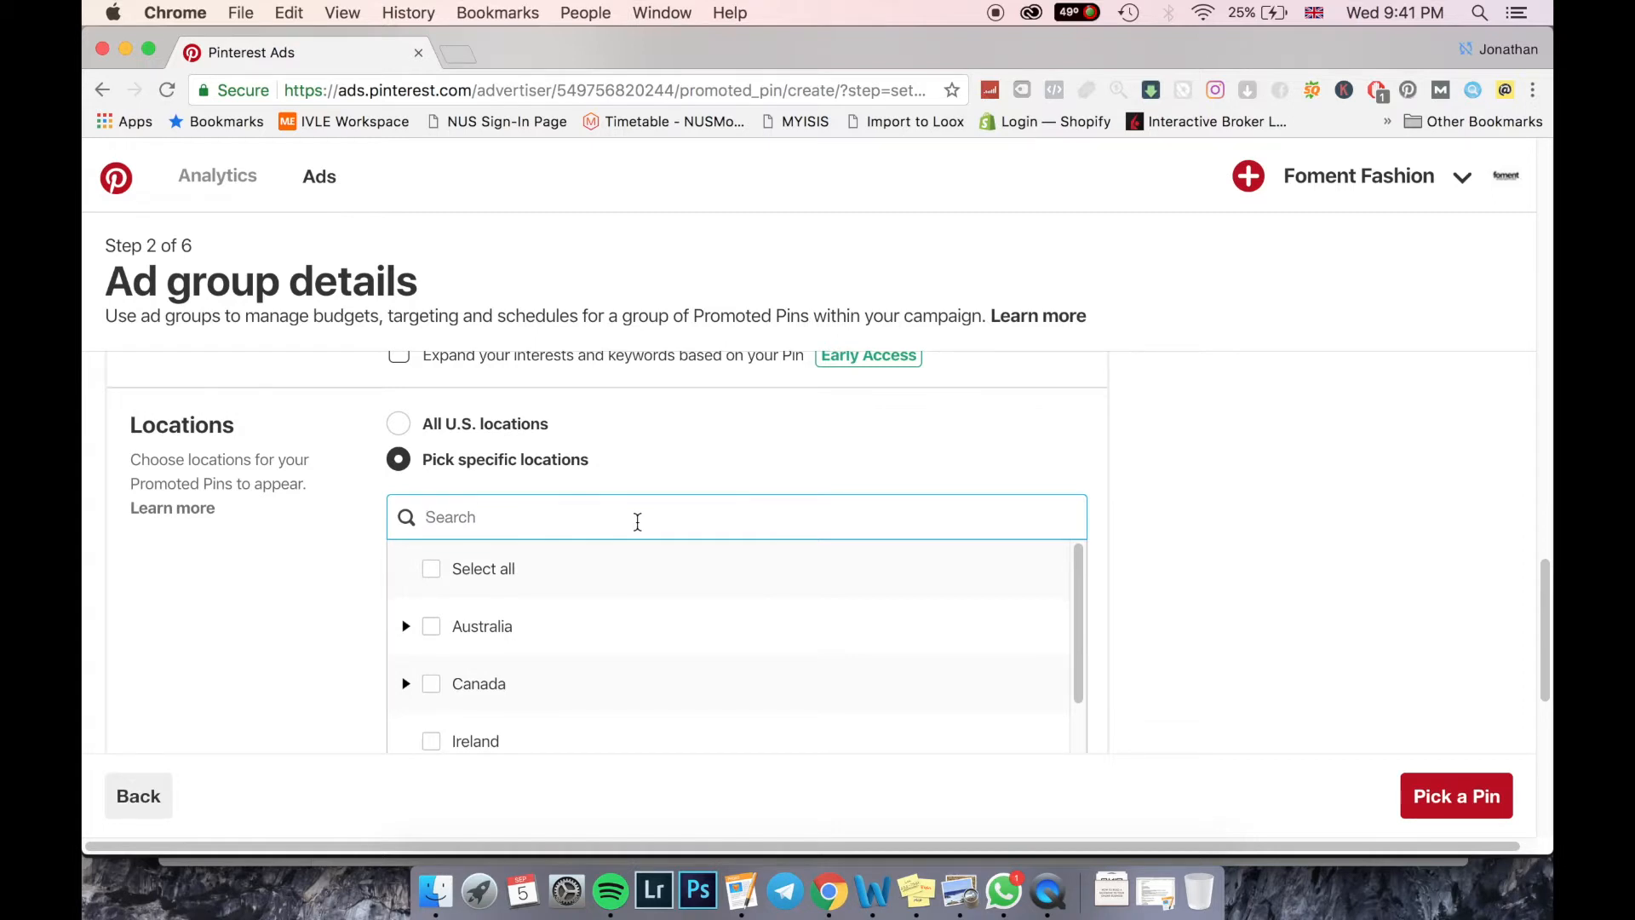
{"action": "type", "text": "ontario"}
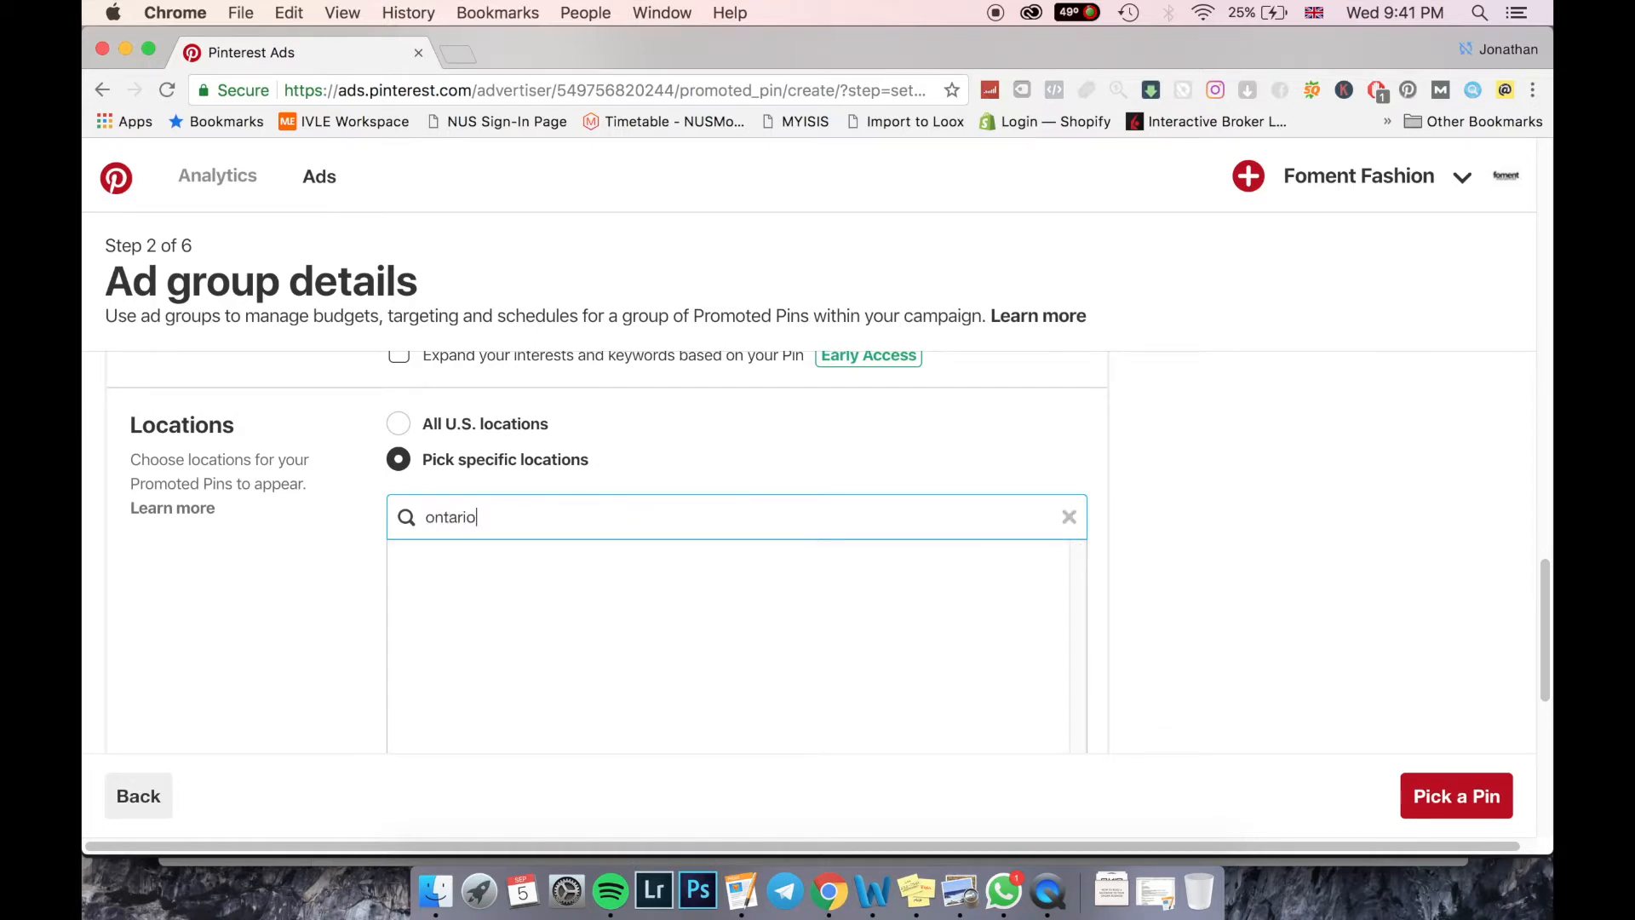
{"action": "key", "text": "BackSpace"}
{"action": "key", "text": "BackSpace"}
{"action": "key", "text": "BackSpace"}
{"action": "key", "text": "BackSpace"}
{"action": "key", "text": "BackSpace"}
{"action": "key", "text": "BackSpace"}
{"action": "key", "text": "BackSpace"}
- Search the target locations for "british col" and for "nor", clearing the search each time
{"action": "type", "text": "british col"}
{"action": "key", "text": "BackSpace"}
{"action": "key", "text": "BackSpace"}
{"action": "key", "text": "BackSpace"}
{"action": "key", "text": "BackSpace"}
{"action": "key", "text": "BackSpace"}
{"action": "key", "text": "BackSpace"}
{"action": "key", "text": "BackSpace"}
{"action": "key", "text": "BackSpace"}
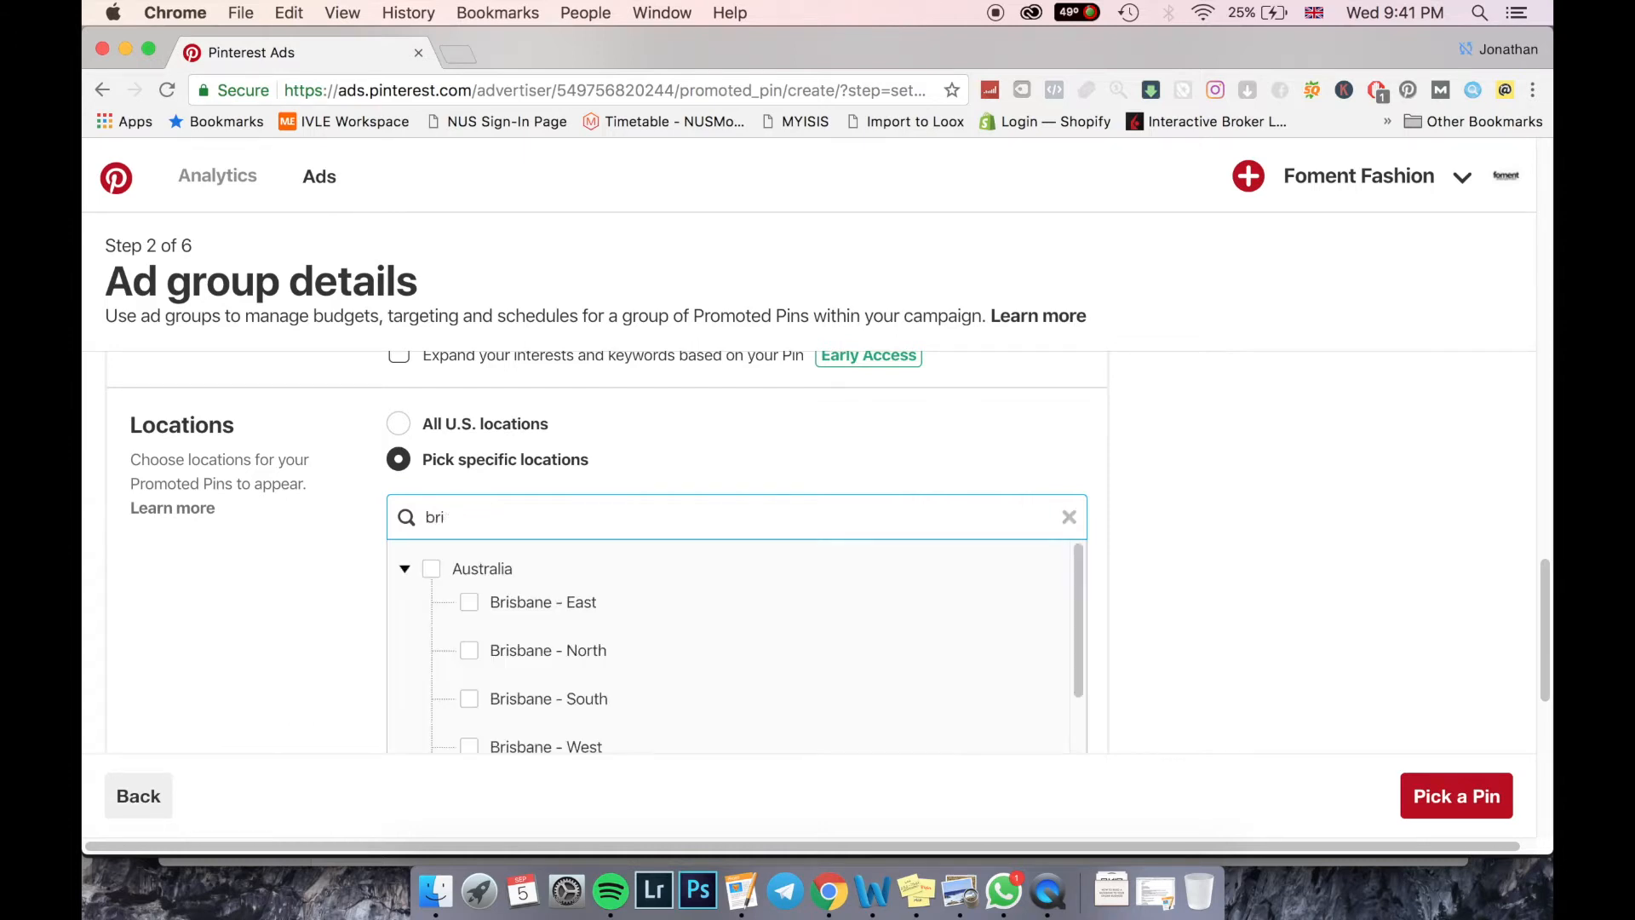
{"action": "key", "text": "BackSpace"}
{"action": "key", "text": "BackSpace"}
{"action": "key", "text": "BackSpace"}
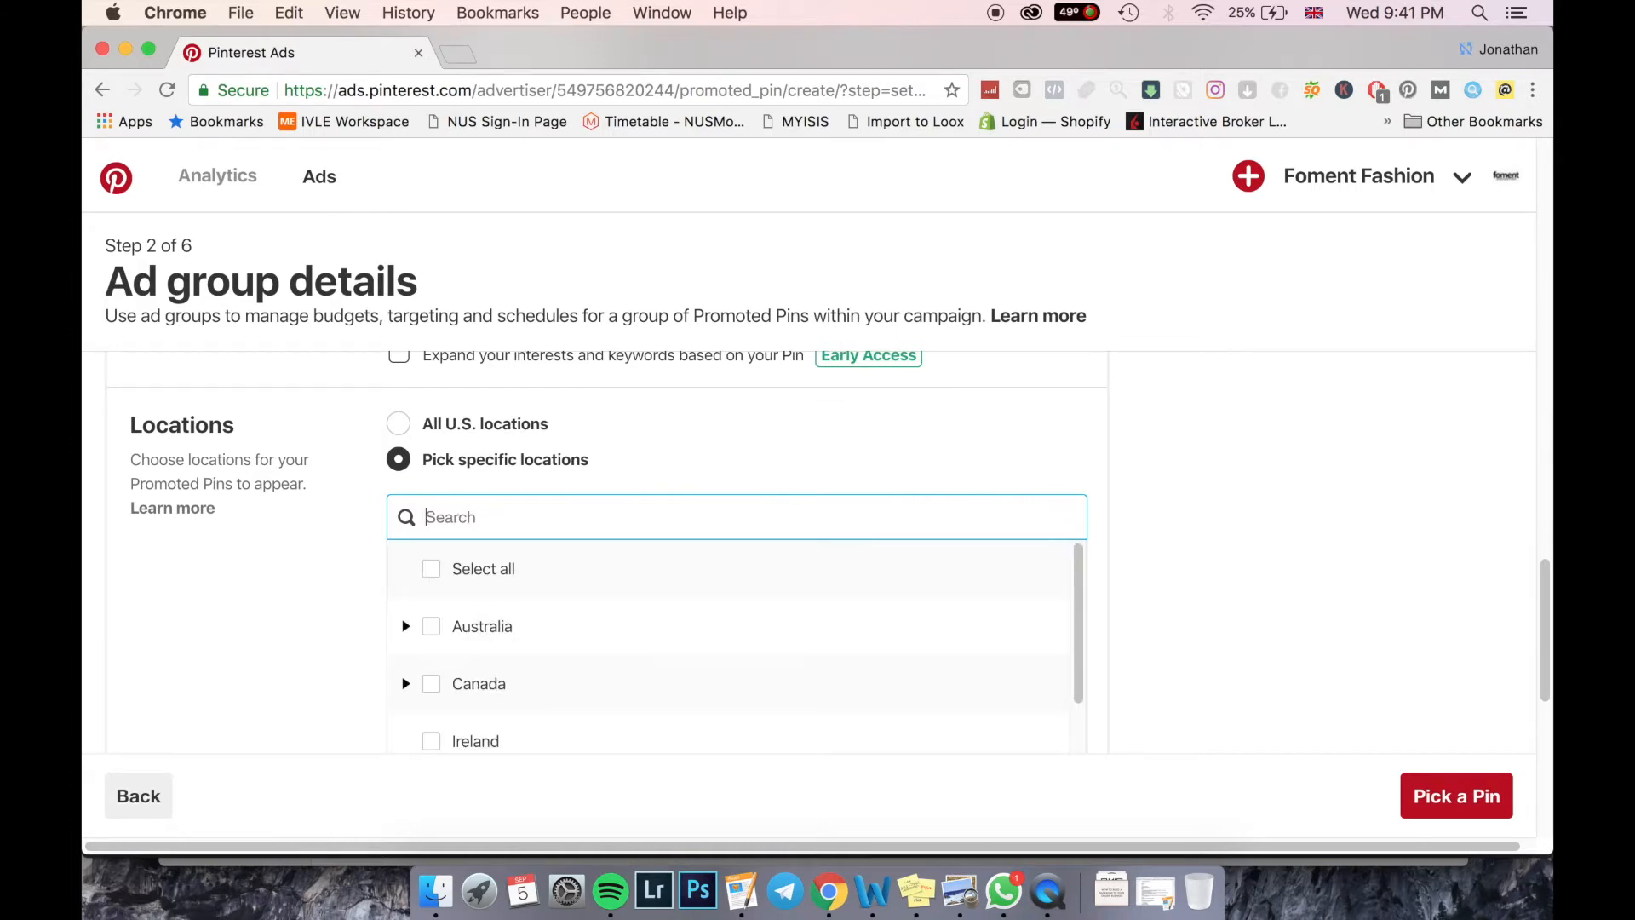
{"action": "type", "text": "nor"}
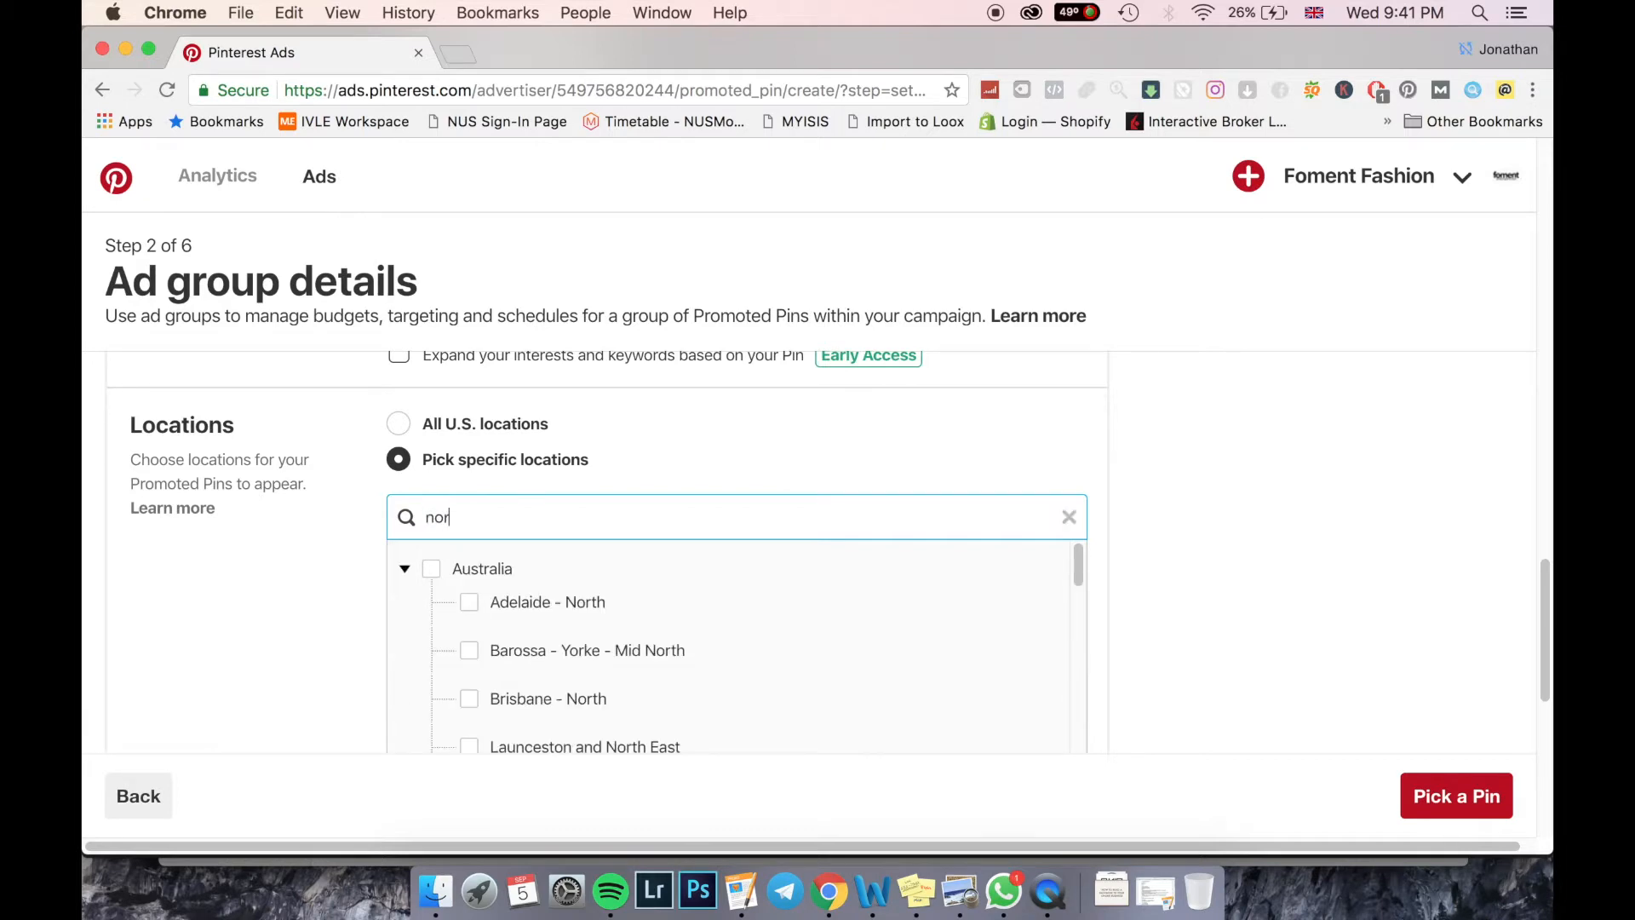
{"action": "key", "text": "BackSpace"}
{"action": "key", "text": "BackSpace"}
{"action": "key", "text": "BackSpace"}
- Expand Australia in the location list and select Adelaide - South and Adelaide - West
{"action": "left_click", "coordinate": [406, 627]}
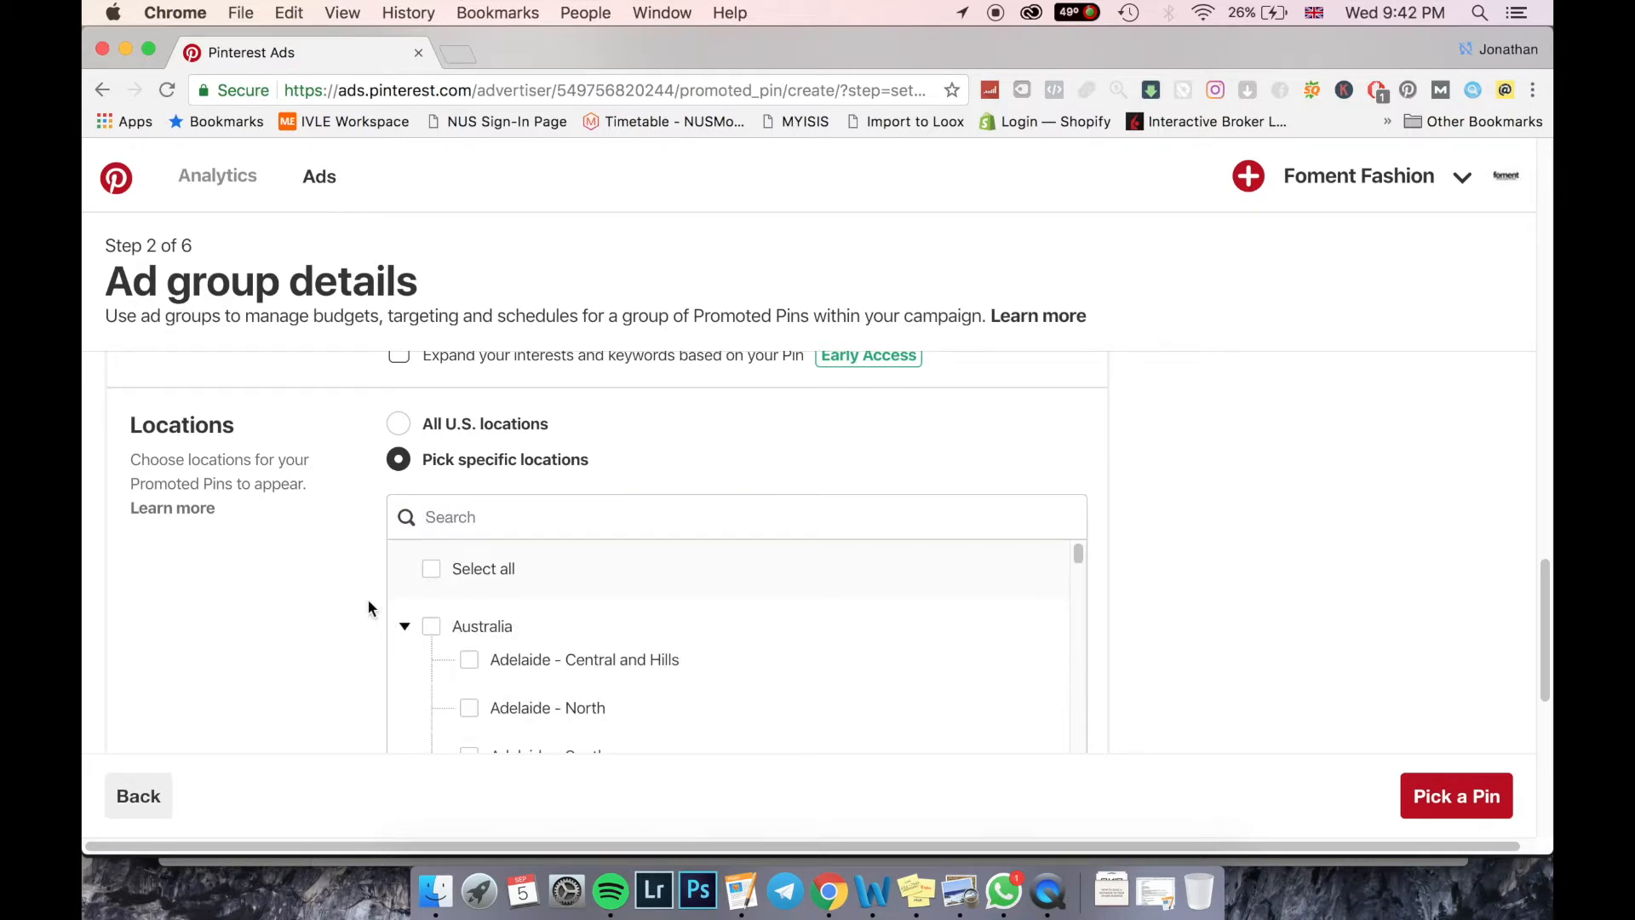
{"action": "scroll", "coordinate": [409, 601], "scroll_direction": "down", "scroll_amount": 3}
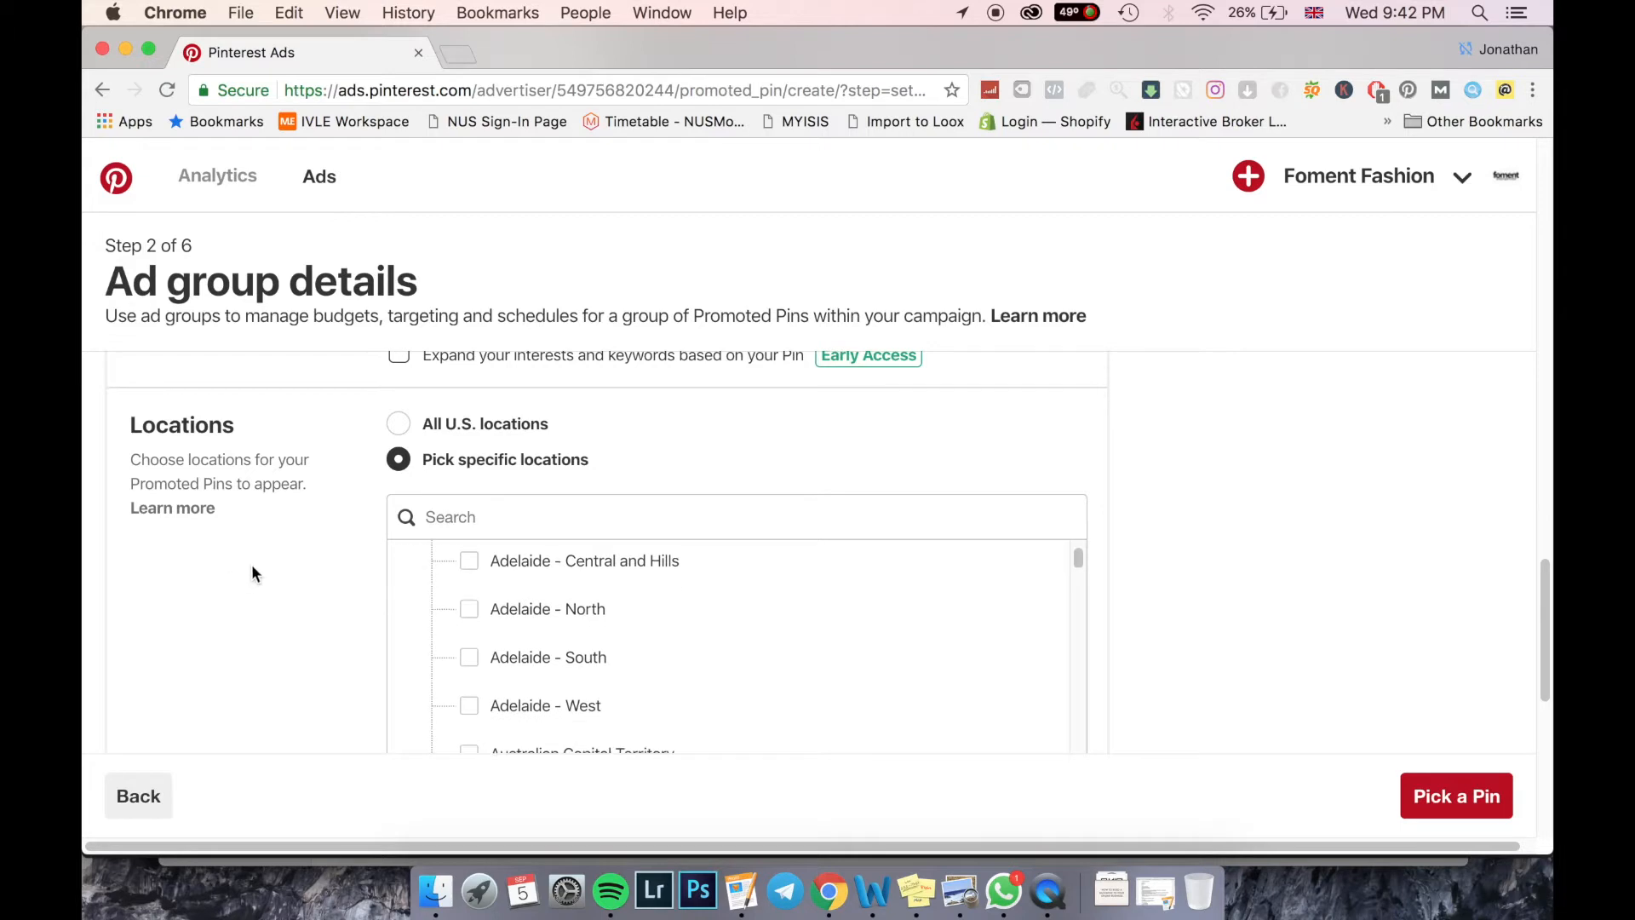
{"action": "scroll", "coordinate": [252, 569], "scroll_direction": "down", "scroll_amount": 1}
{"action": "left_click", "coordinate": [469, 617]}
{"action": "left_click", "coordinate": [471, 666]}
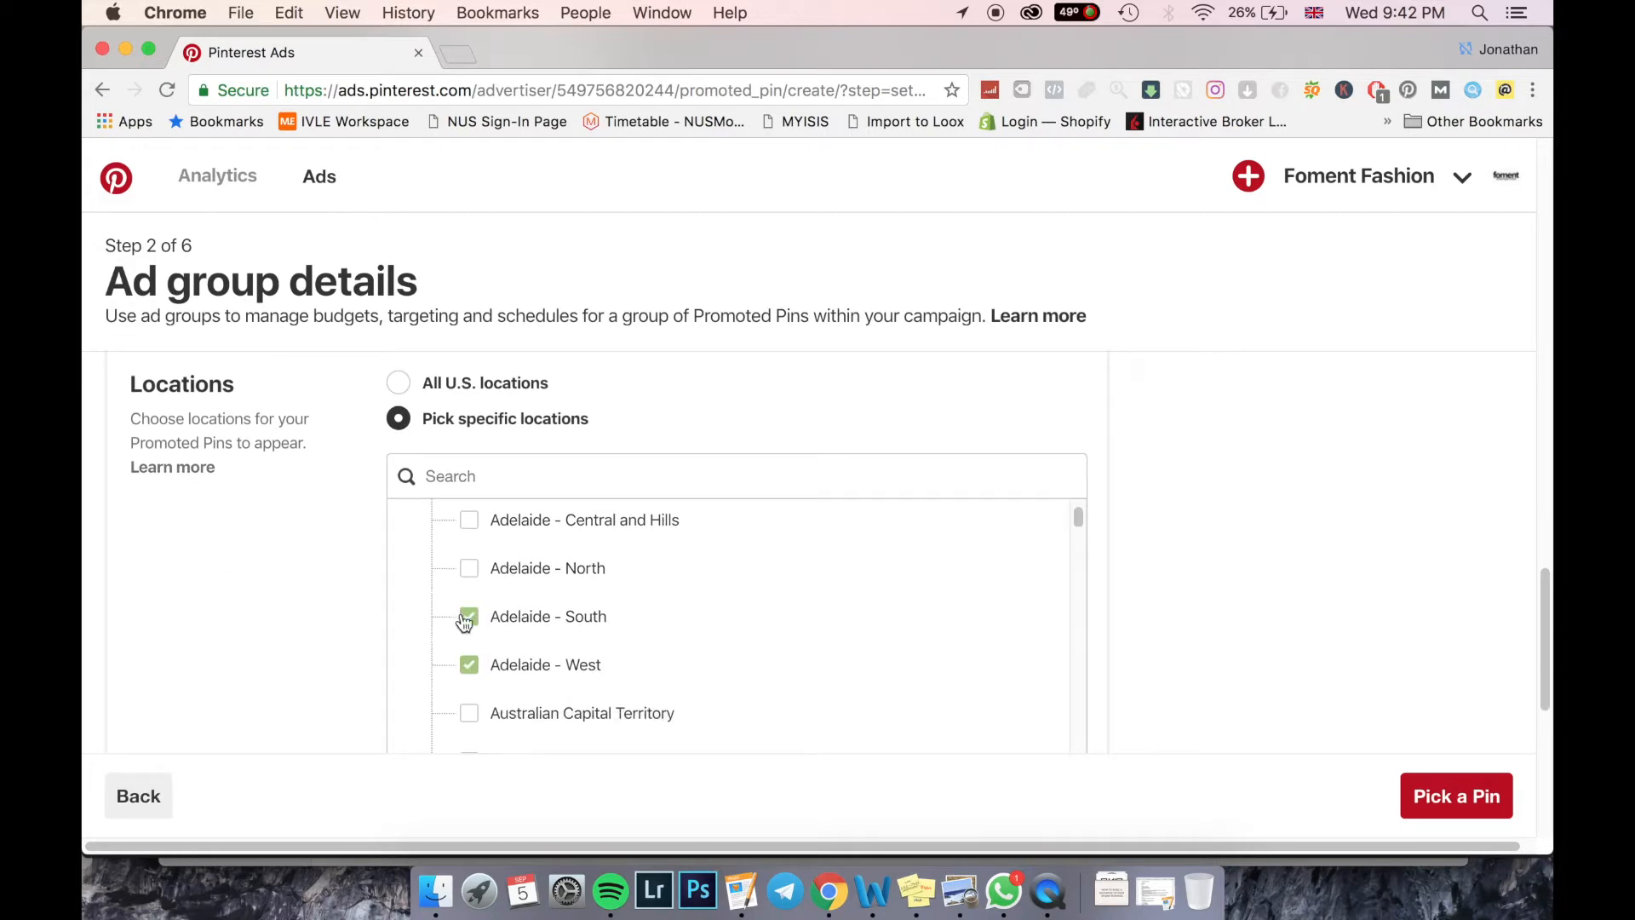
- Select Mandurah and Melbourne - Inner among the Australian target locations
{"action": "scroll", "coordinate": [553, 622], "scroll_direction": "down", "scroll_amount": 15}
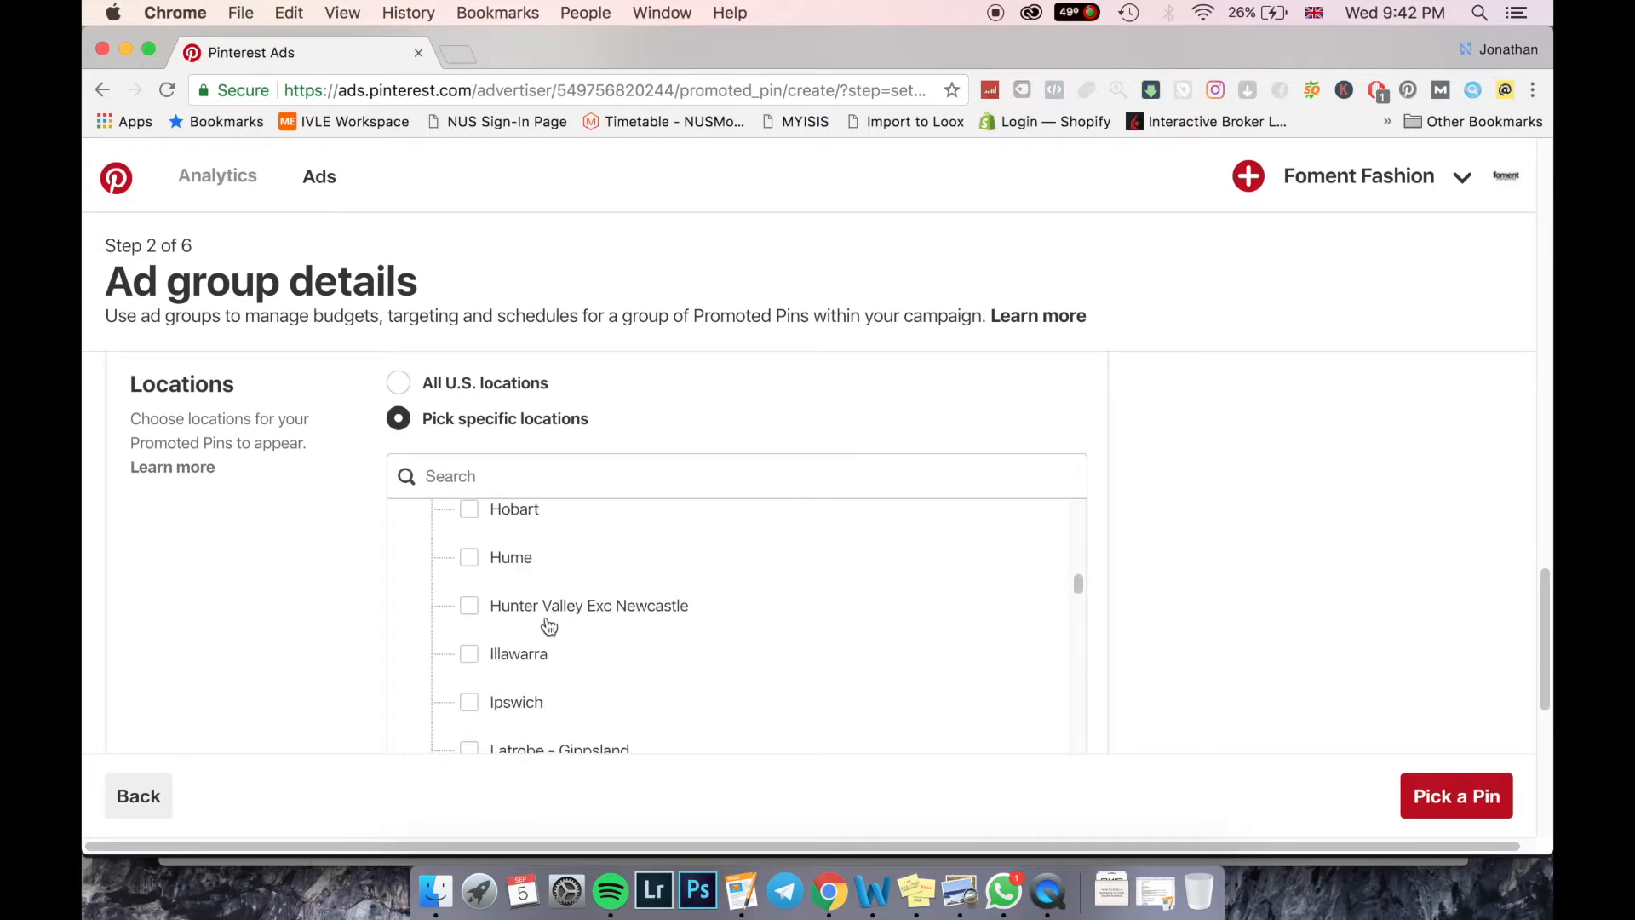
{"action": "left_click", "coordinate": [470, 632]}
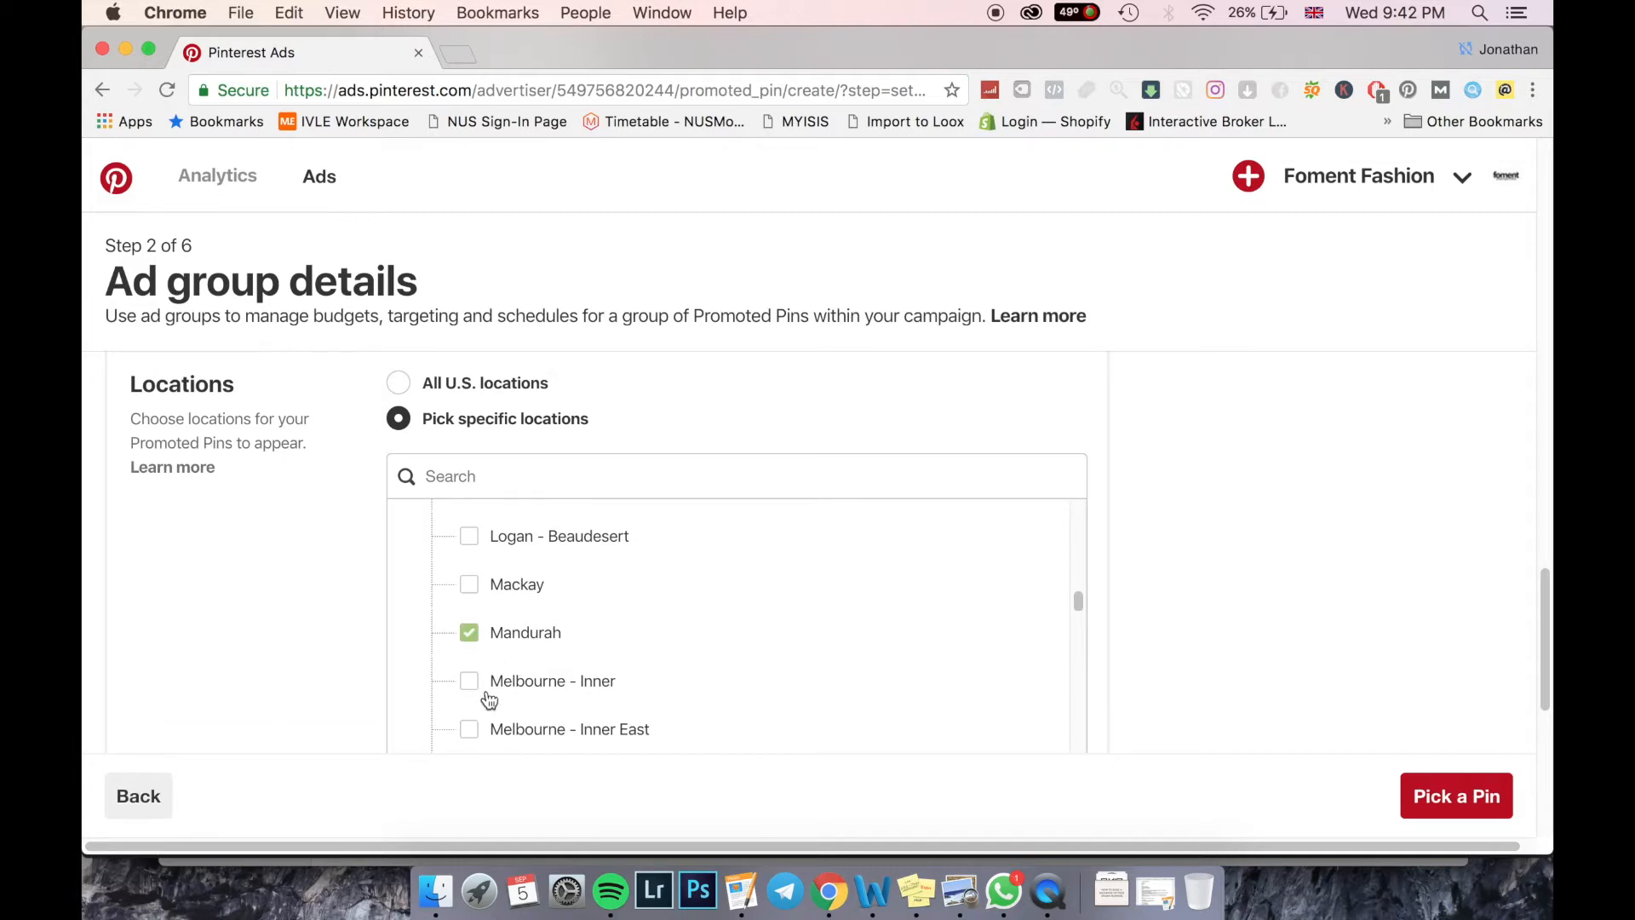
{"action": "left_click", "coordinate": [469, 681]}
{"action": "scroll", "coordinate": [544, 624], "scroll_direction": "down", "scroll_amount": 8}
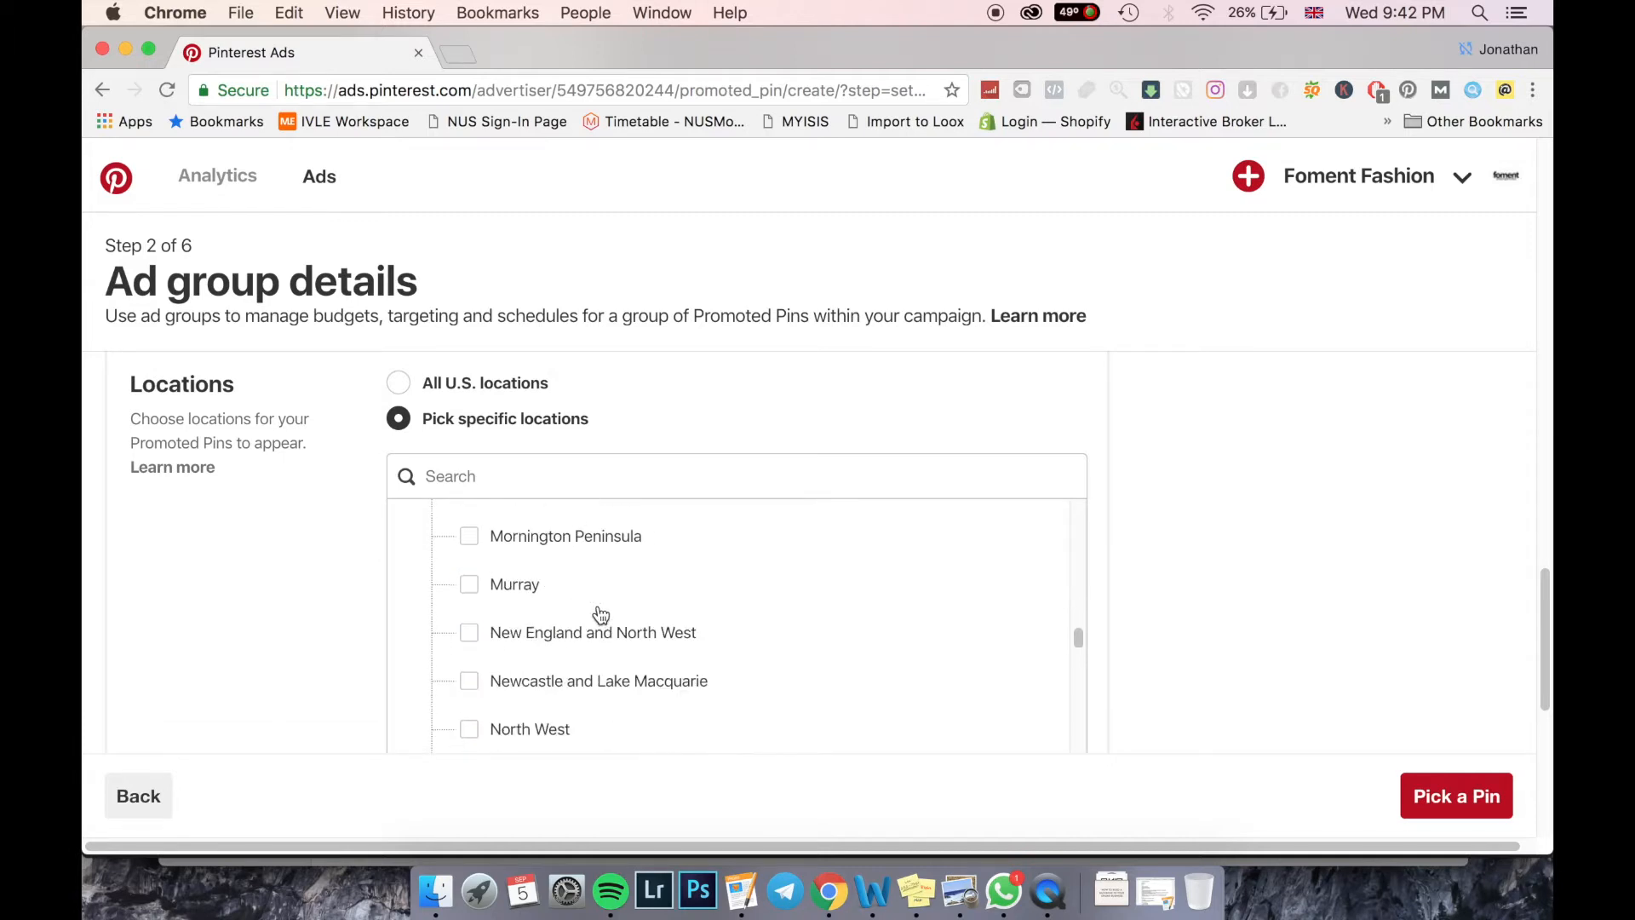
{"action": "scroll", "coordinate": [282, 560], "scroll_direction": "down", "scroll_amount": 2}
{"action": "scroll", "coordinate": [312, 613], "scroll_direction": "up", "scroll_amount": 4}
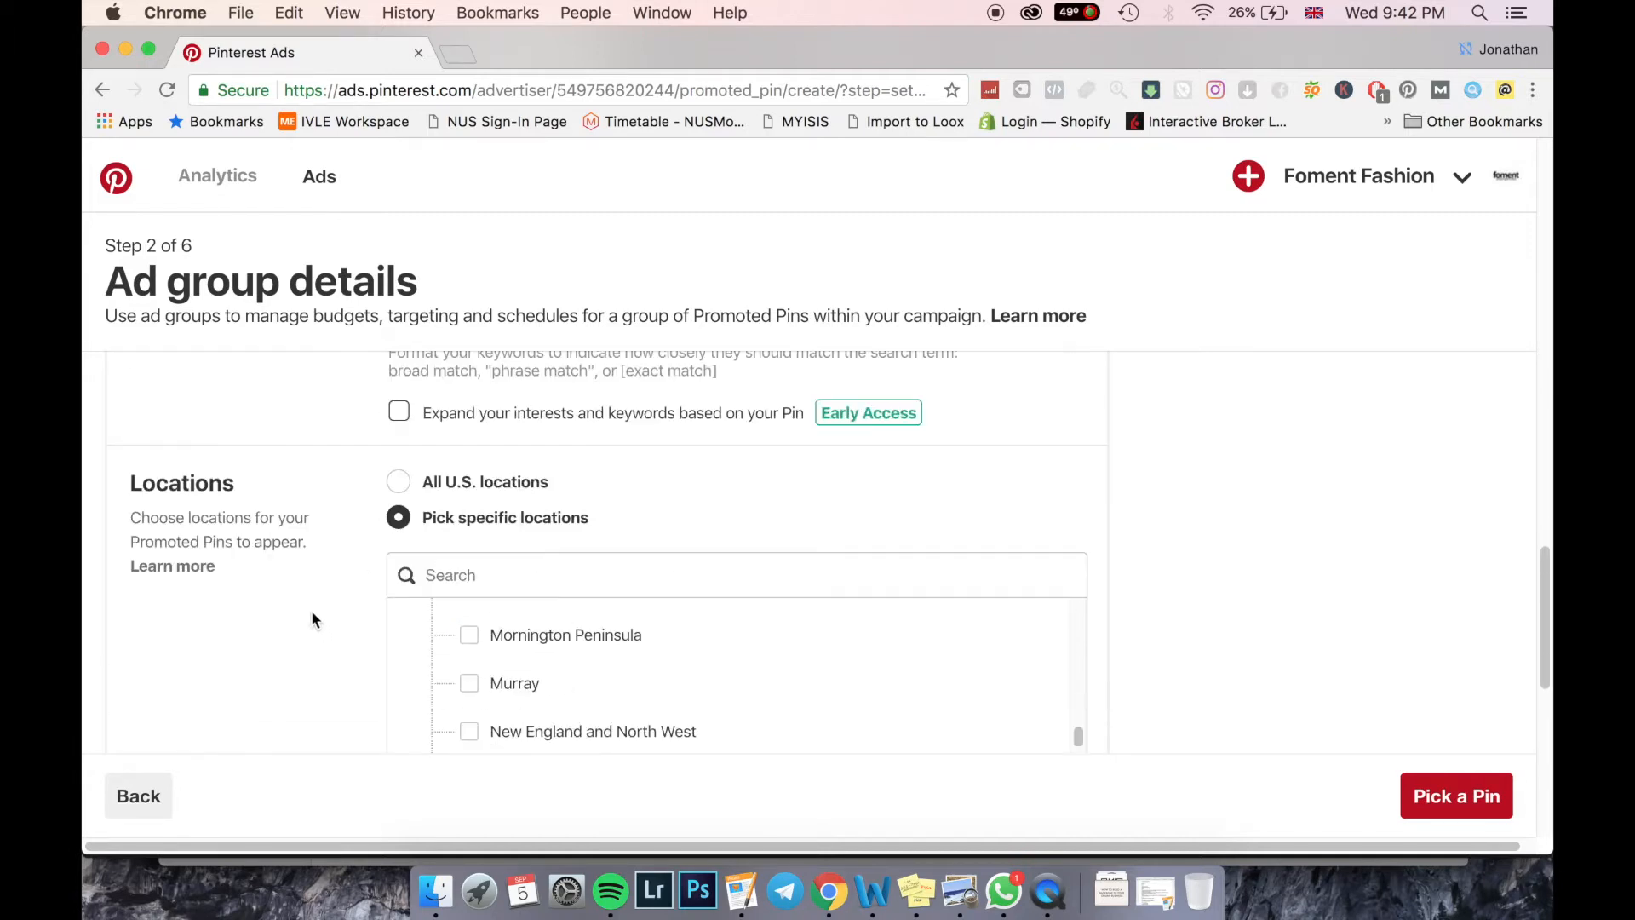
- Show the specific language options for the ad group and return the setting to All languages
{"action": "scroll", "coordinate": [341, 656], "scroll_direction": "down", "scroll_amount": 3}
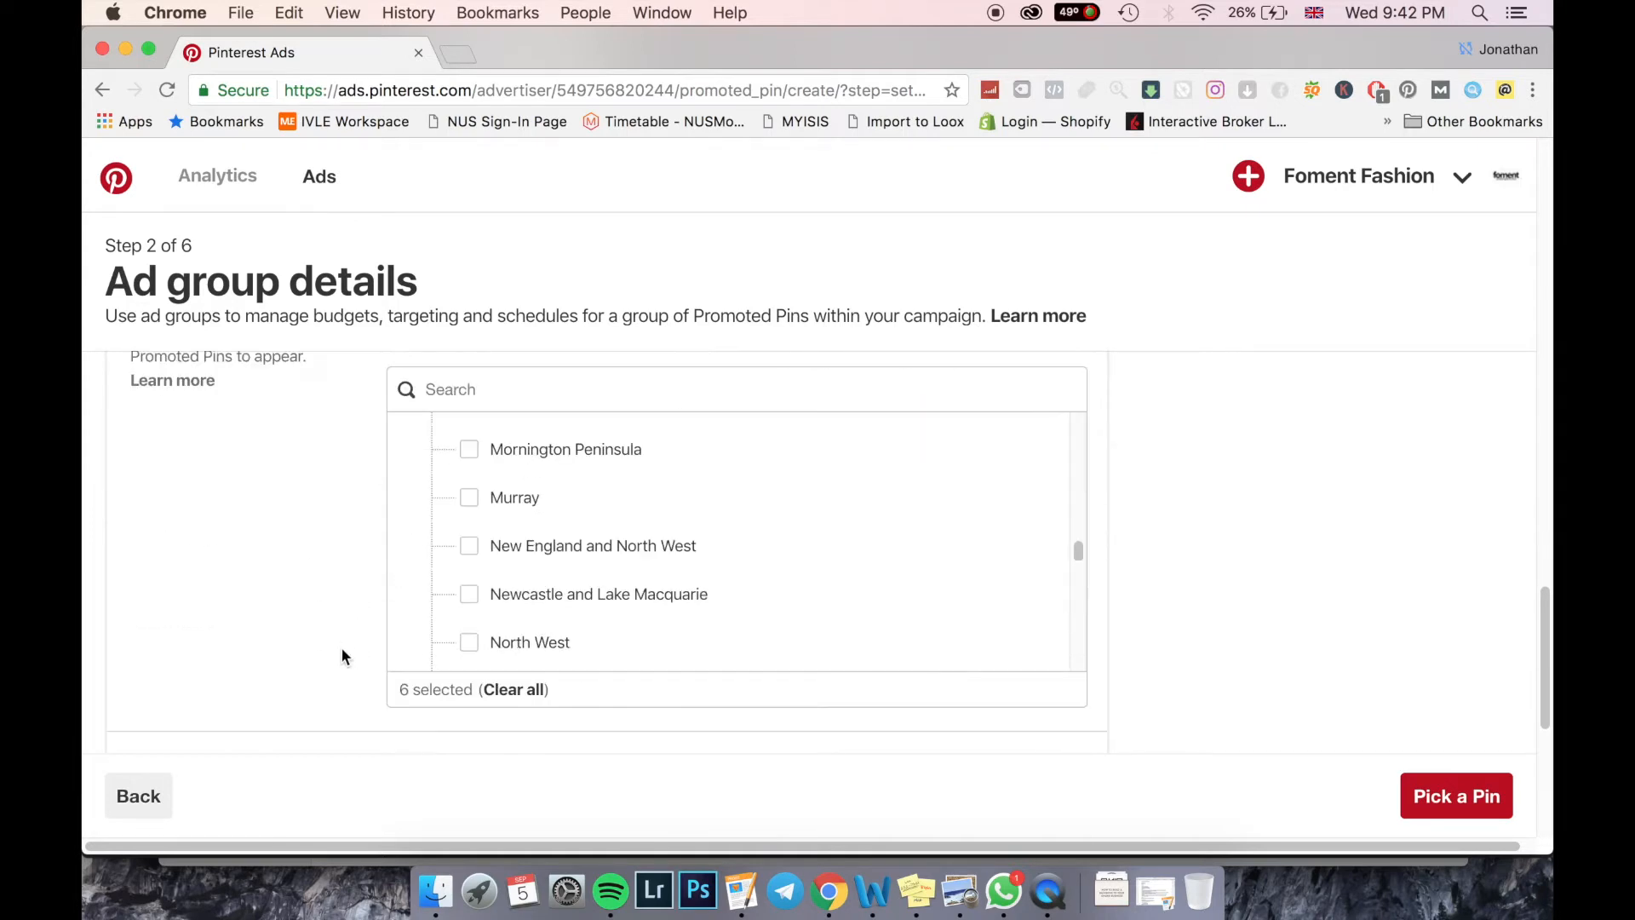
{"action": "scroll", "coordinate": [340, 643], "scroll_direction": "up", "scroll_amount": 1}
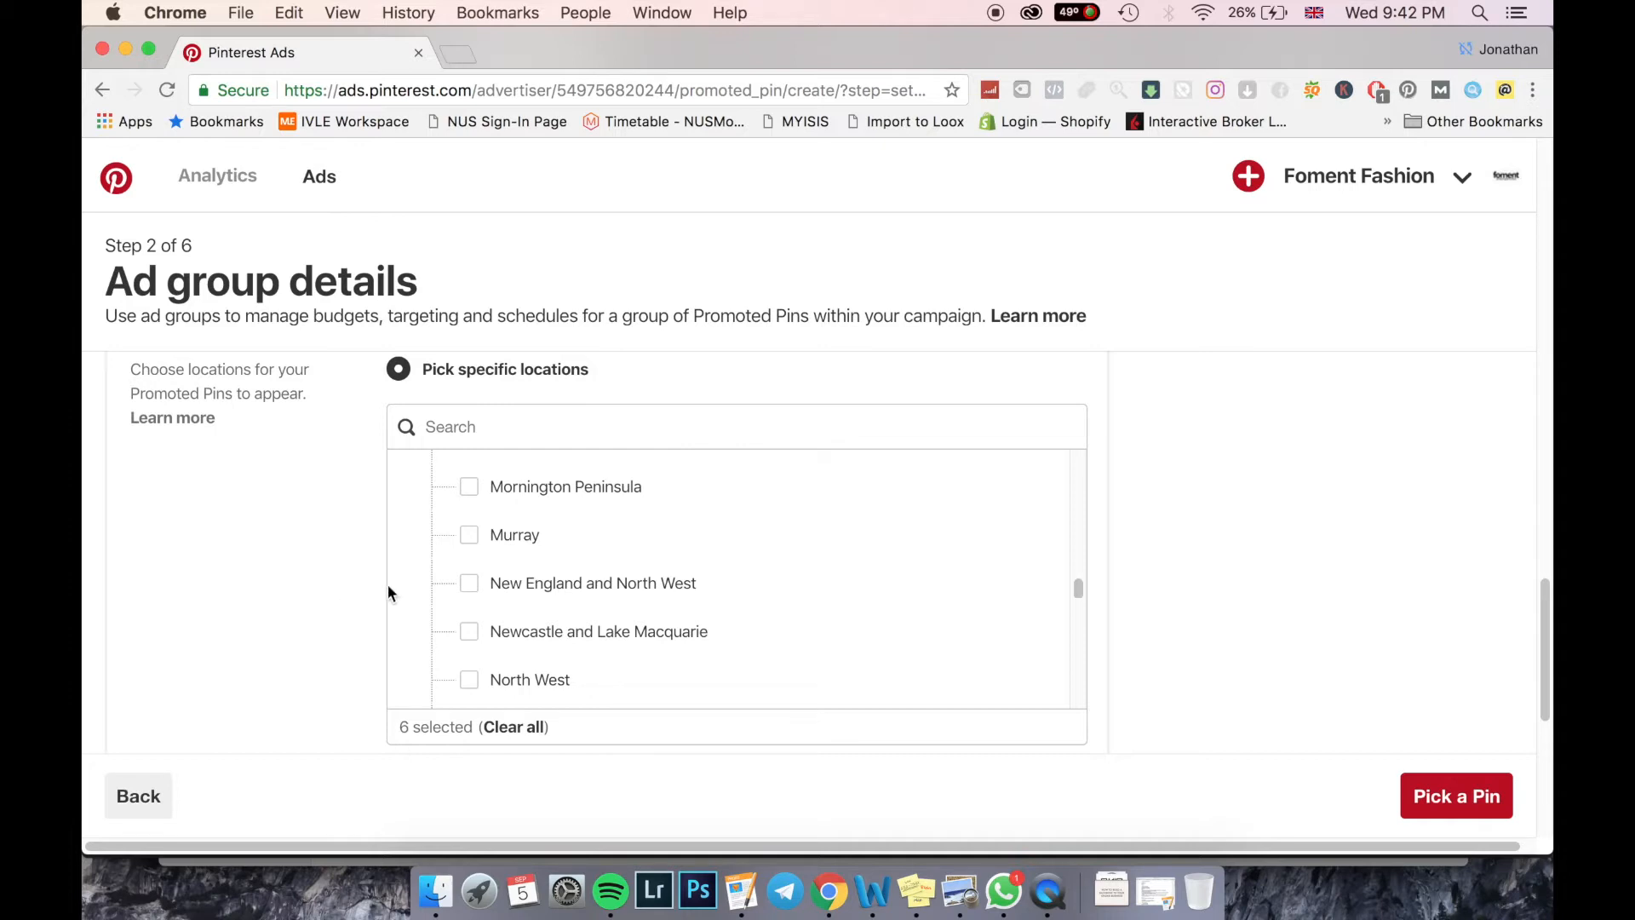
{"action": "scroll", "coordinate": [375, 548], "scroll_direction": "down", "scroll_amount": 2}
{"action": "scroll", "coordinate": [349, 534], "scroll_direction": "down", "scroll_amount": 3}
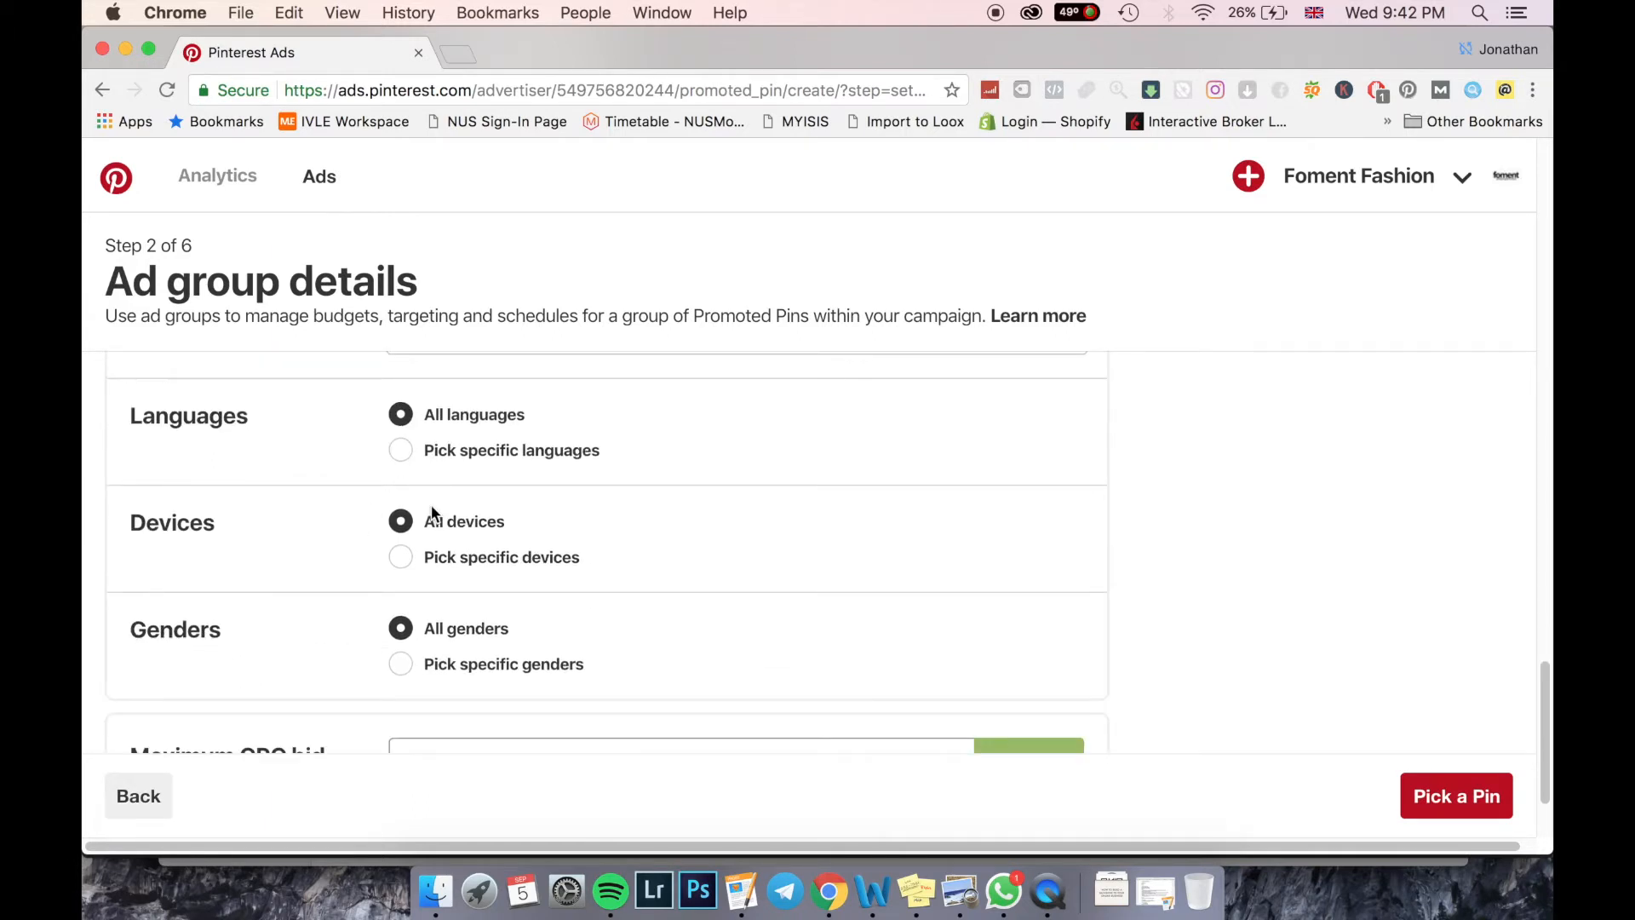
{"action": "left_click", "coordinate": [411, 456]}
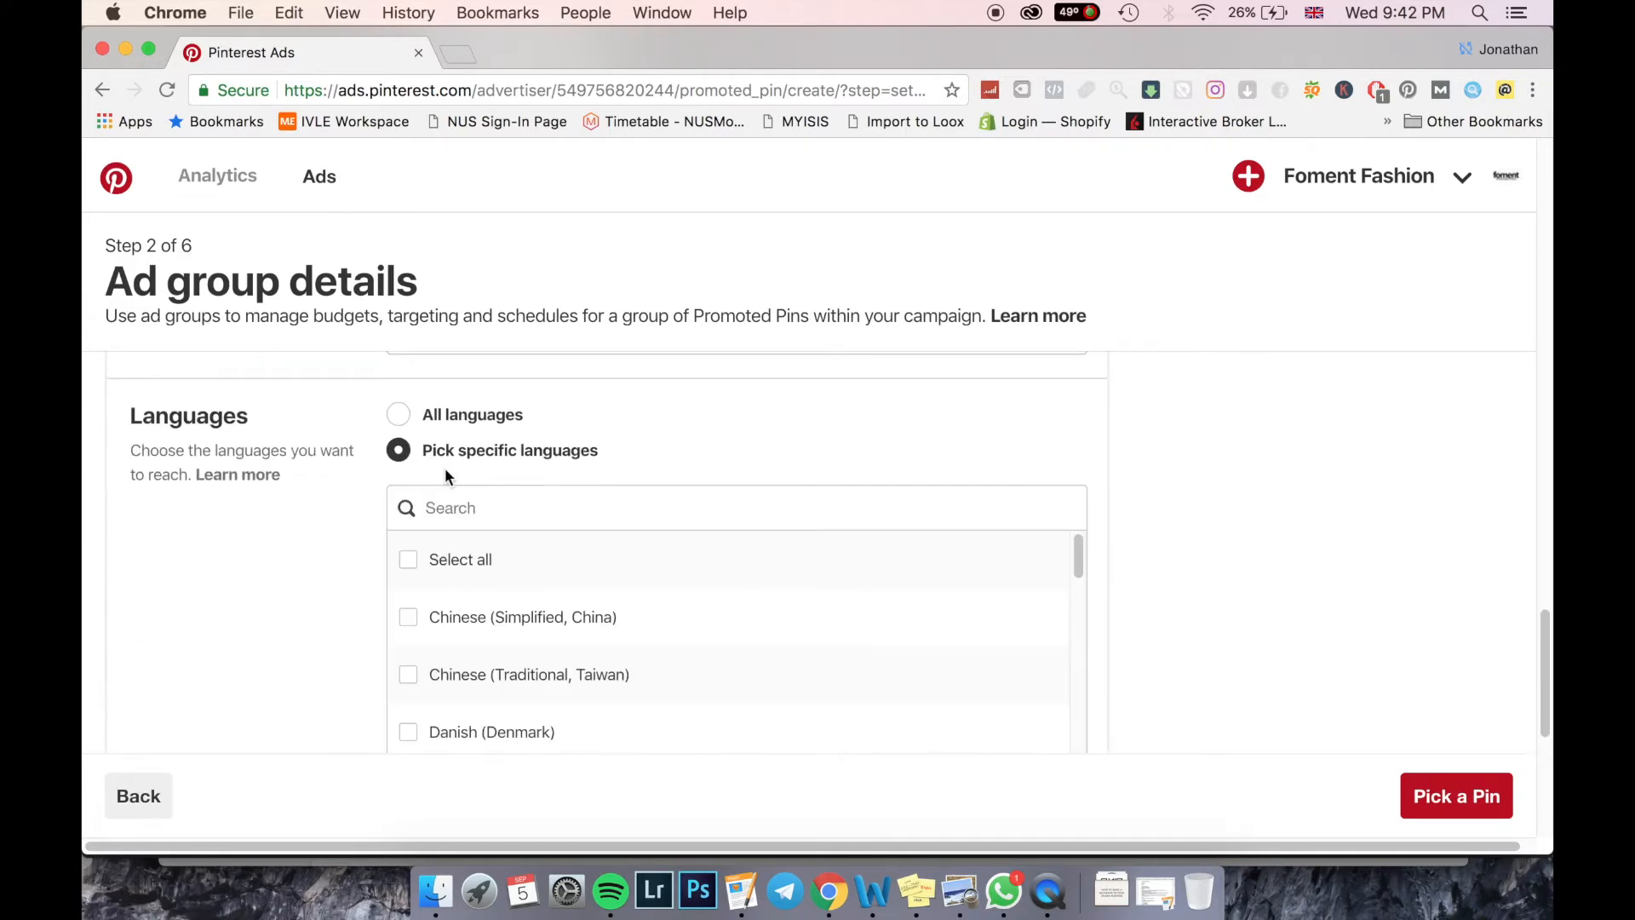
{"action": "left_click", "coordinate": [401, 415]}
{"action": "scroll", "coordinate": [376, 541], "scroll_direction": "down", "scroll_amount": 1}
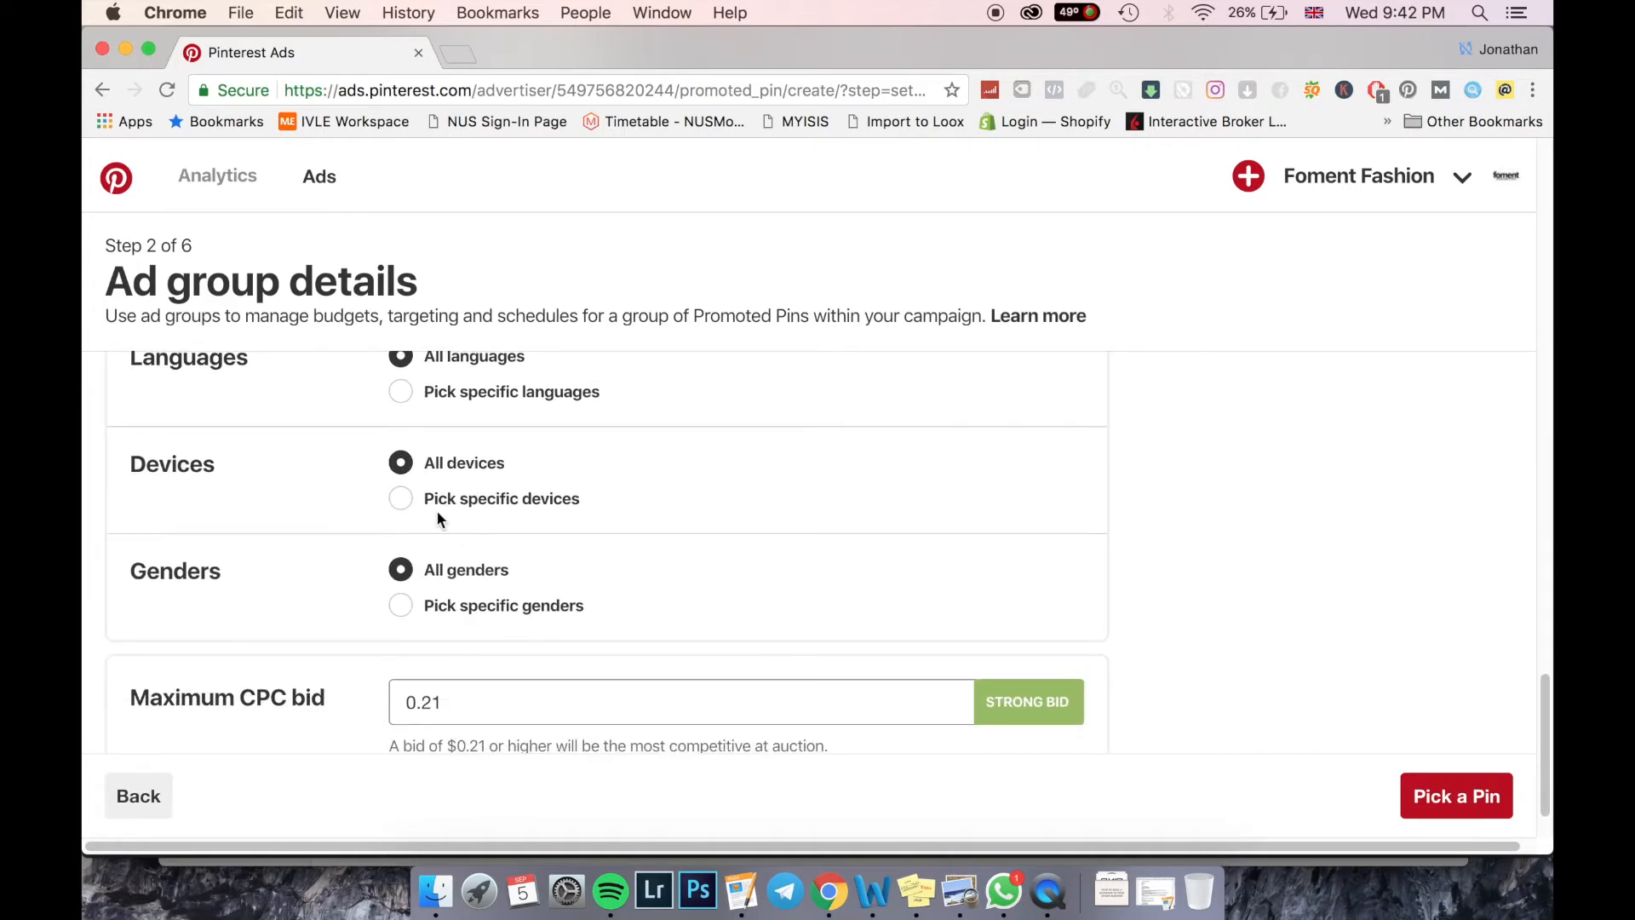
- Show the specific device and gender options, returning them to All devices and All genders
{"action": "left_click", "coordinate": [414, 509]}
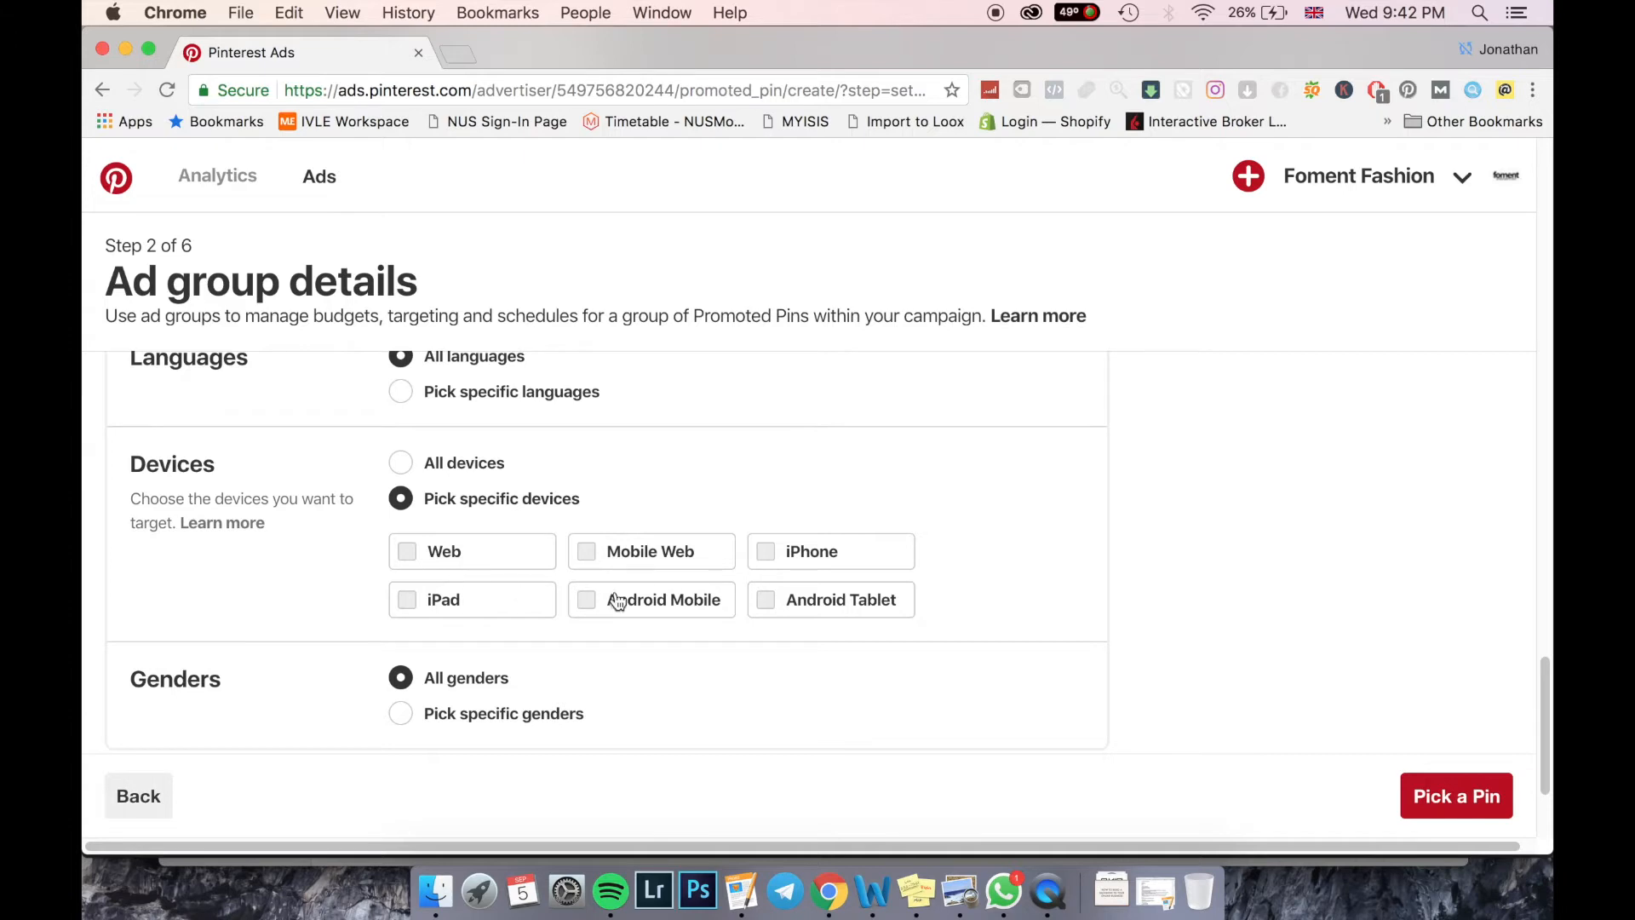
{"action": "left_click", "coordinate": [400, 462]}
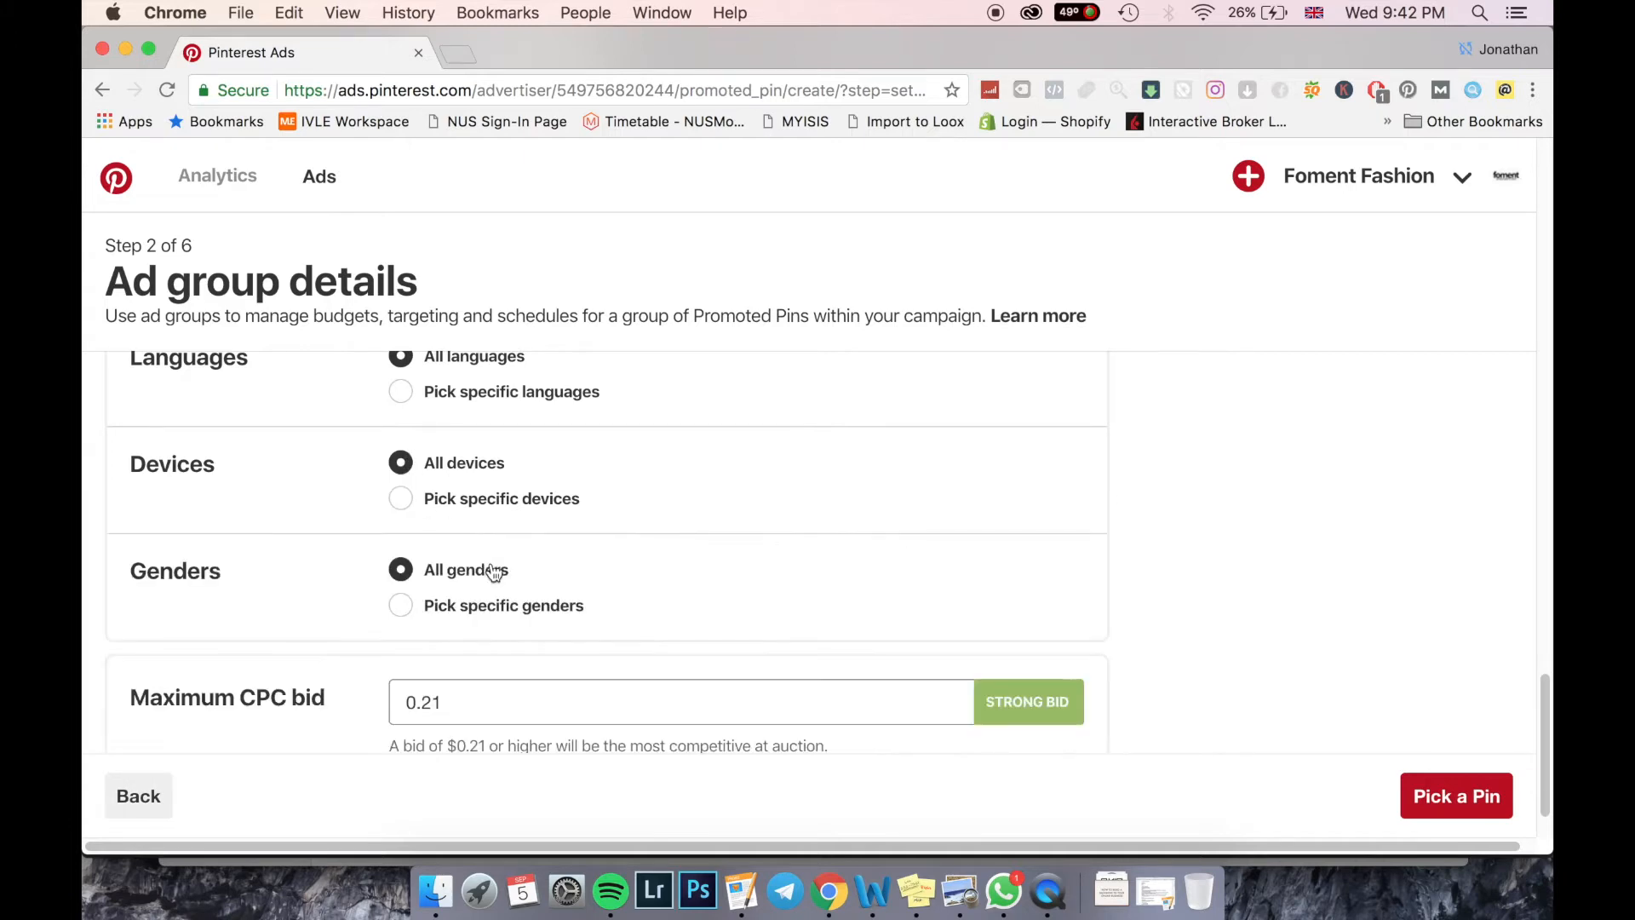
{"action": "scroll", "coordinate": [494, 570], "scroll_direction": "down", "scroll_amount": 1}
{"action": "left_click", "coordinate": [401, 554]}
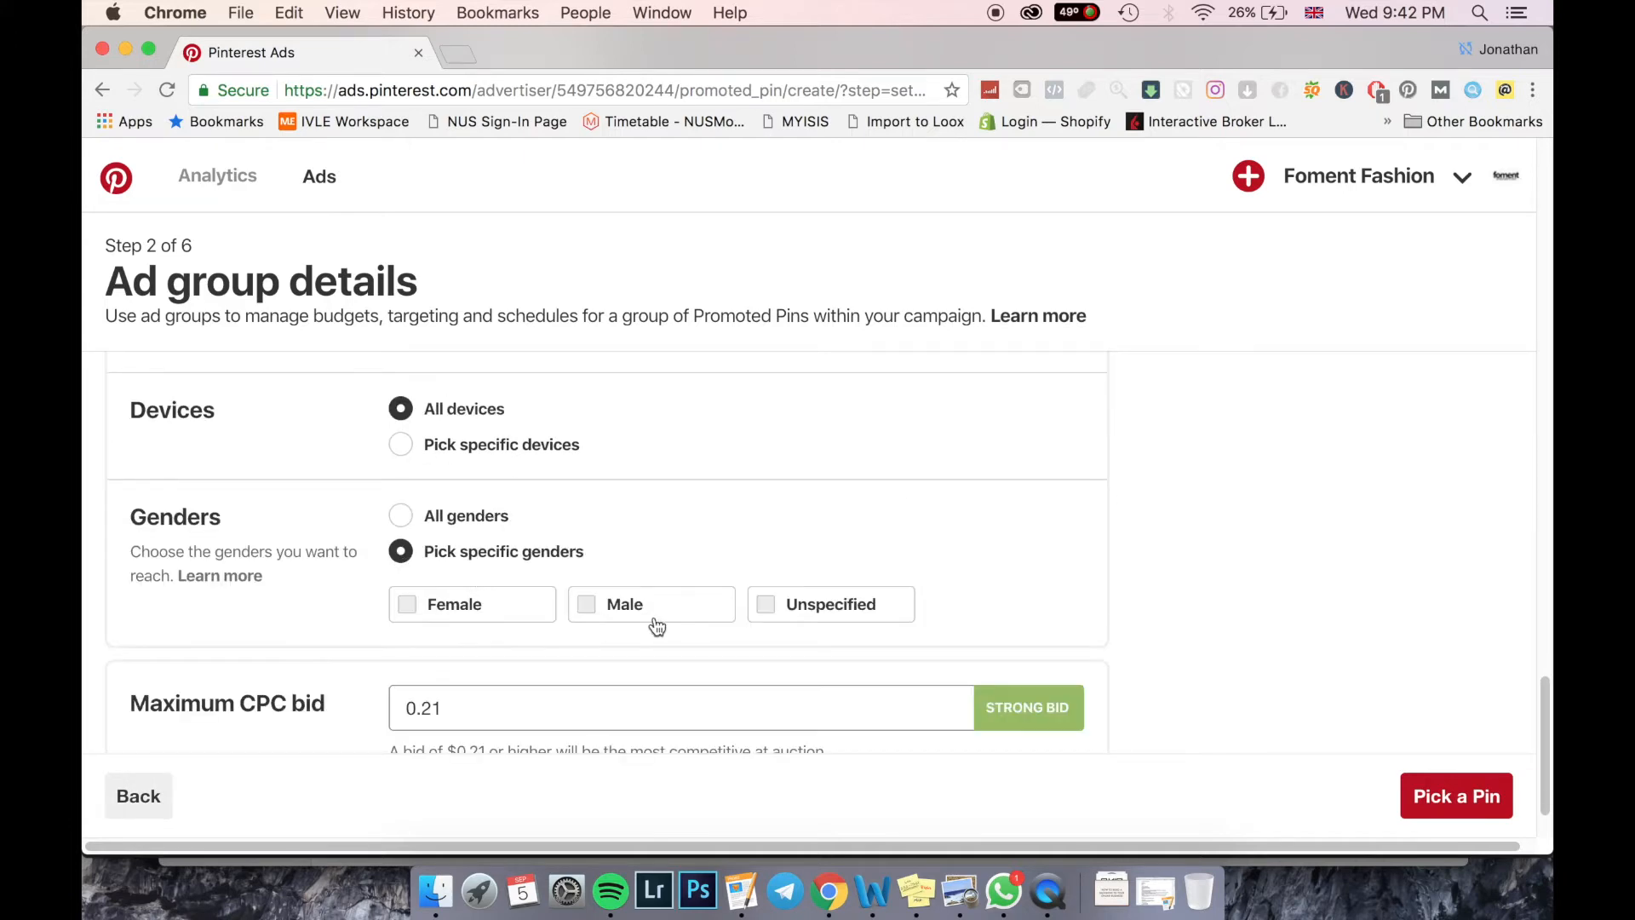
{"action": "left_click", "coordinate": [407, 514]}
{"action": "scroll", "coordinate": [412, 524], "scroll_direction": "down", "scroll_amount": 1}
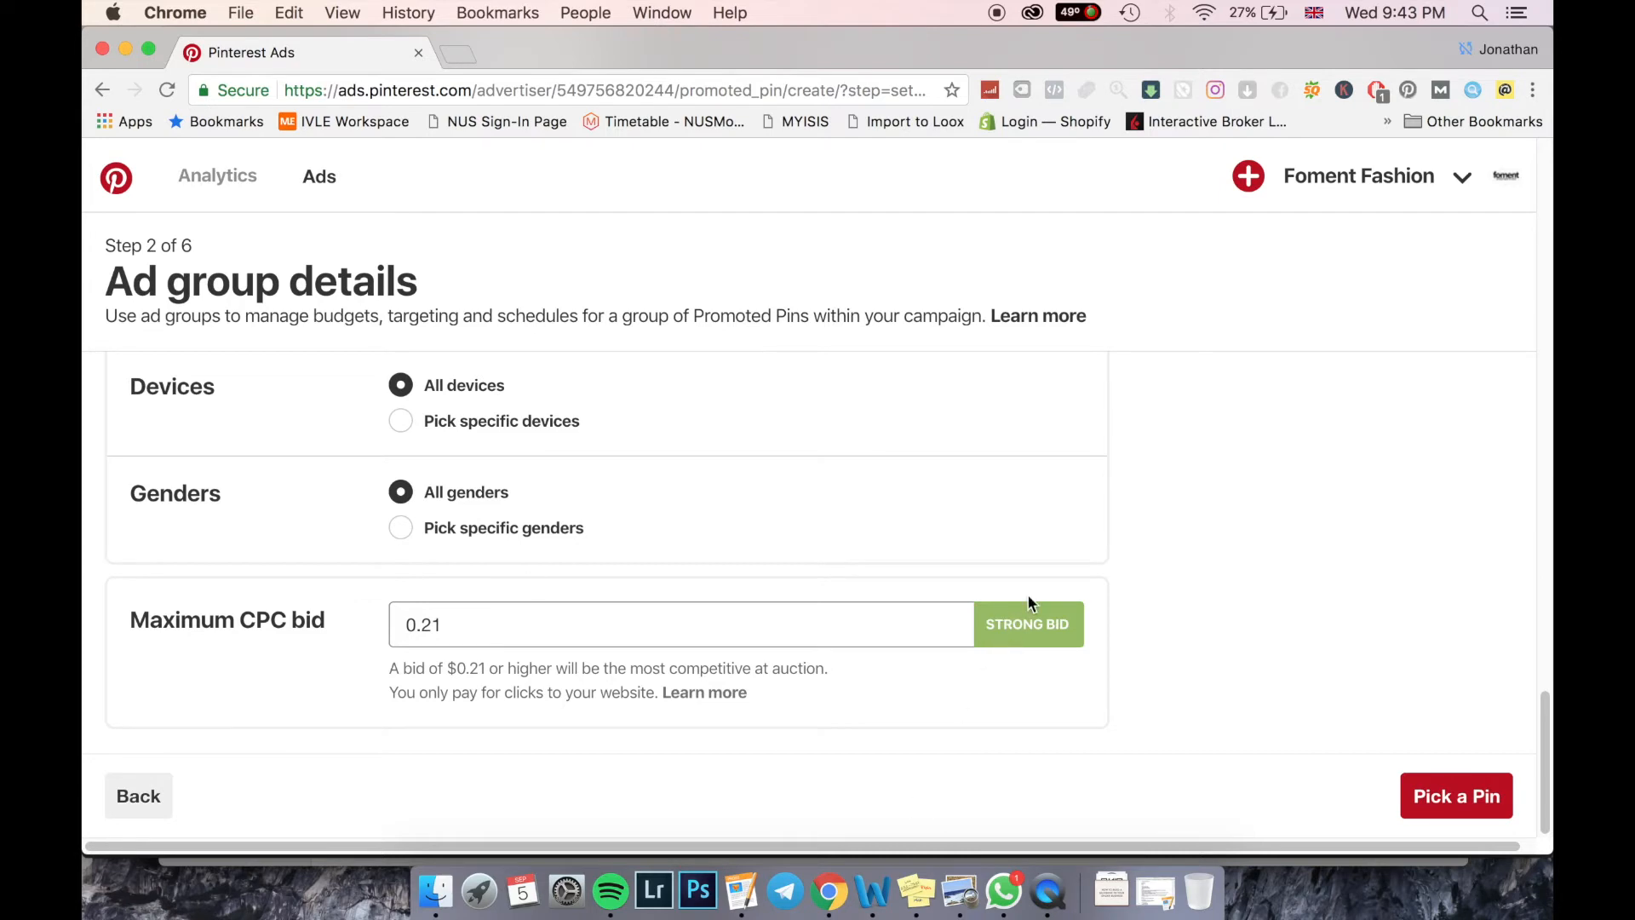
- Try a maximum CPC bid of 0.003 and replace it with 0.30
{"action": "left_click_drag", "start_coordinate": [1028, 597], "coordinate": [1077, 648]}
{"action": "left_click", "coordinate": [1075, 662]}
{"action": "double_click", "coordinate": [504, 628]}
{"action": "type", "text": "0.003"}
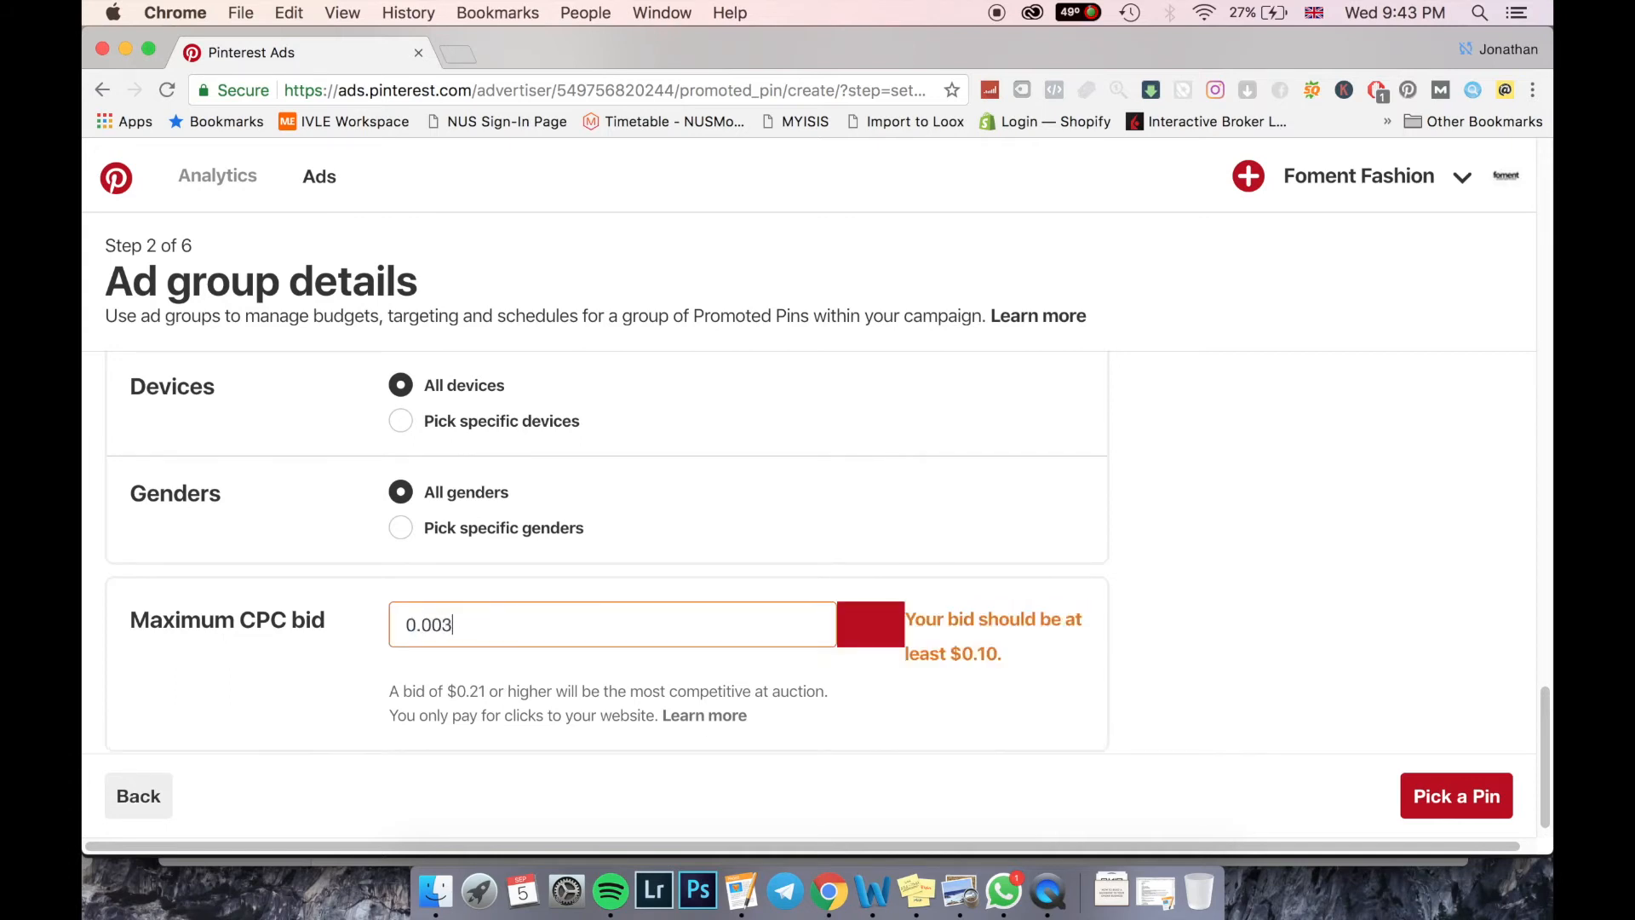
{"action": "key", "text": "BackSpace"}
{"action": "key", "text": "BackSpace"}
{"action": "type", "text": "3"}
{"action": "double_click", "coordinate": [458, 634]}
{"action": "type", "text": "0.30"}
{"action": "left_click", "coordinate": [496, 765]}
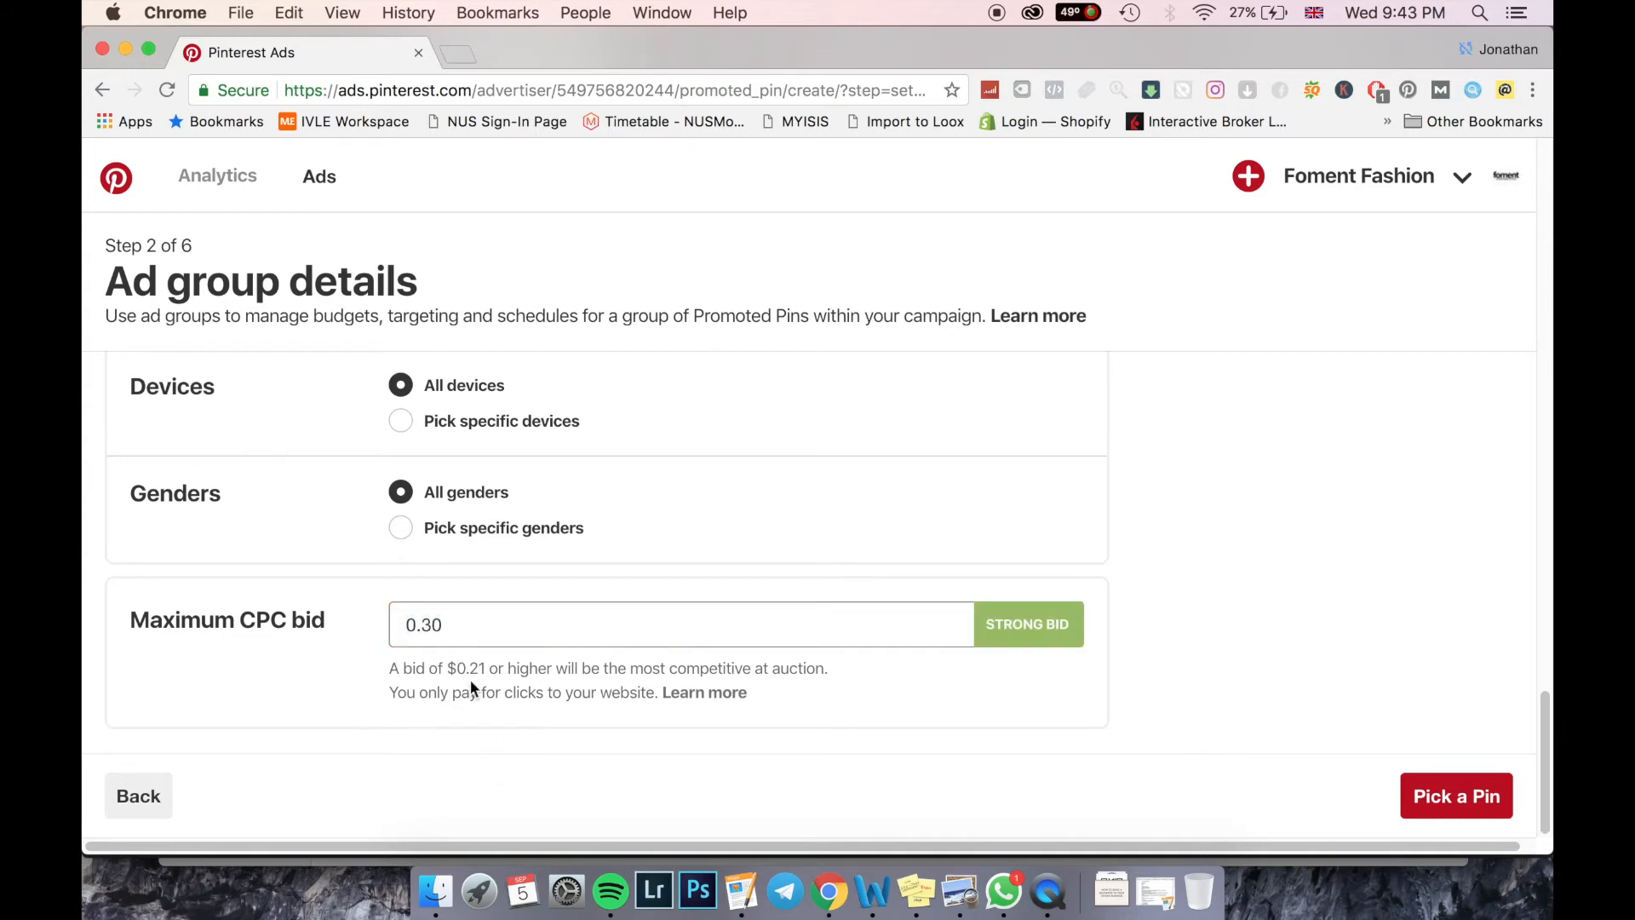
- Review the bid recommendation and targeting settings, and change the maximum CPC bid to 0.15
{"action": "left_click_drag", "start_coordinate": [391, 668], "coordinate": [615, 671]}
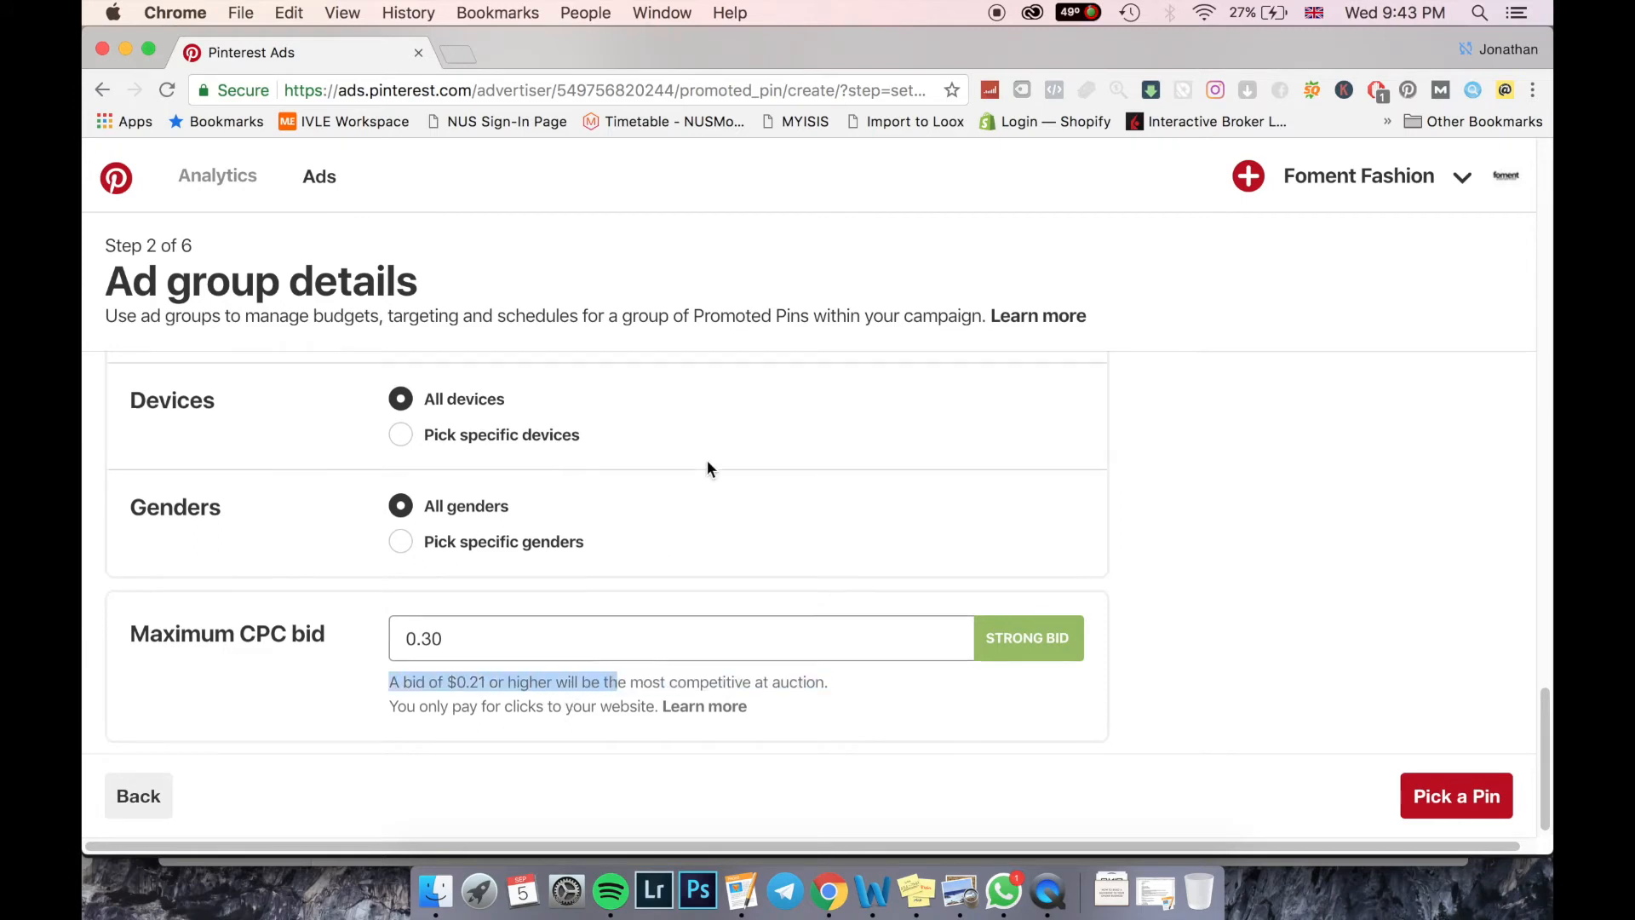
{"action": "scroll", "coordinate": [707, 460], "scroll_direction": "up", "scroll_amount": 10}
{"action": "scroll", "coordinate": [1124, 579], "scroll_direction": "up", "scroll_amount": 8}
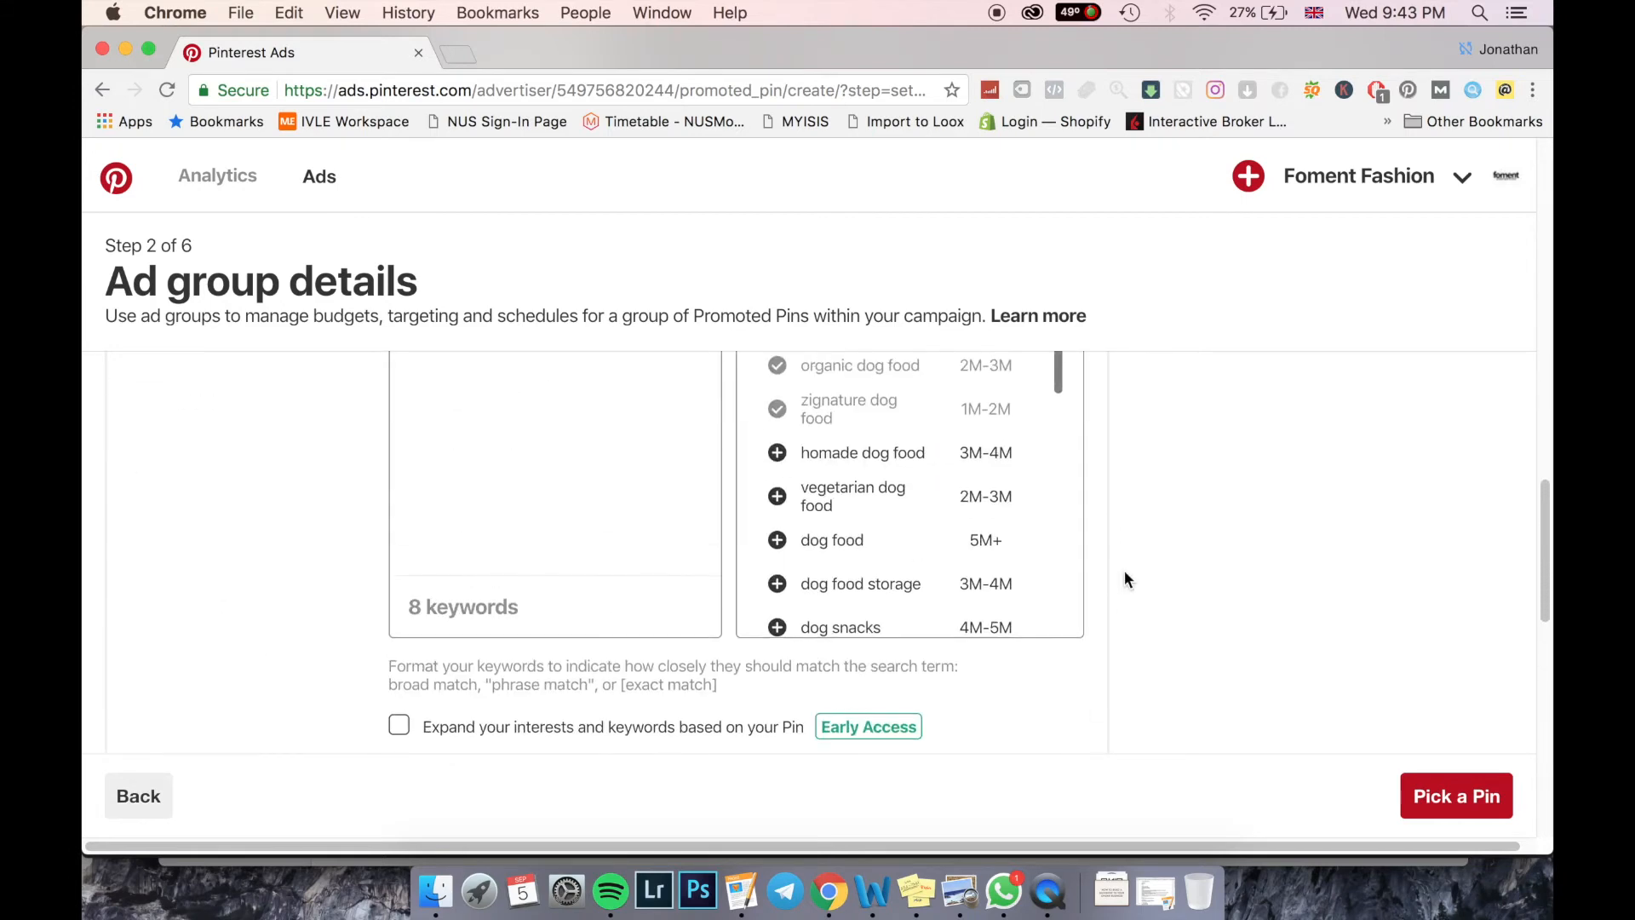
{"action": "scroll", "coordinate": [620, 568], "scroll_direction": "down", "scroll_amount": 10}
{"action": "scroll", "coordinate": [620, 568], "scroll_direction": "down", "scroll_amount": 10}
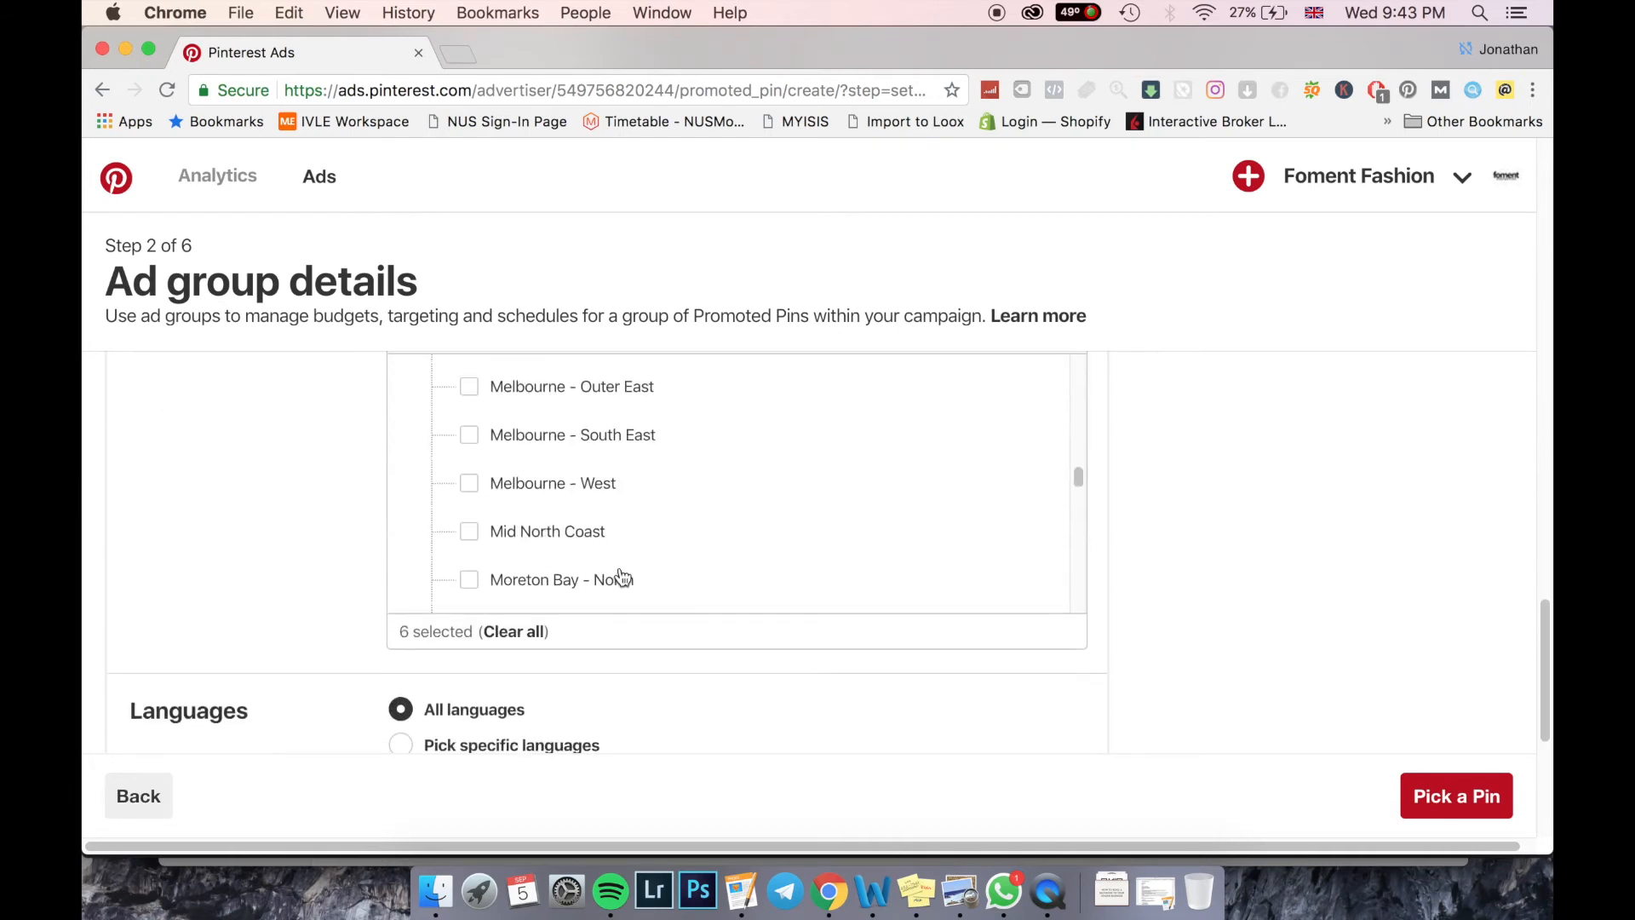
{"action": "left_click", "coordinate": [646, 610]}
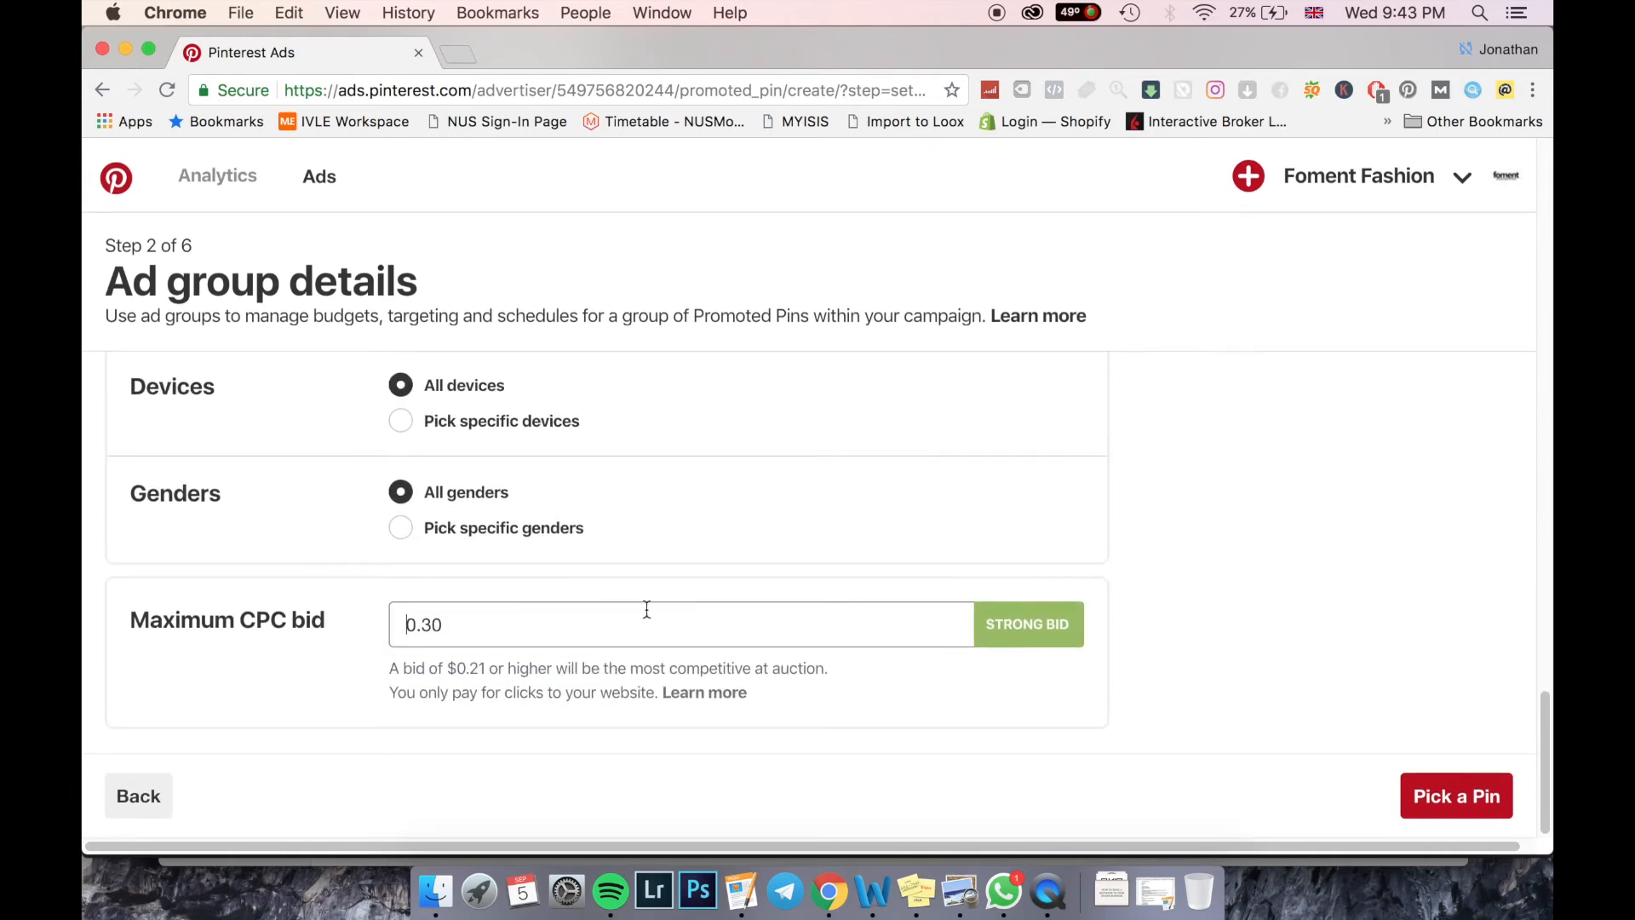
{"action": "type", "text": "0.00"}
{"action": "key", "text": "BackSpace"}
{"action": "key", "text": "BackSpace"}
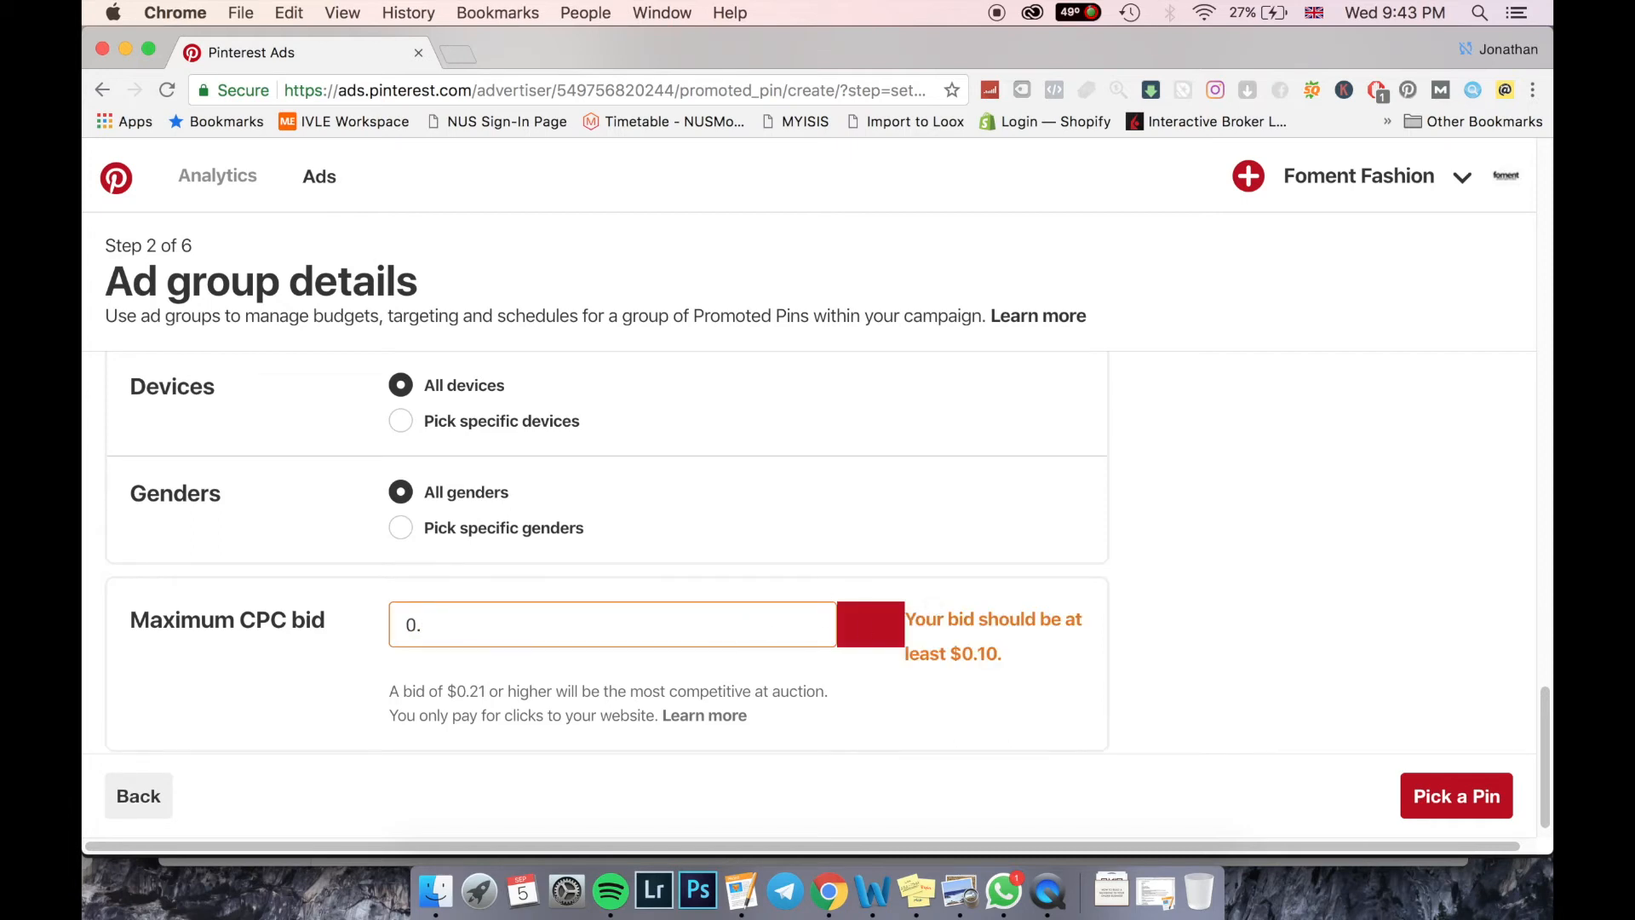
{"action": "type", "text": "3"}
{"action": "key", "text": "BackSpace"}
{"action": "type", "text": "15"}
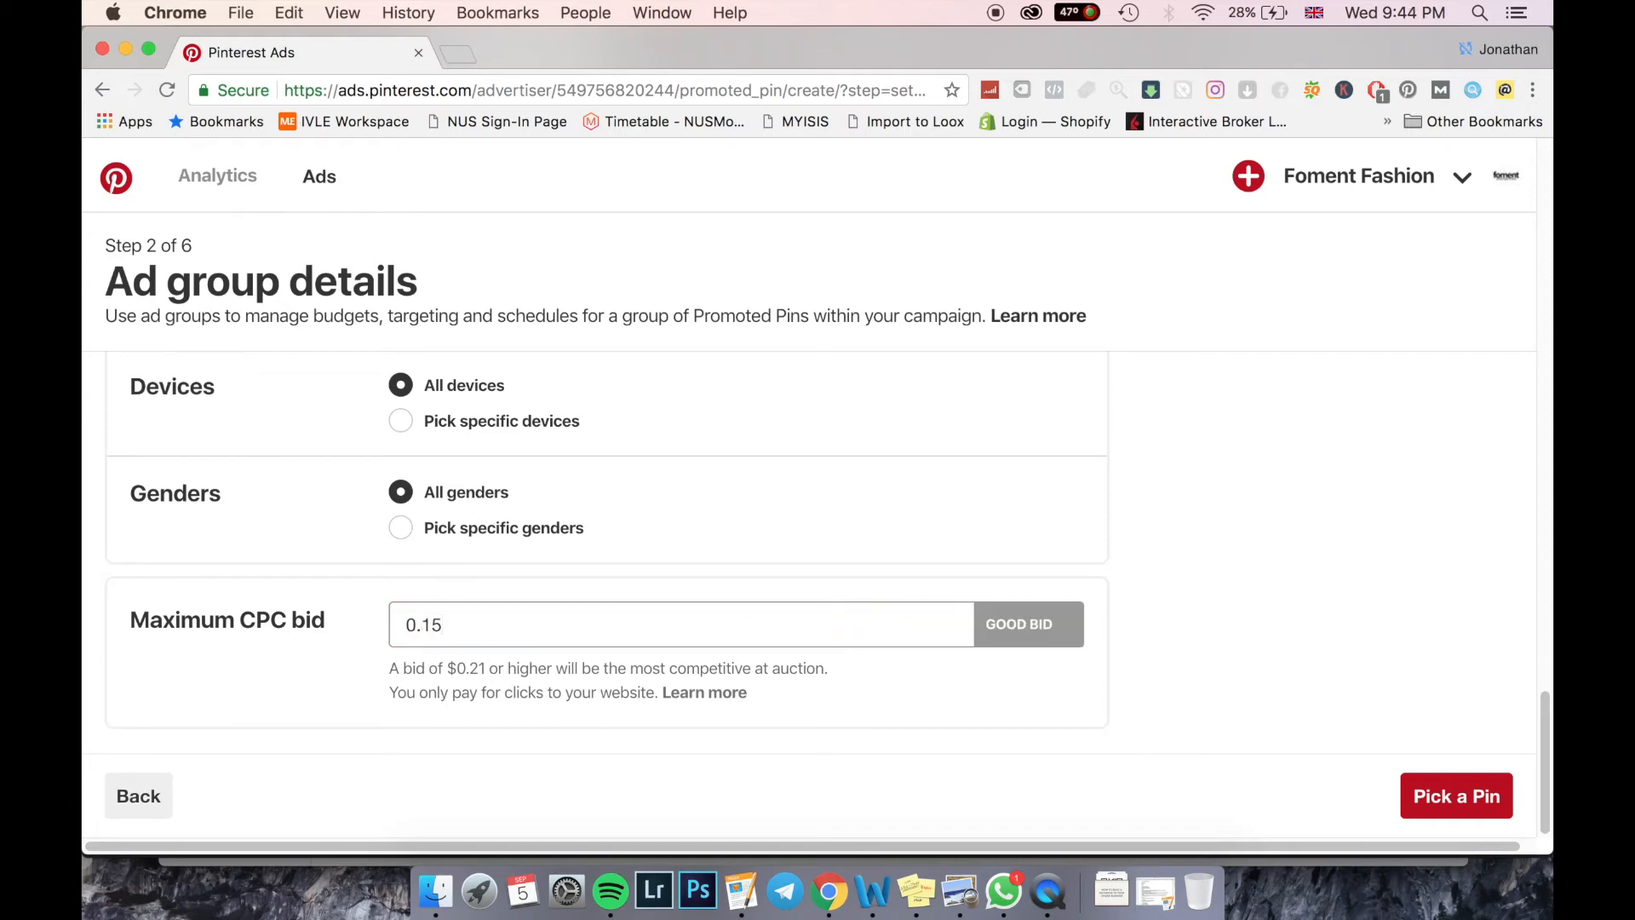
- Set the ad group's maximum CPC bid to 0.25
{"action": "double_click", "coordinate": [688, 629]}
{"action": "type", "text": "0.0025"}
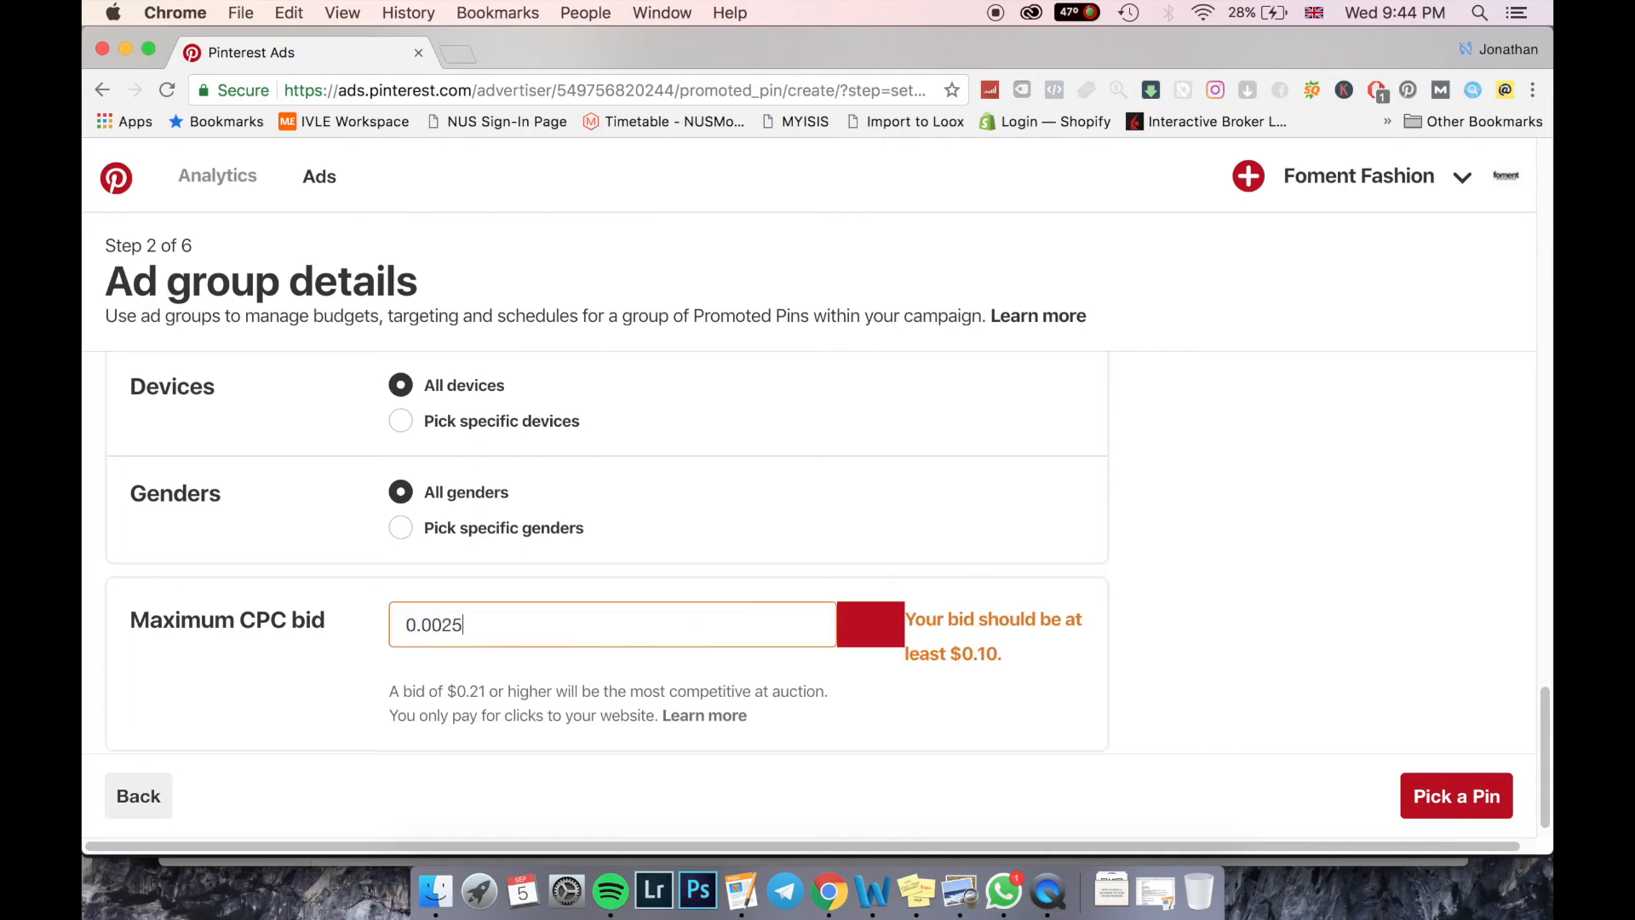
{"action": "key", "text": "BackSpace"}
{"action": "key", "text": "BackSpace"}
{"action": "key", "text": "BackSpace"}
{"action": "key", "text": "BackSpace"}
{"action": "type", "text": "25"}
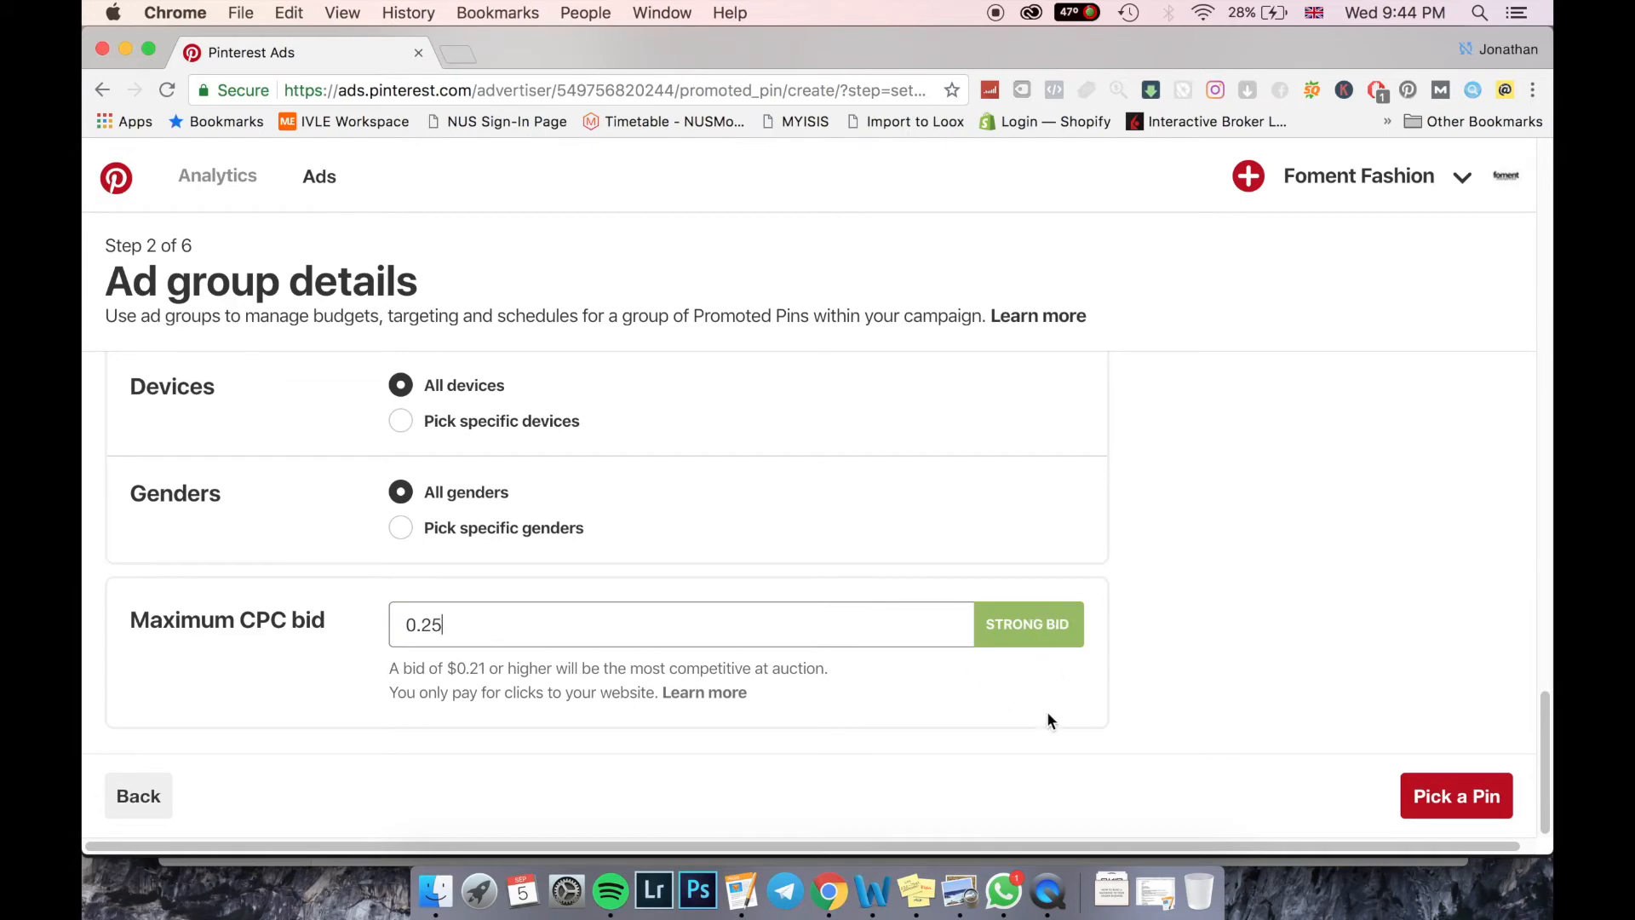
- Continue to Pin selection and choose the Dressdown Black Gold Pin showing a single watch with a red strap laid flat
{"action": "scroll", "coordinate": [1257, 639], "scroll_direction": "down", "scroll_amount": 1}
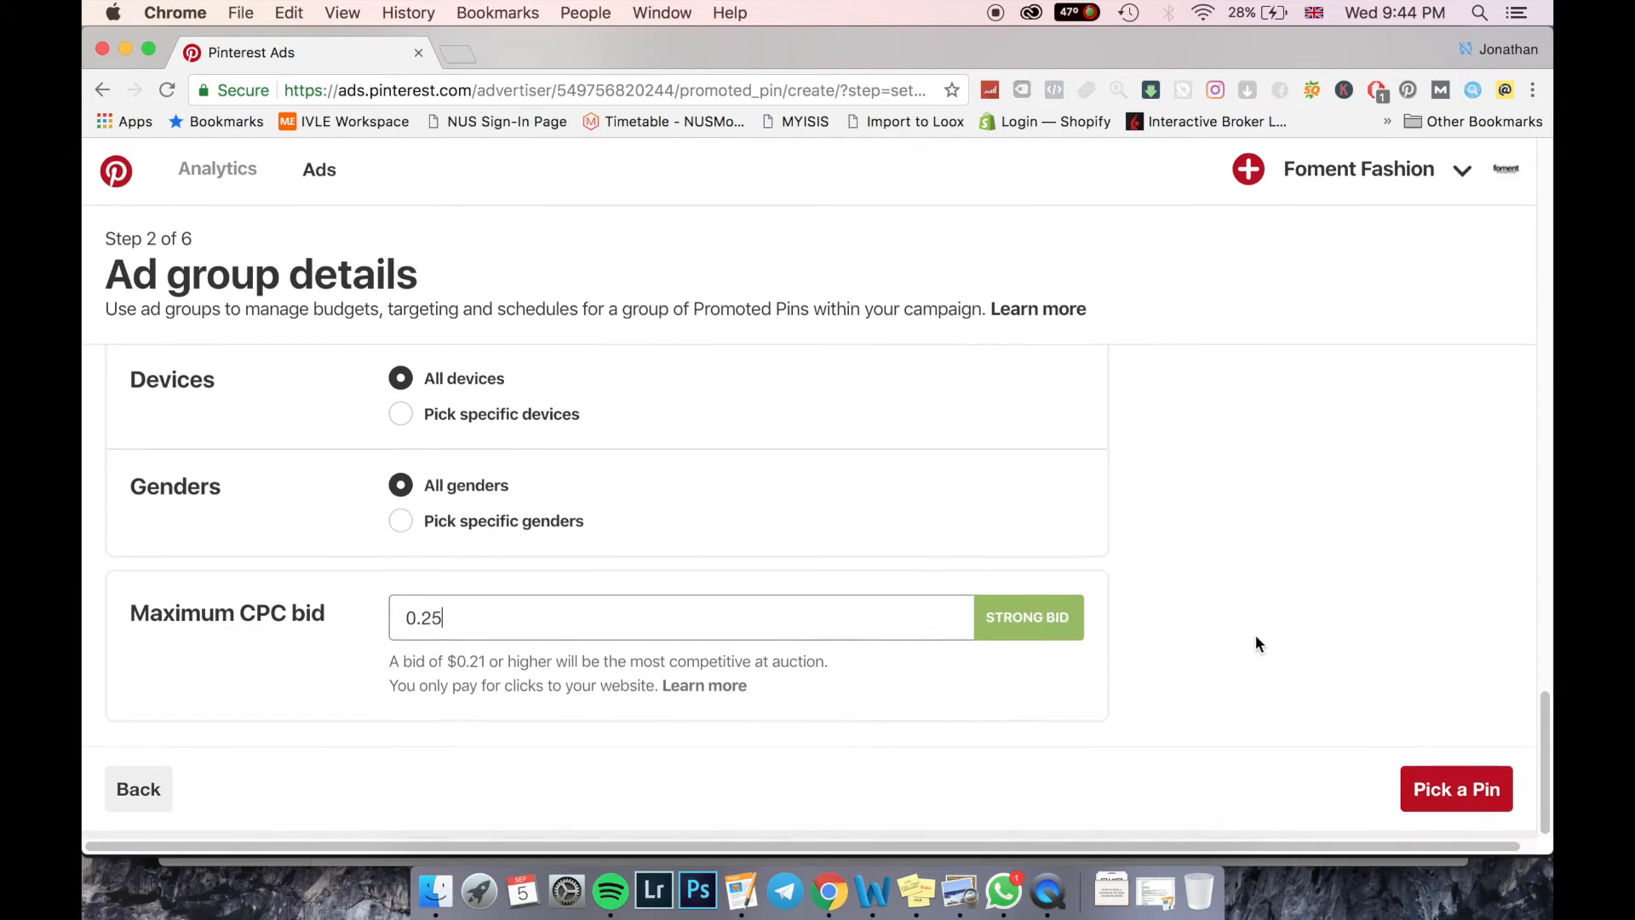
{"action": "left_click", "coordinate": [1446, 800]}
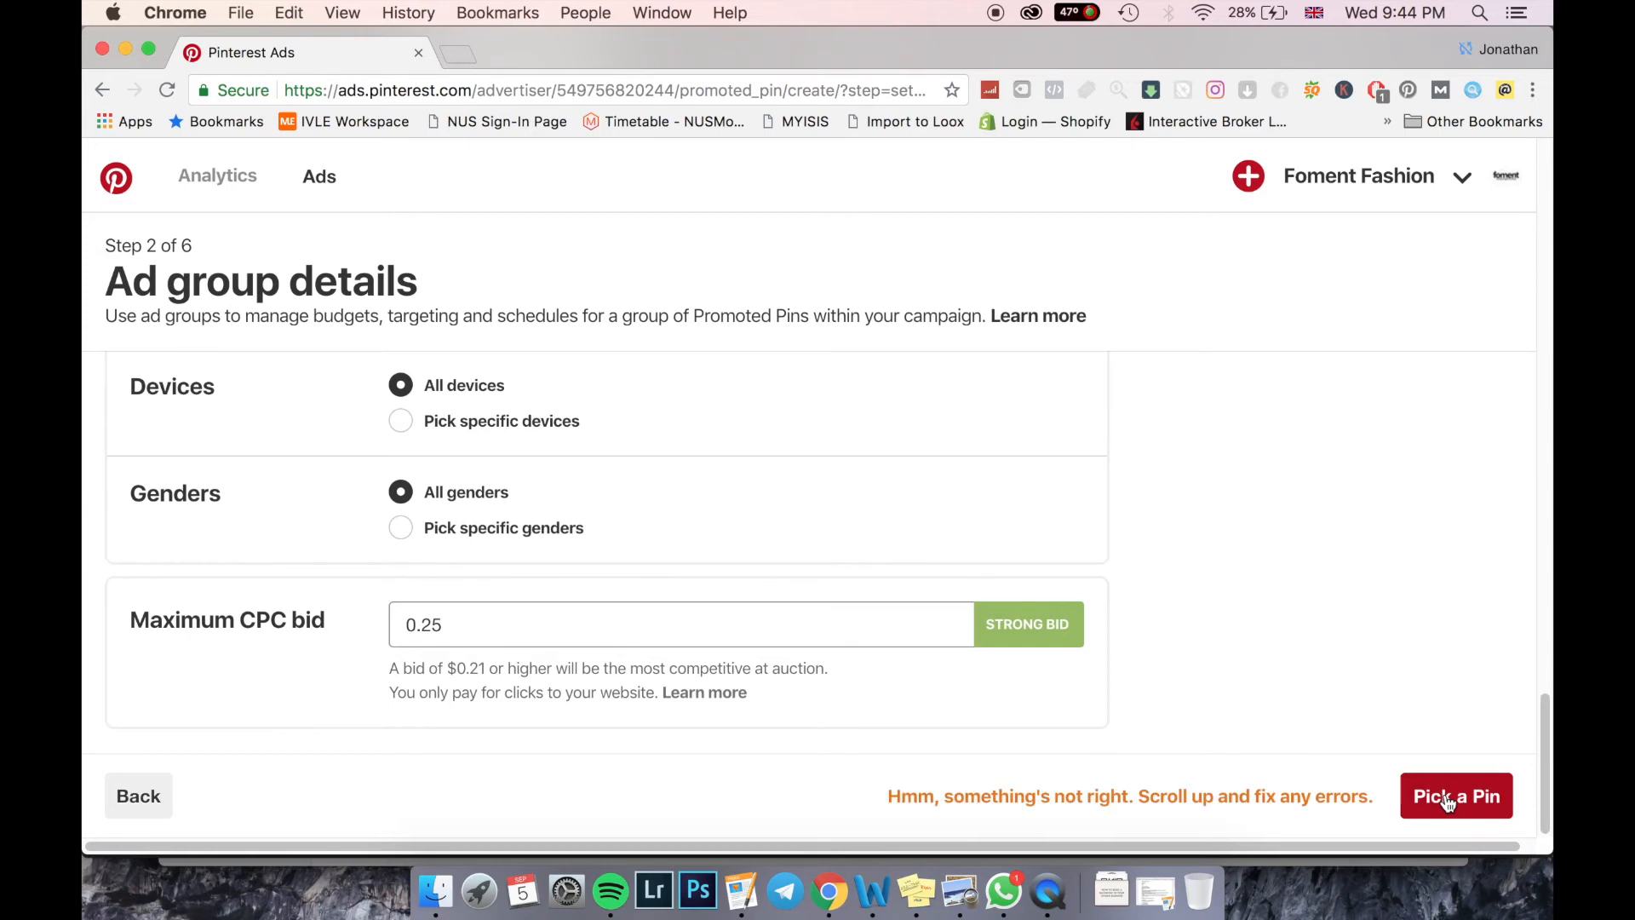
{"action": "scroll", "coordinate": [1215, 651], "scroll_direction": "down", "scroll_amount": 1}
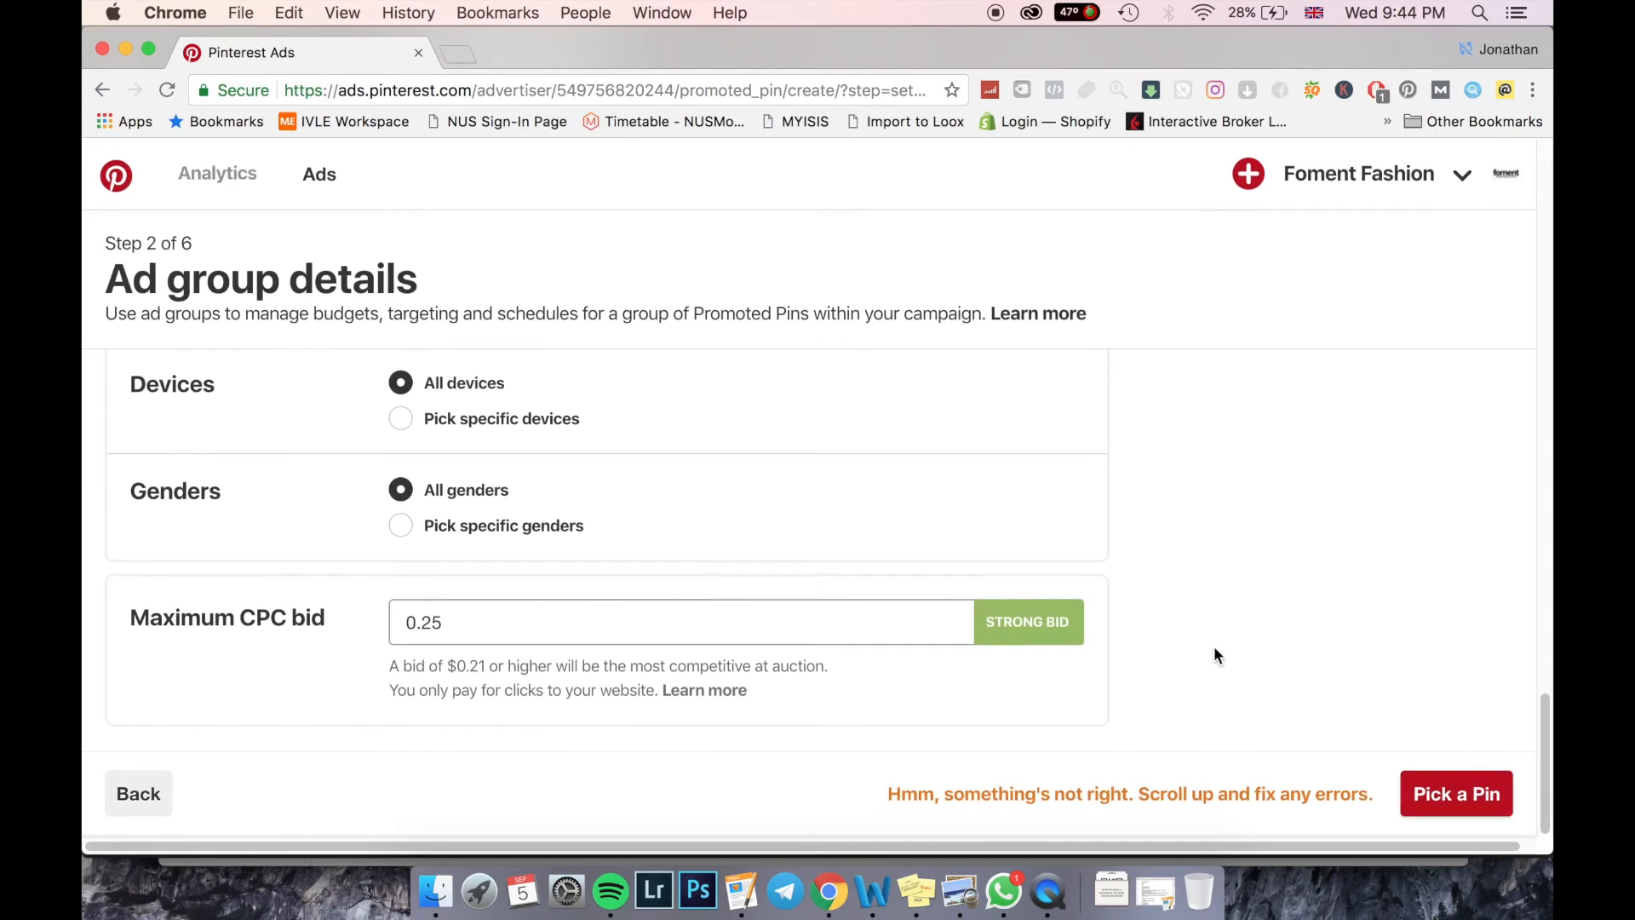
{"action": "left_click", "coordinate": [1444, 794]}
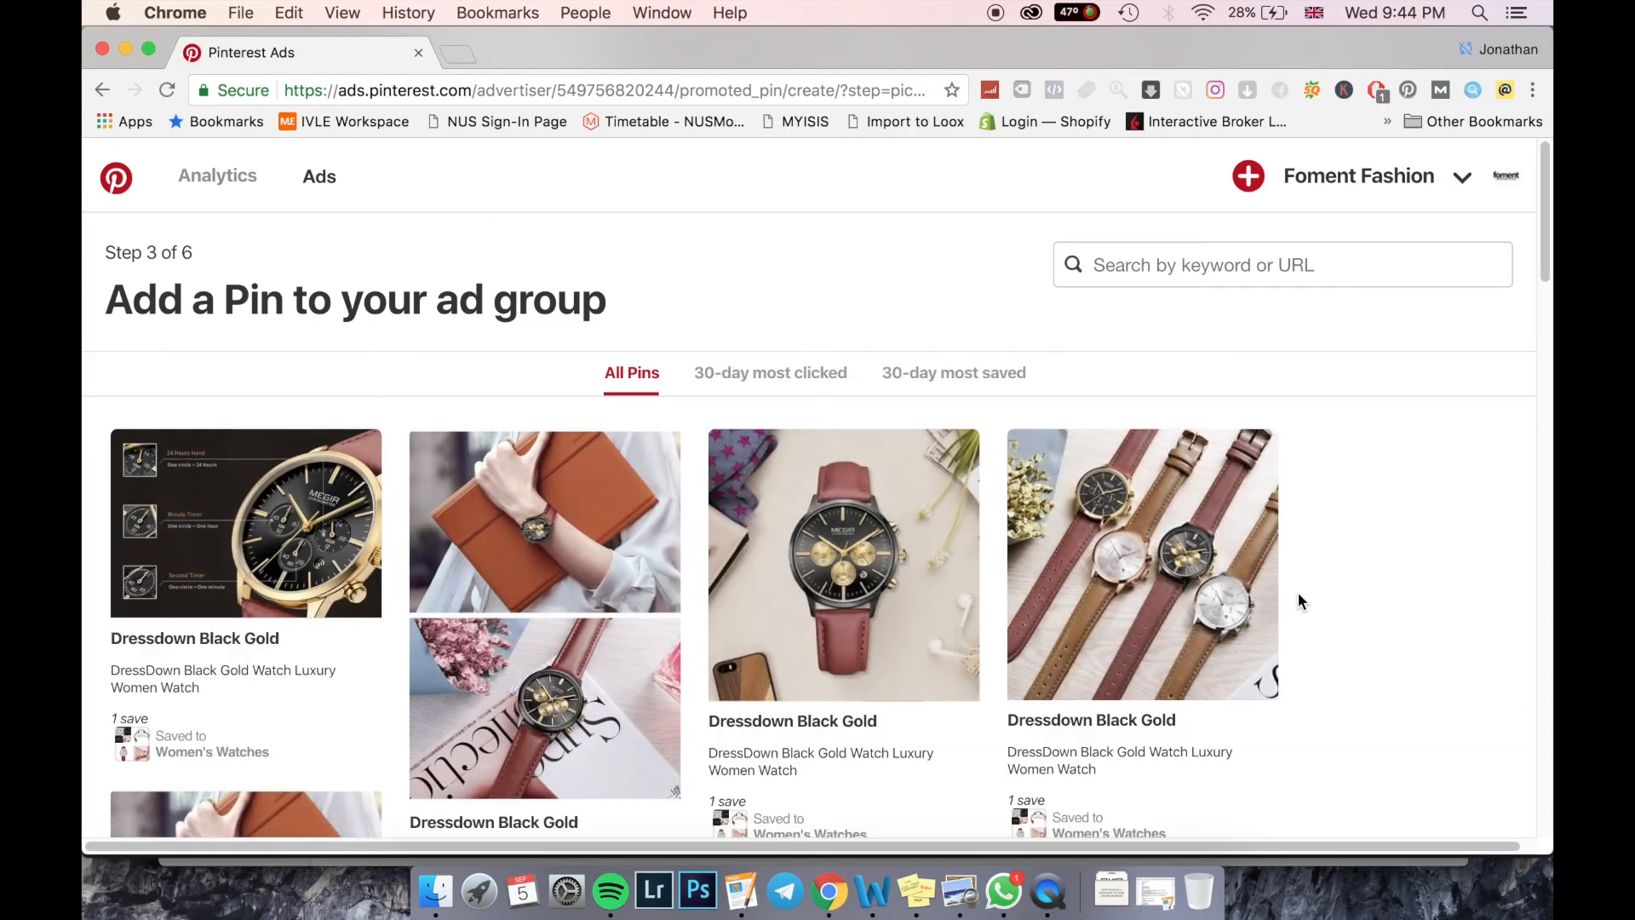
{"action": "mouse_move", "coordinate": [1046, 617]}
{"action": "left_click", "coordinate": [860, 575]}
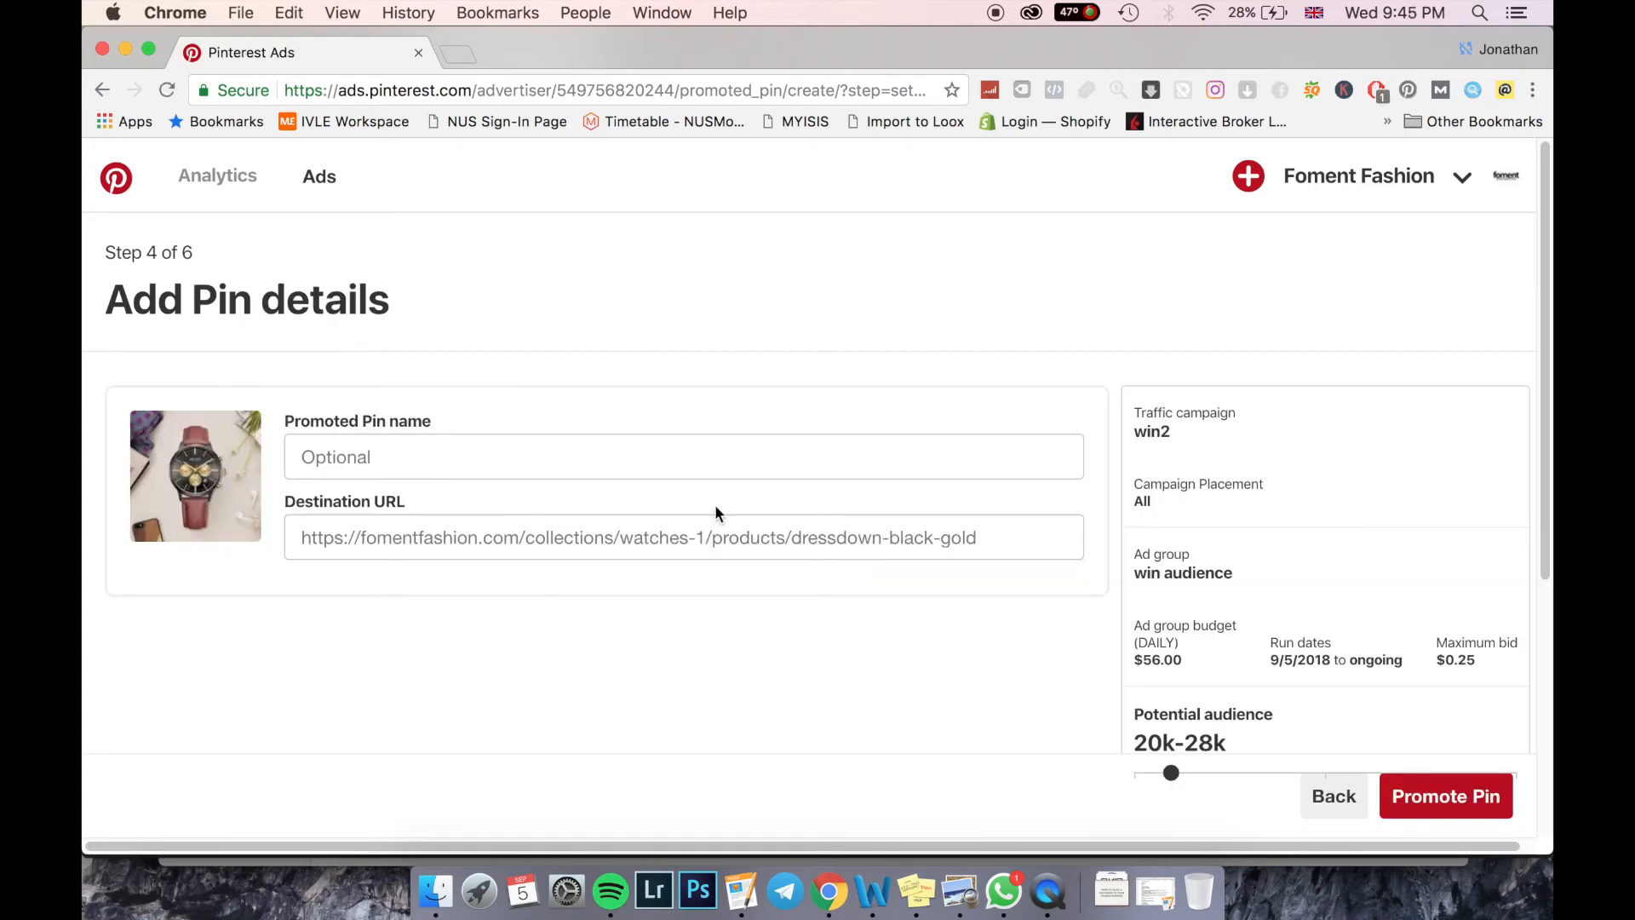
- Review the campaign summary, name the promoted Pin "Cool womens watch" and promote it
{"action": "scroll", "coordinate": [825, 416], "scroll_direction": "down", "scroll_amount": 4}
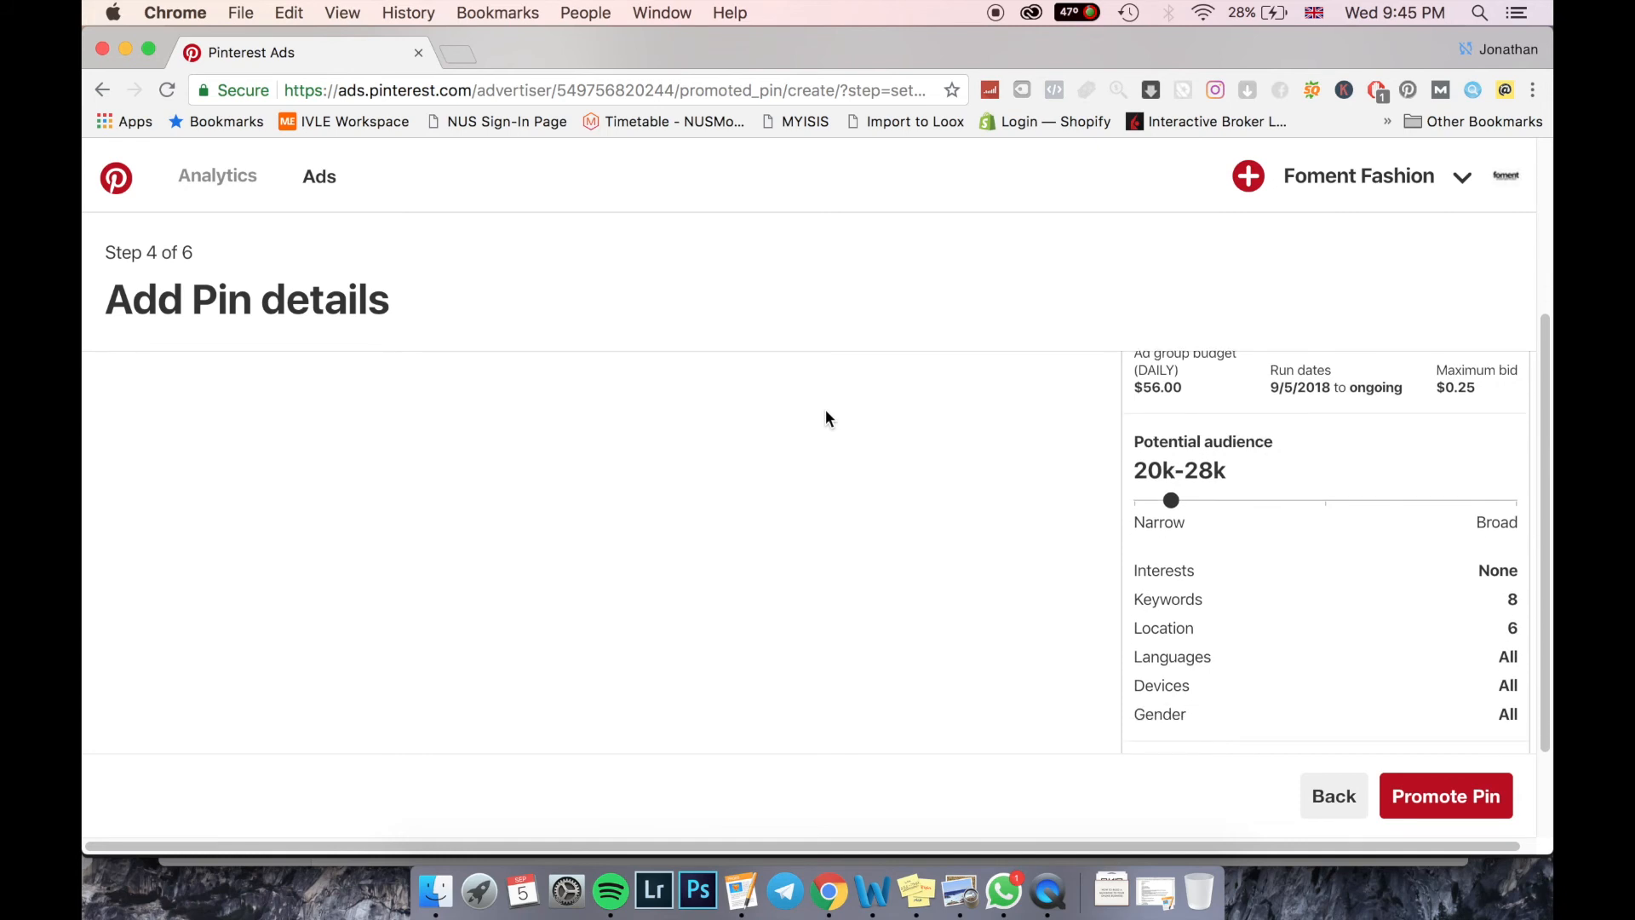
{"action": "scroll", "coordinate": [825, 415], "scroll_direction": "up", "scroll_amount": 4}
{"action": "scroll", "coordinate": [1193, 391], "scroll_direction": "down", "scroll_amount": 5}
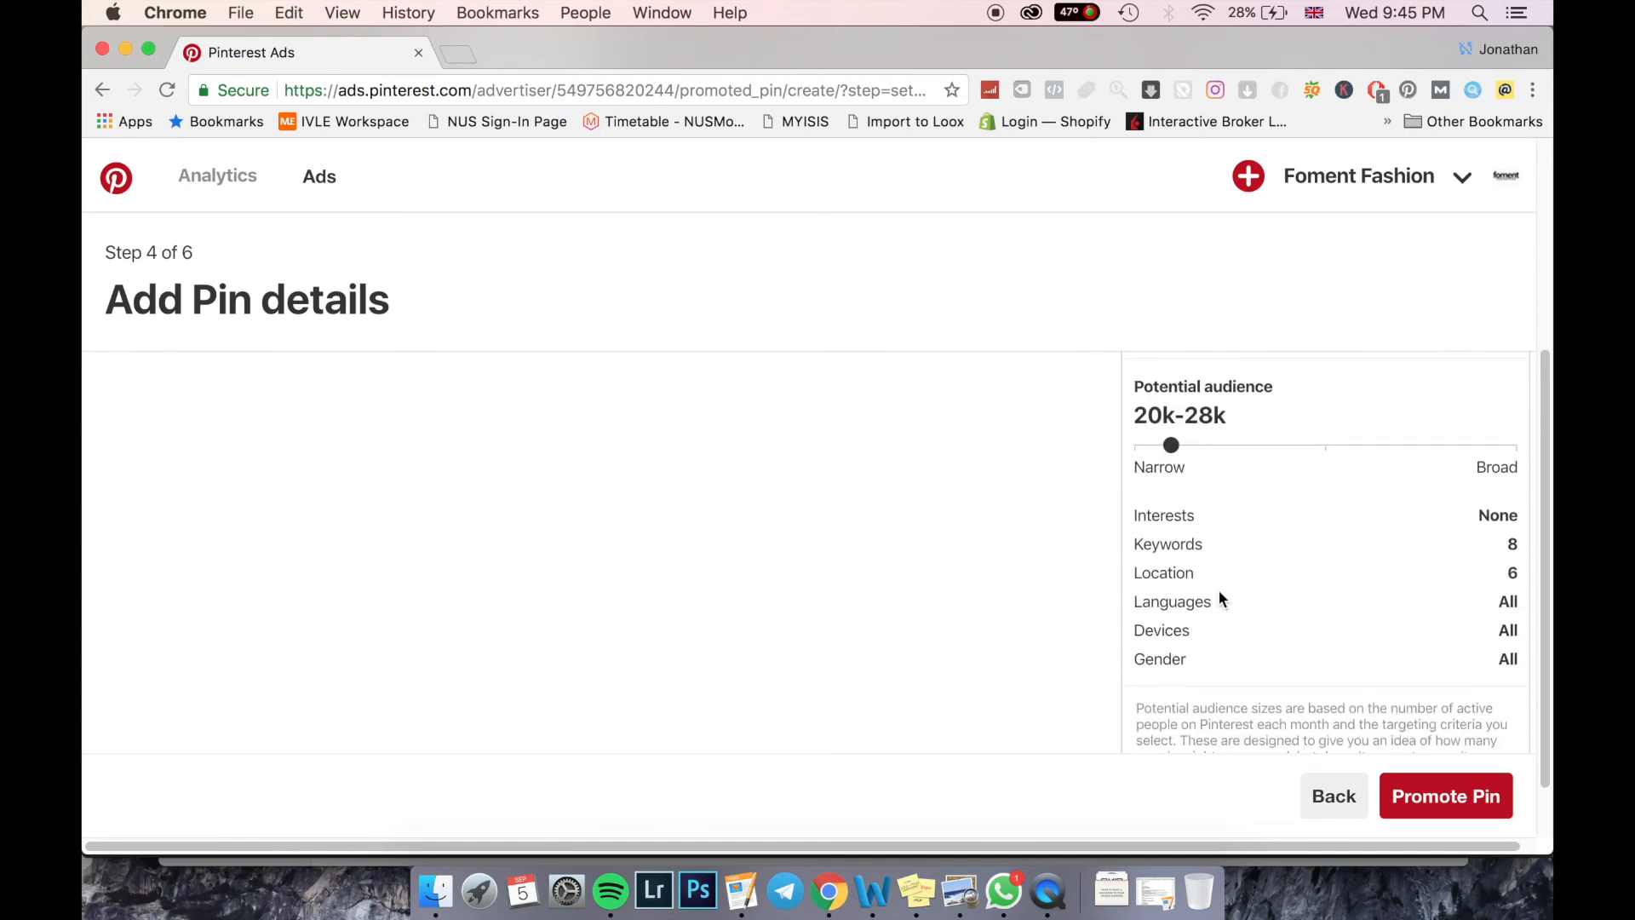
{"action": "scroll", "coordinate": [1223, 595], "scroll_direction": "up", "scroll_amount": 3}
{"action": "scroll", "coordinate": [1223, 599], "scroll_direction": "up", "scroll_amount": 3}
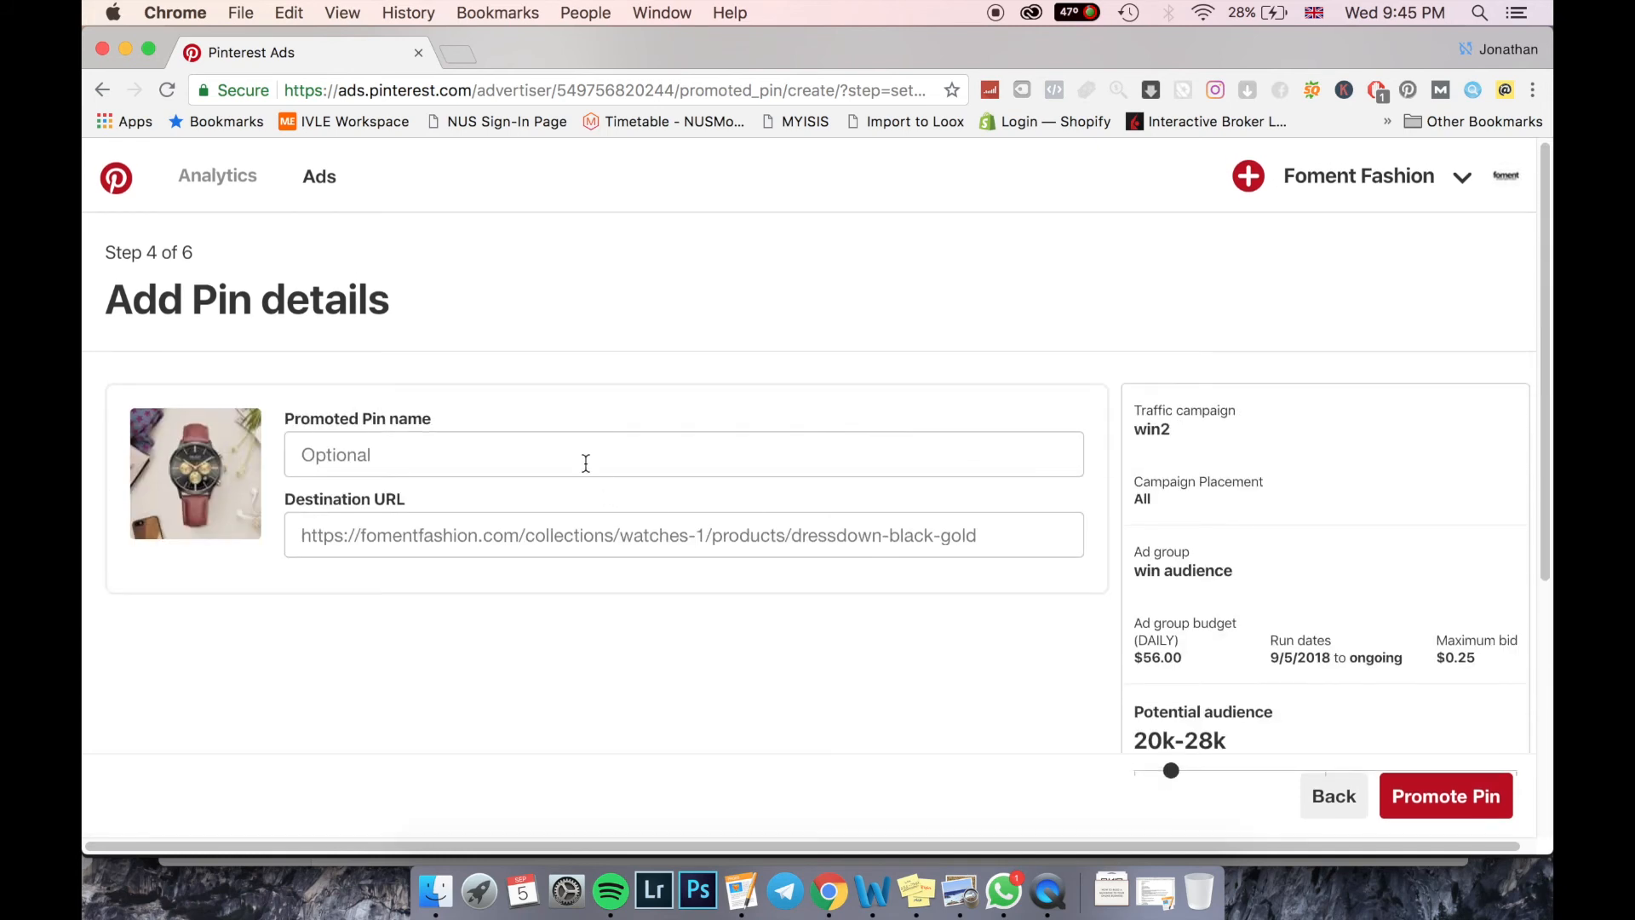
{"action": "left_click", "coordinate": [585, 461]}
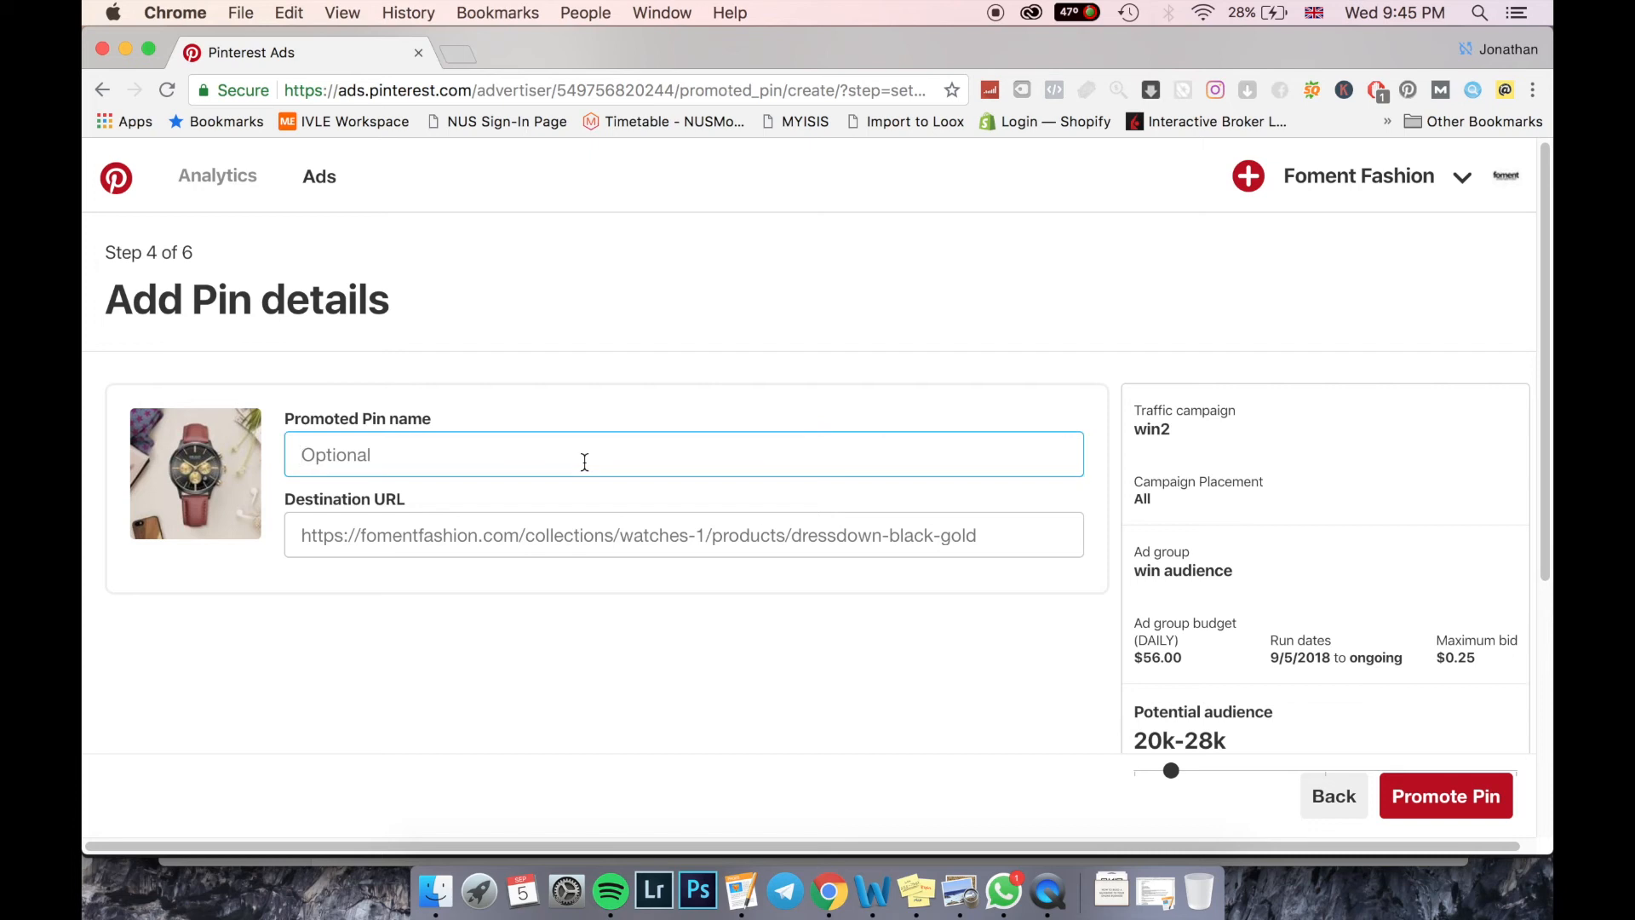
{"action": "type", "text": "Cool womens watch"}
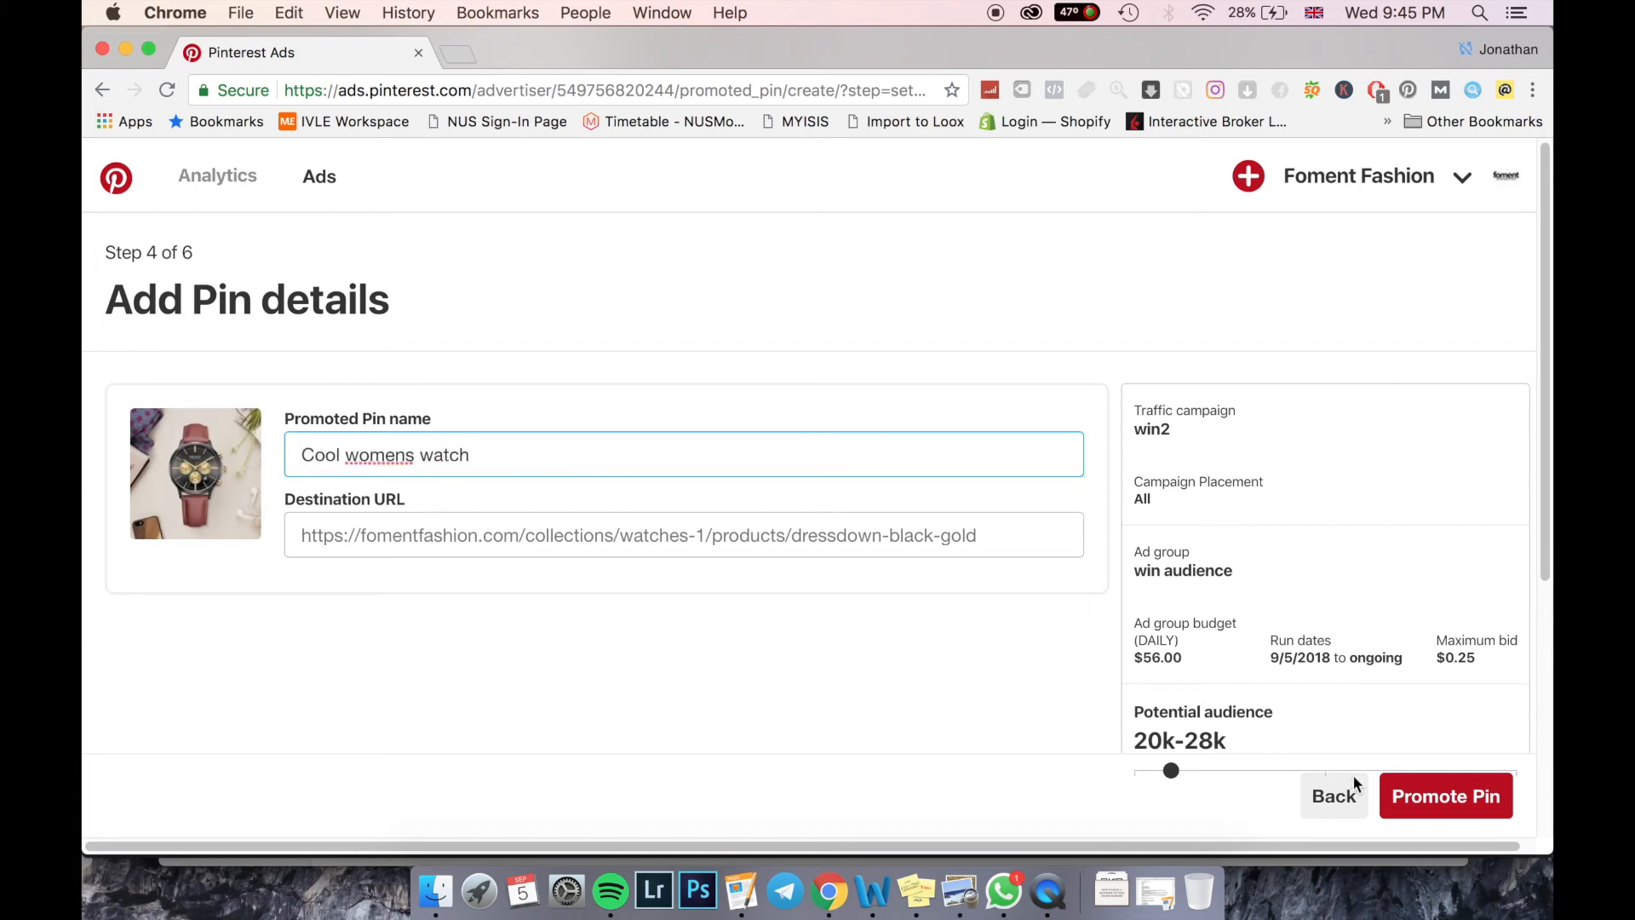
{"action": "left_click", "coordinate": [1418, 805]}
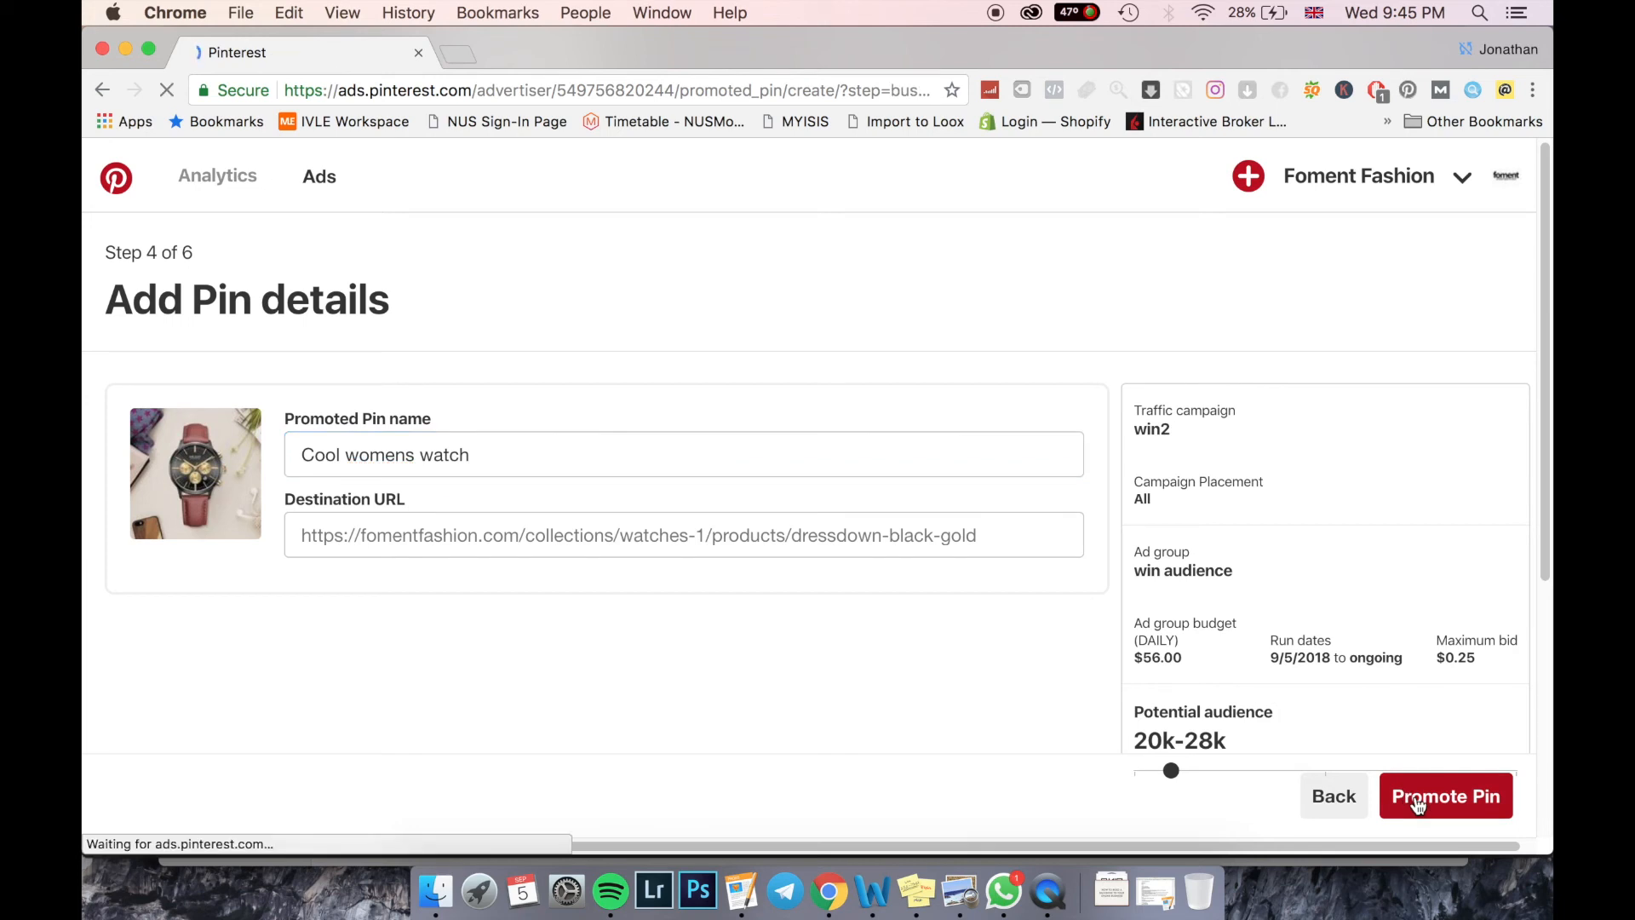
- Go back from the business location form to the previous page
{"action": "left_click", "coordinate": [103, 91]}
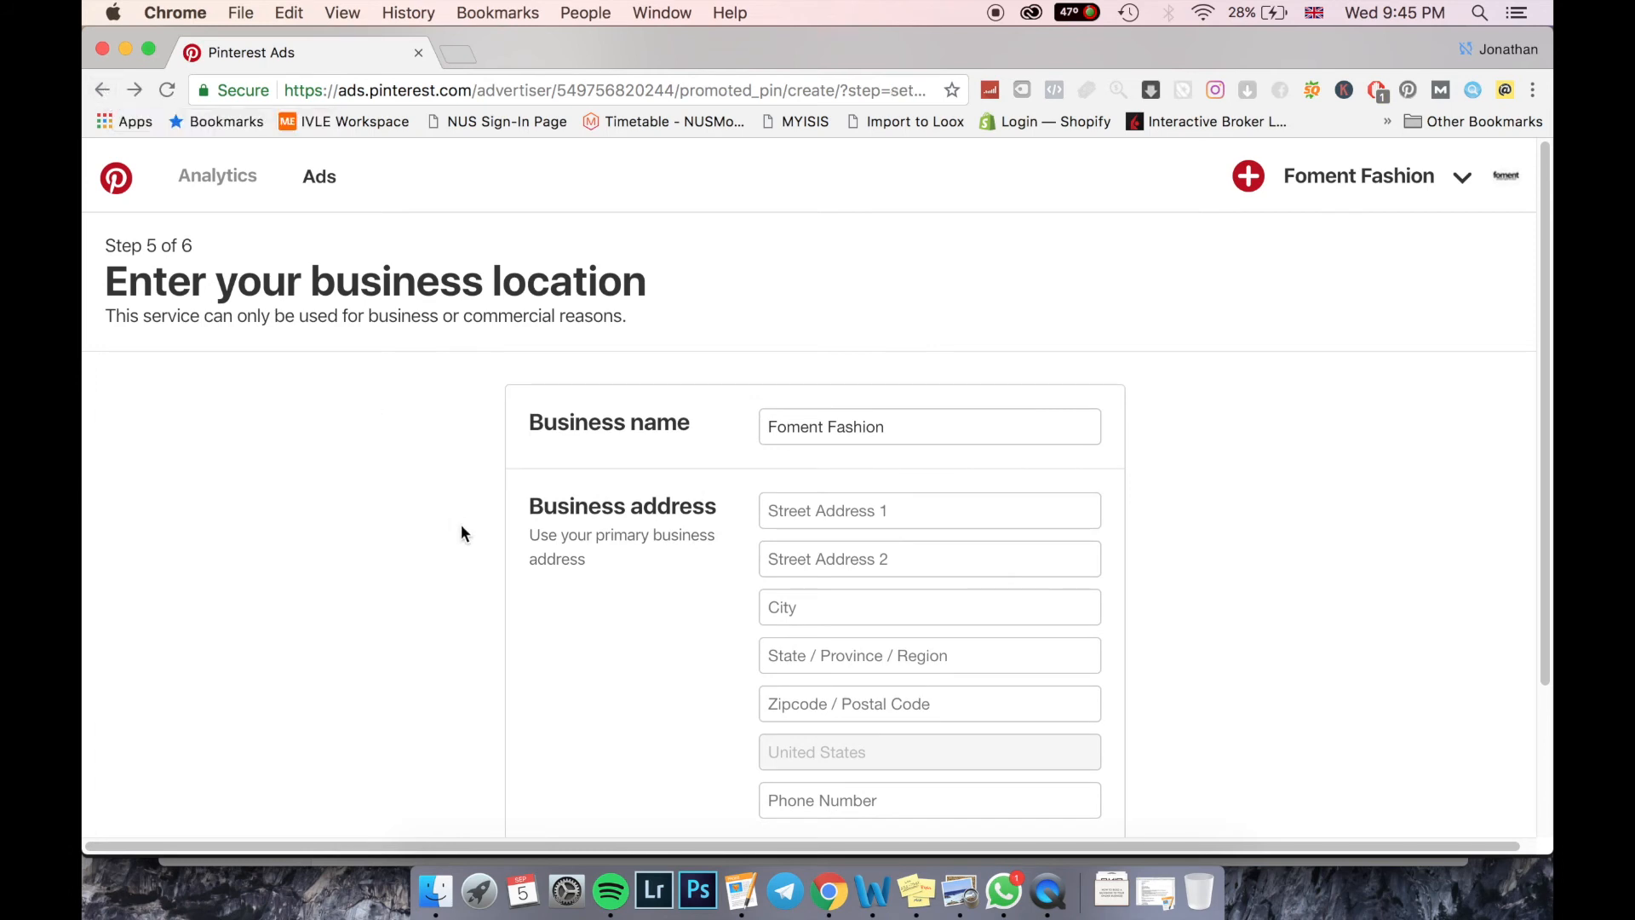